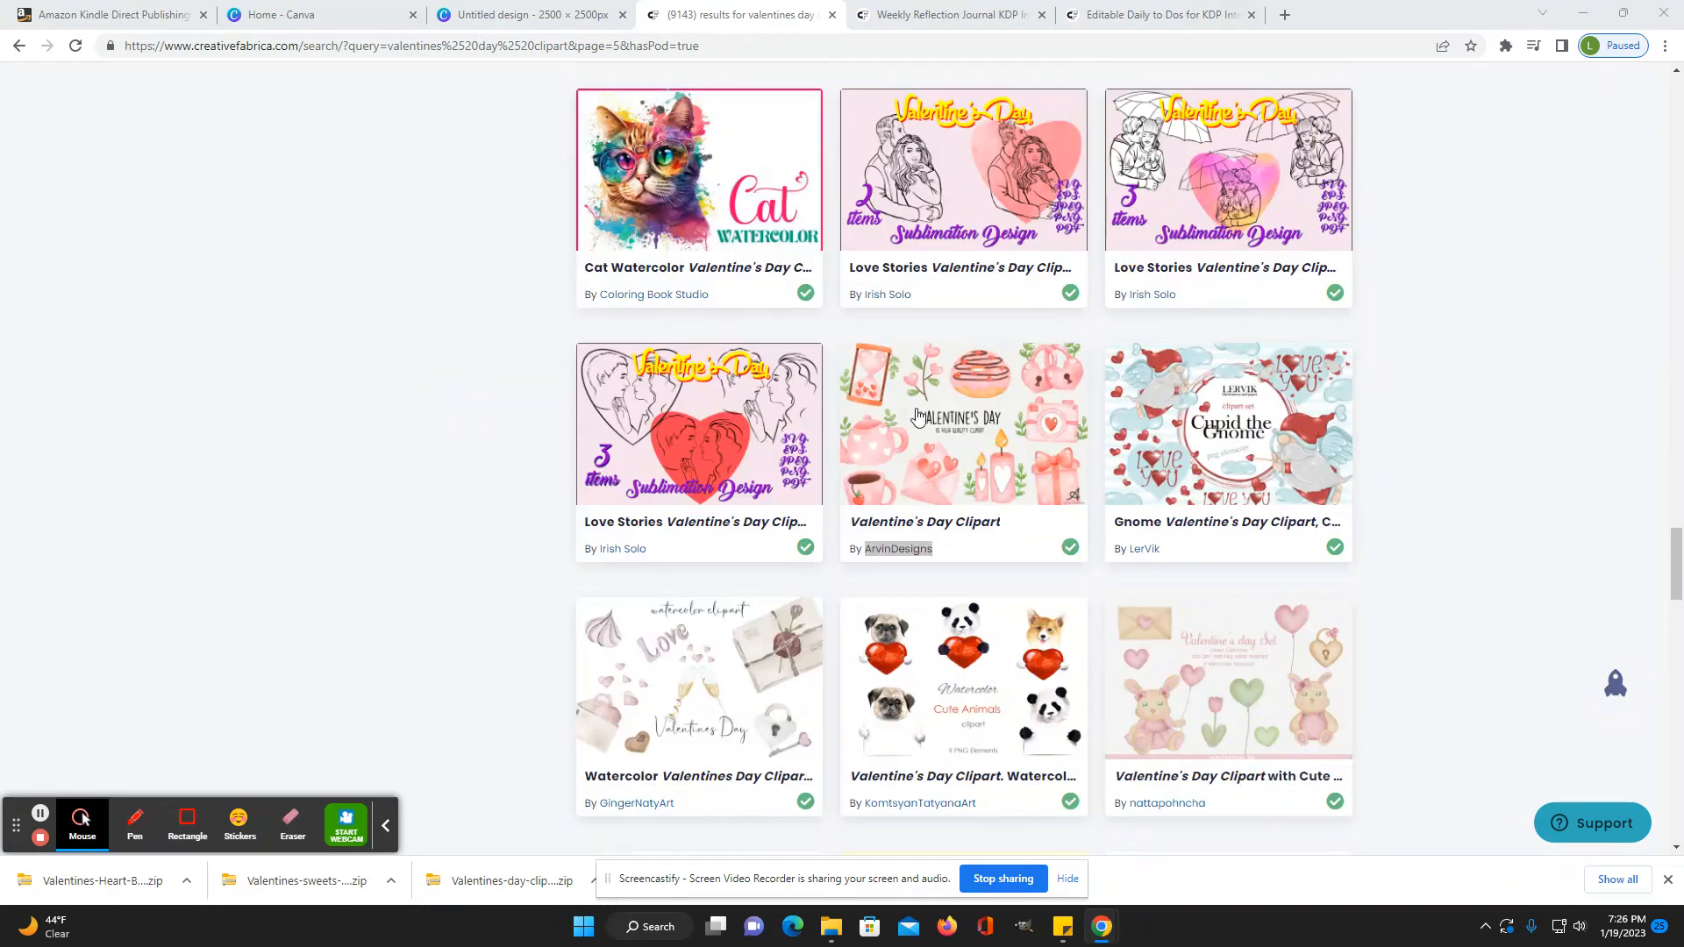
# Step: Look through the Valentine's Day clipart results and the search filters, including the Print On Demand special license
pyautogui.scroll(8, 321, 406)
pyautogui.scroll(20, 322, 406)
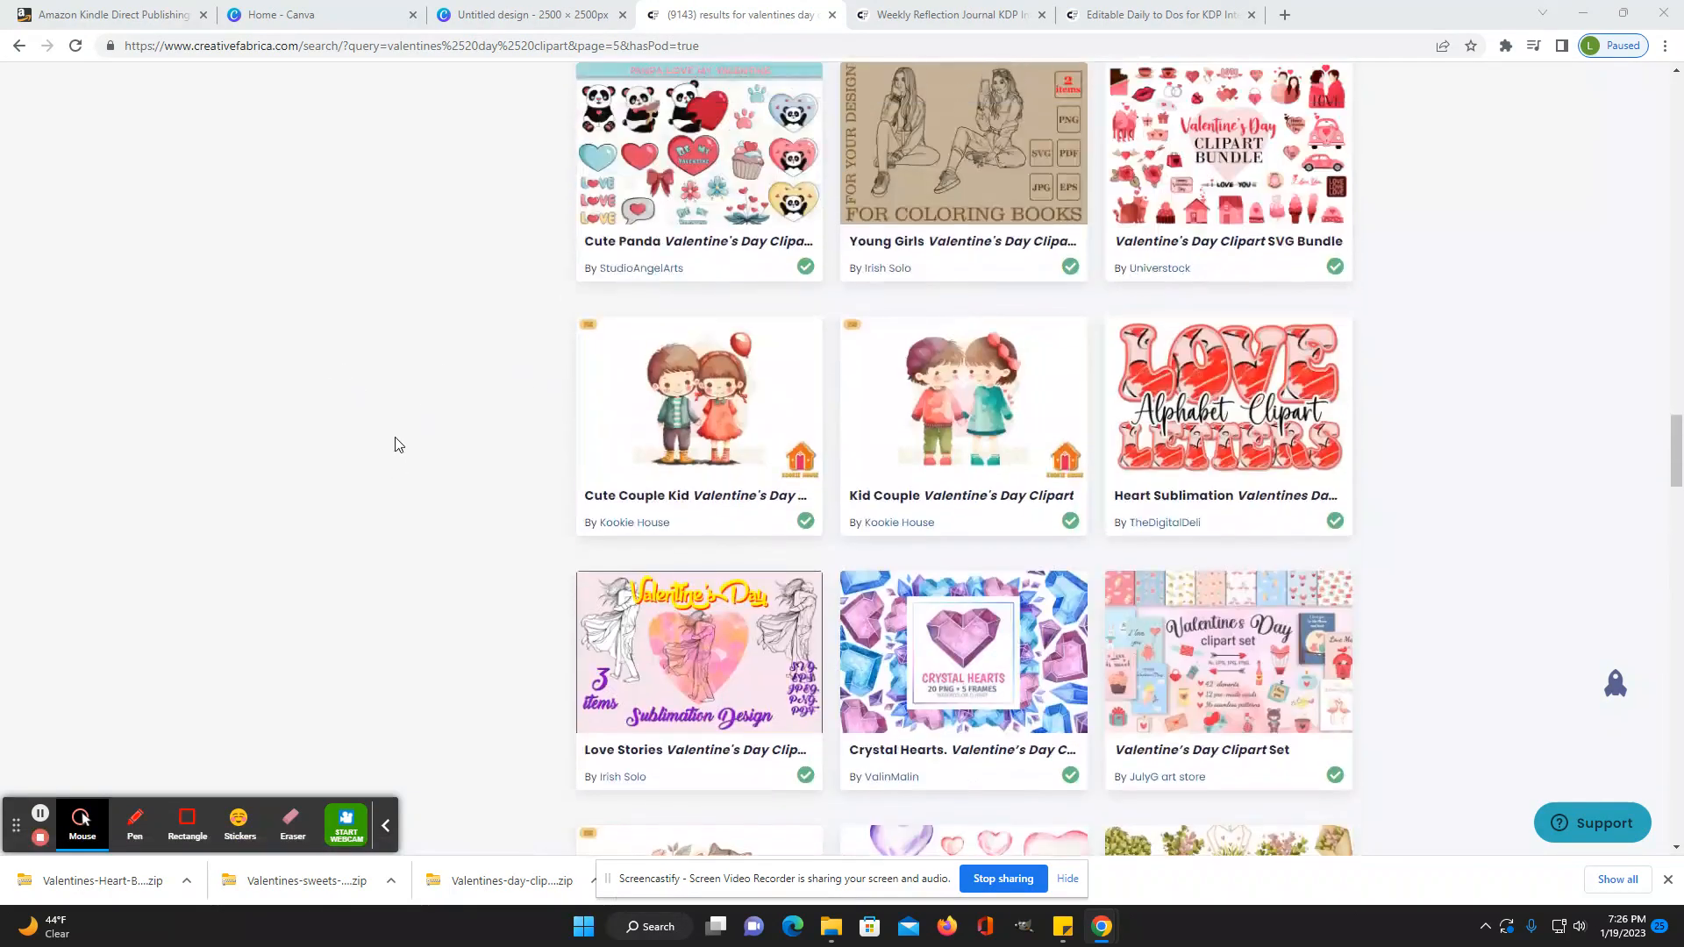
pyautogui.scroll(15, 369, 413)
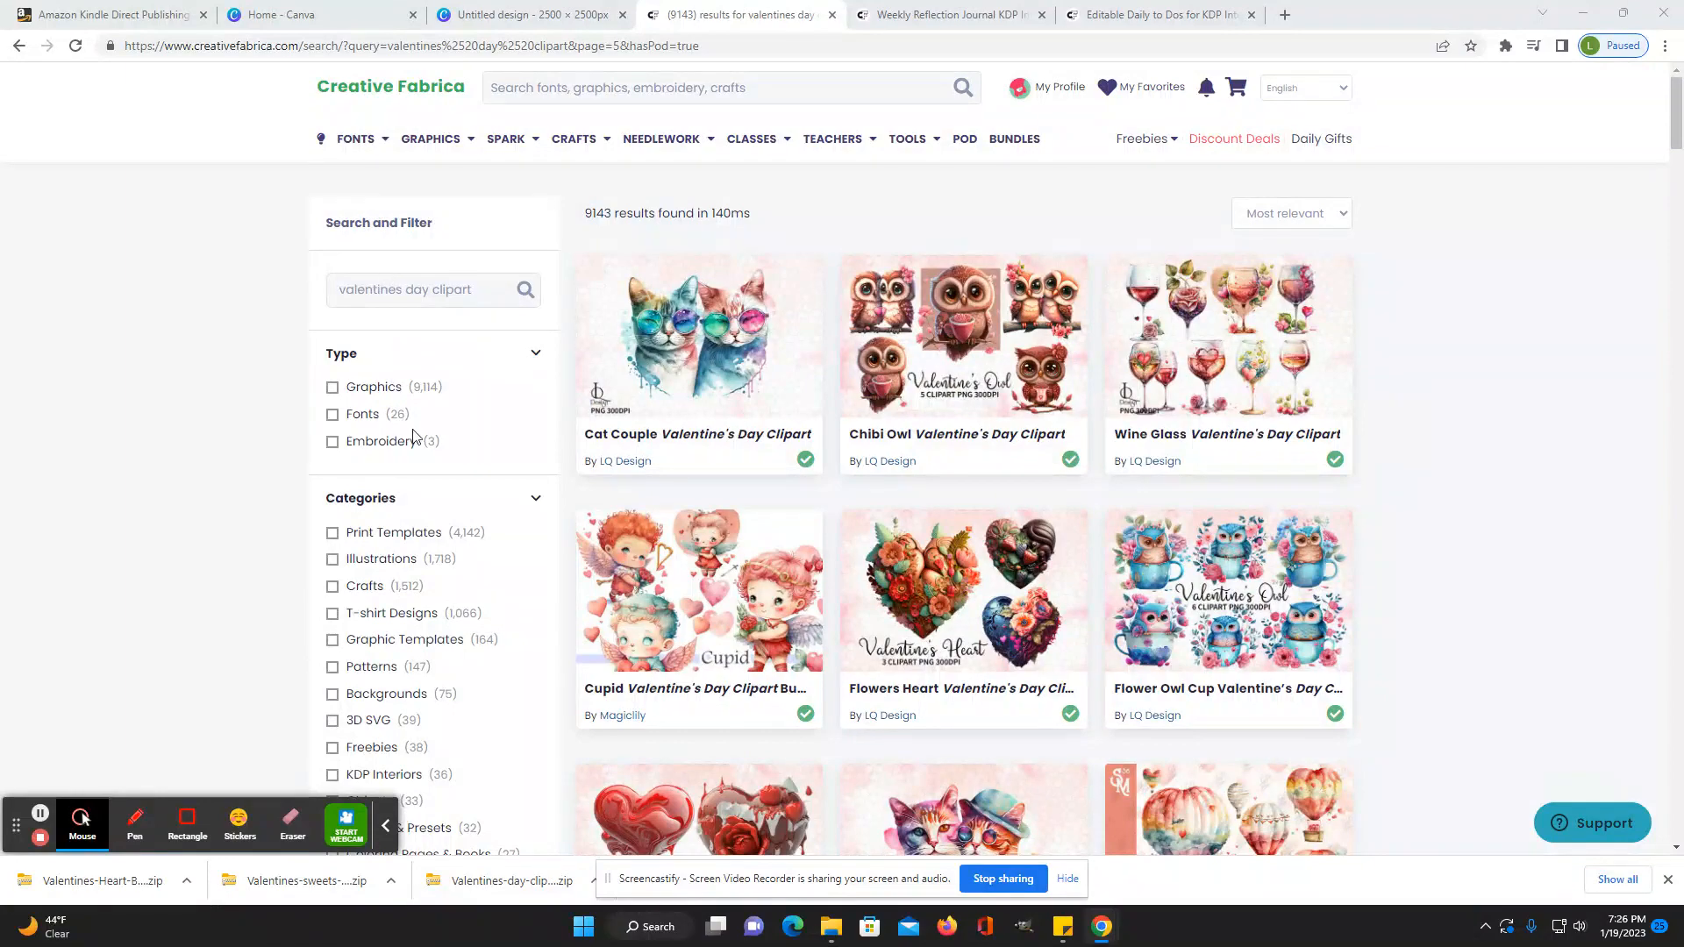
pyautogui.scroll(-4, 447, 540)
pyautogui.scroll(-3, 464, 623)
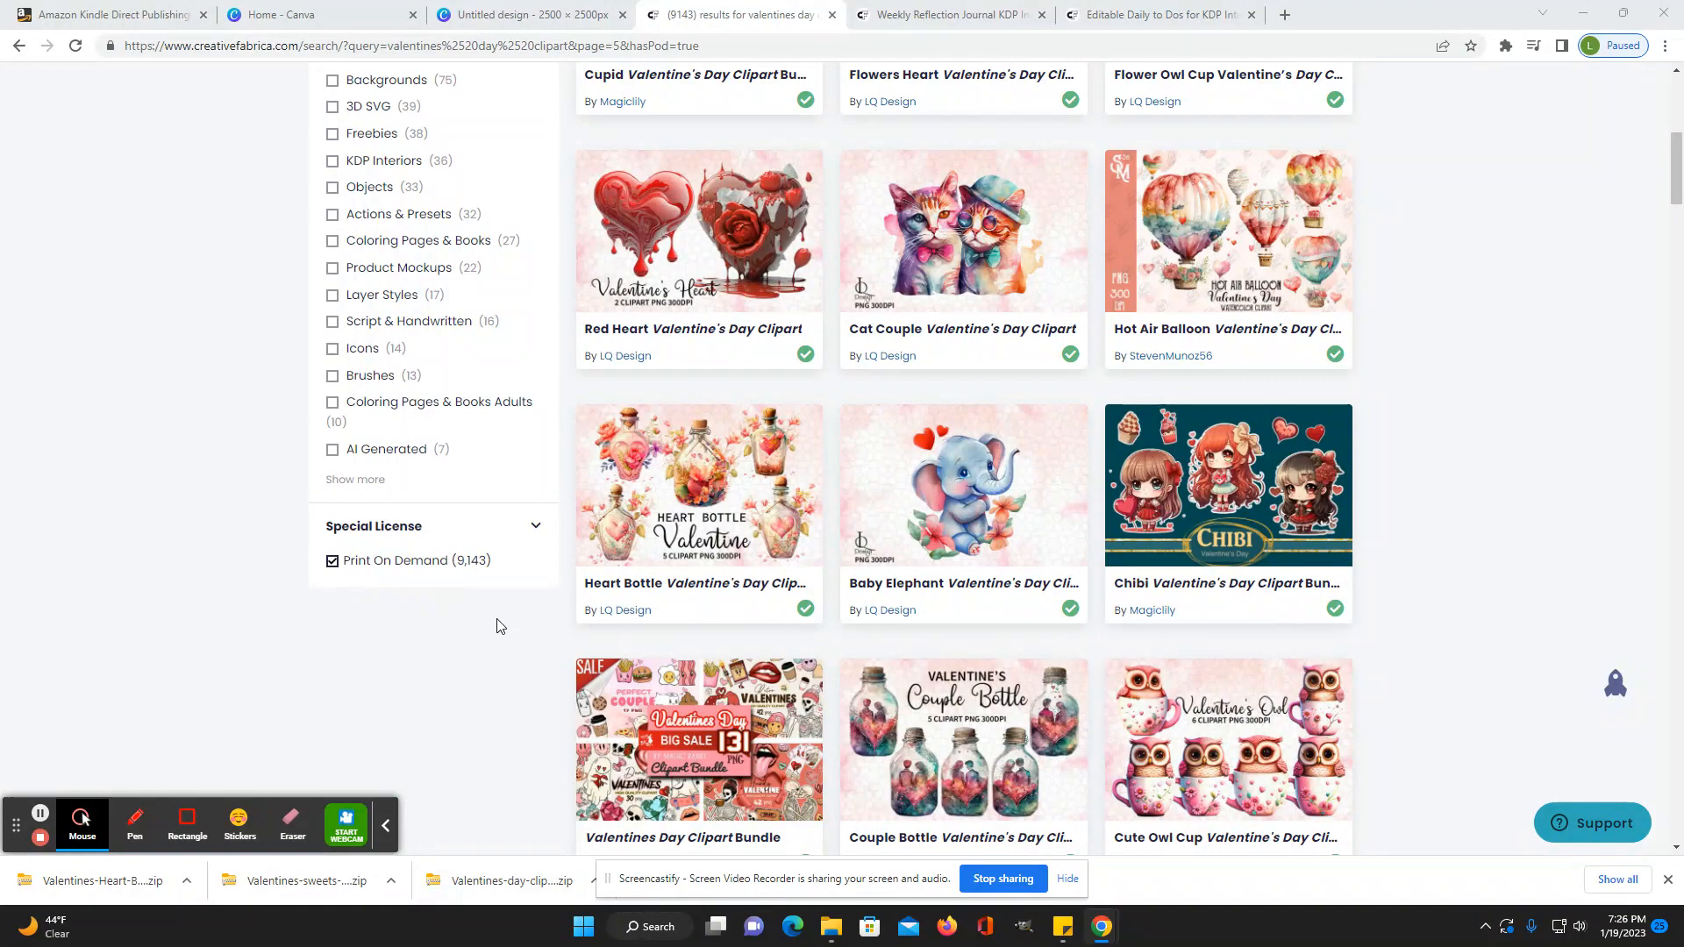
pyautogui.scroll(1, 474, 665)
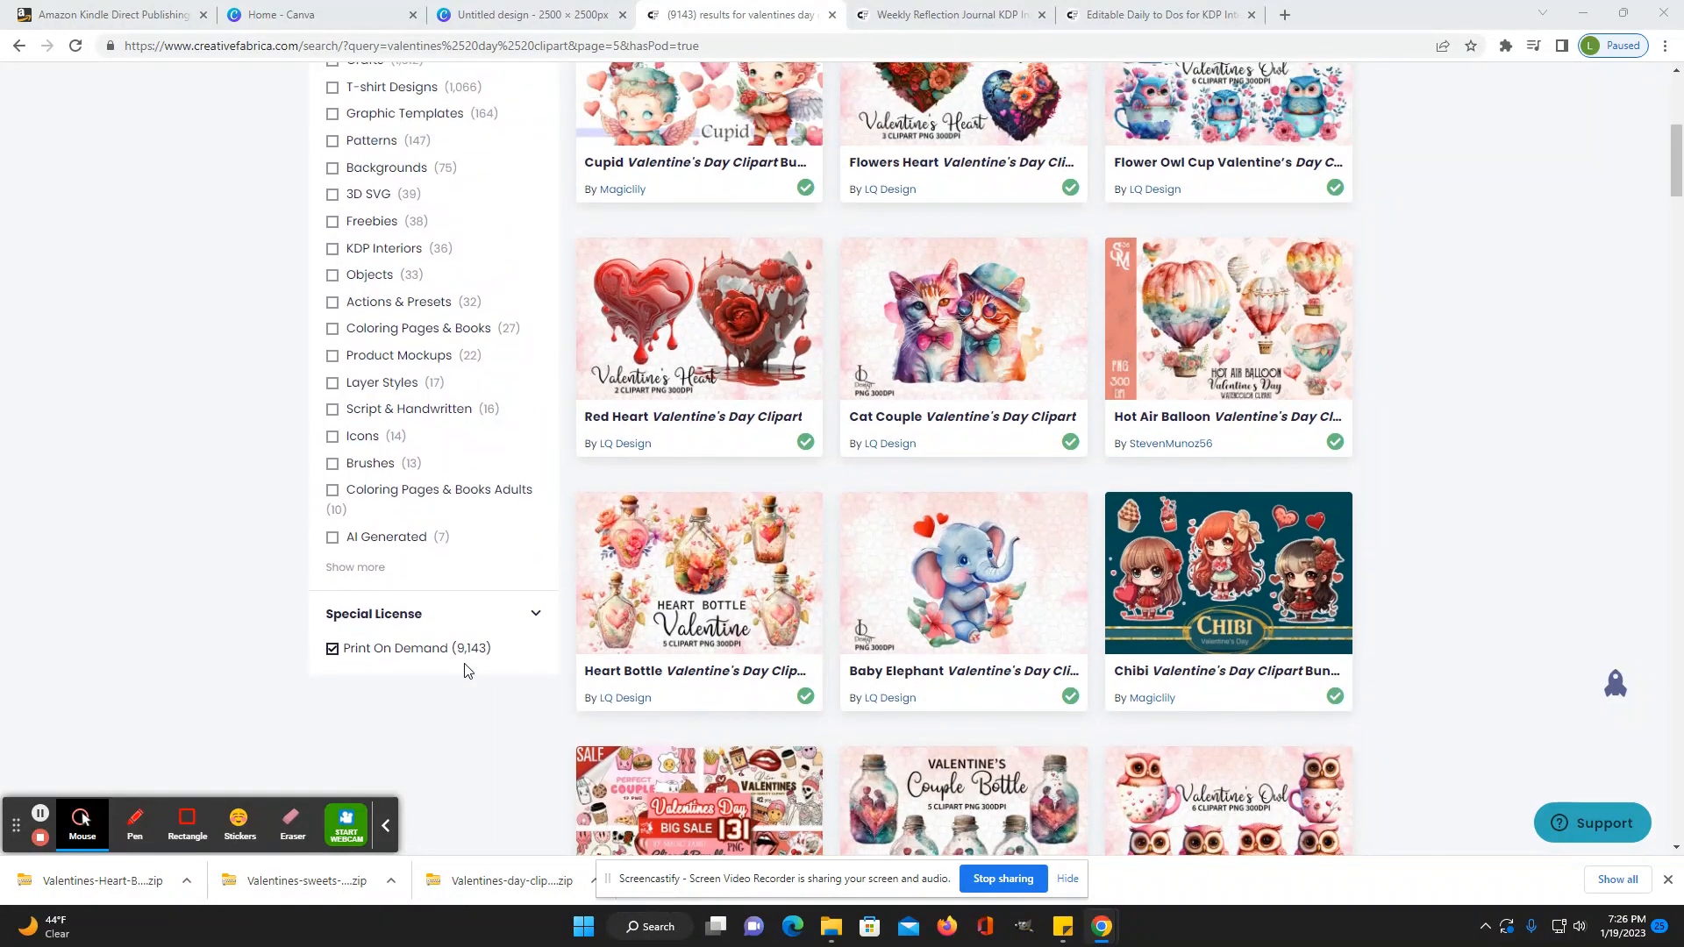
pyautogui.scroll(6, 465, 671)
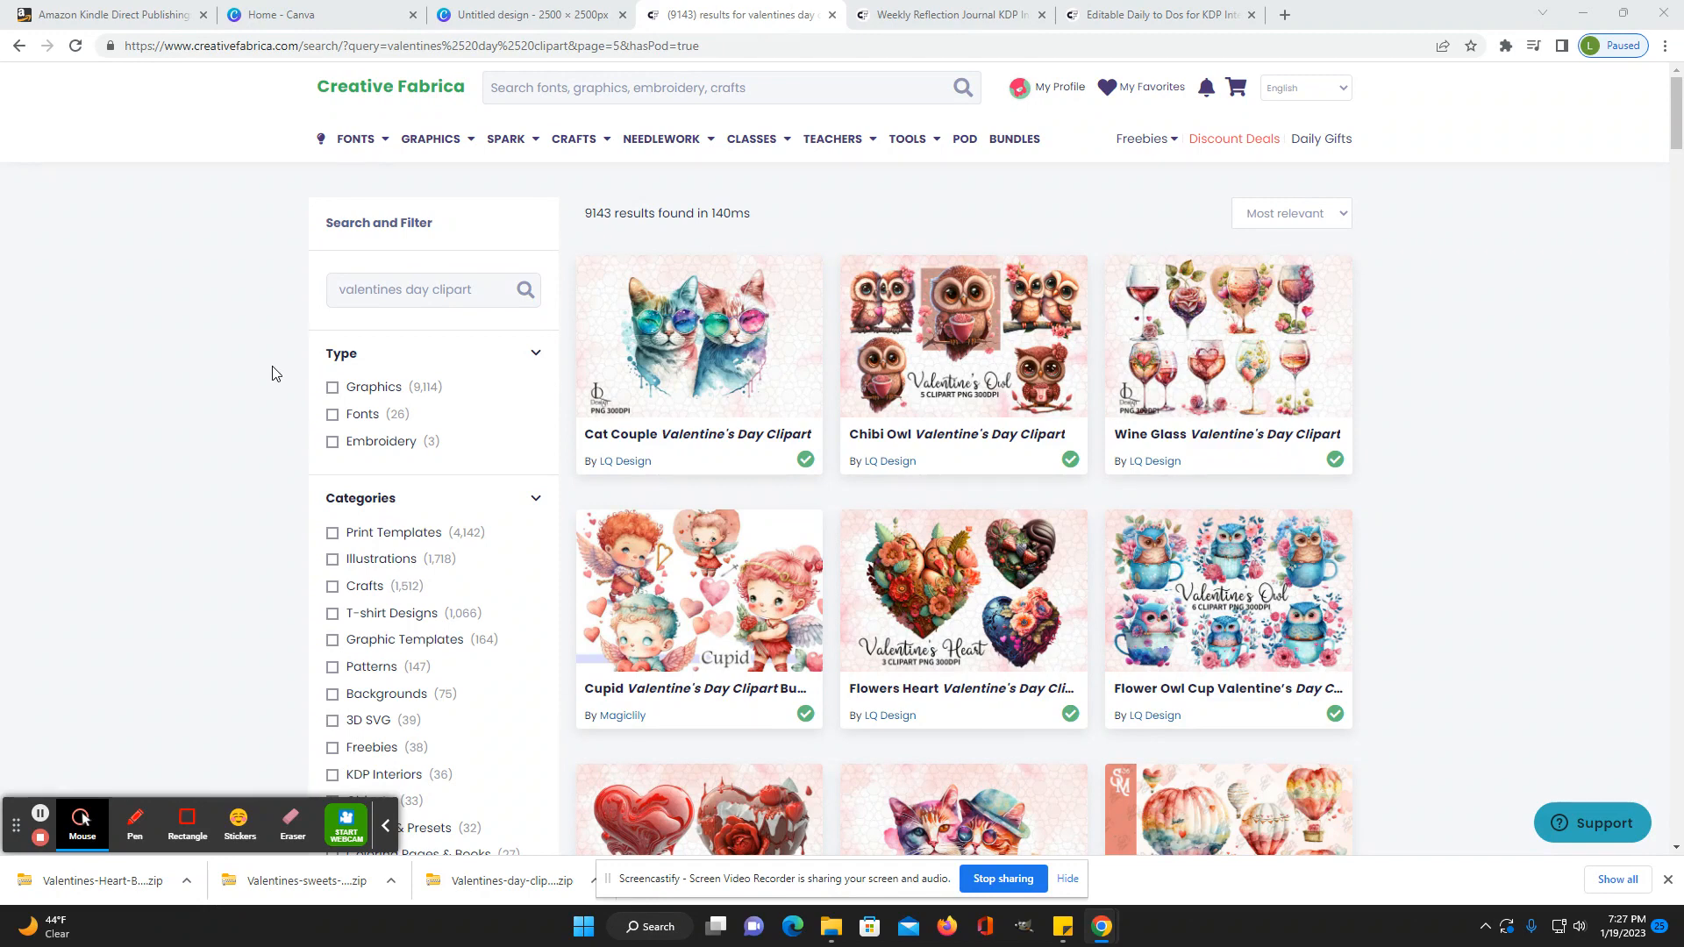
pyautogui.scroll(-5, 710, 474)
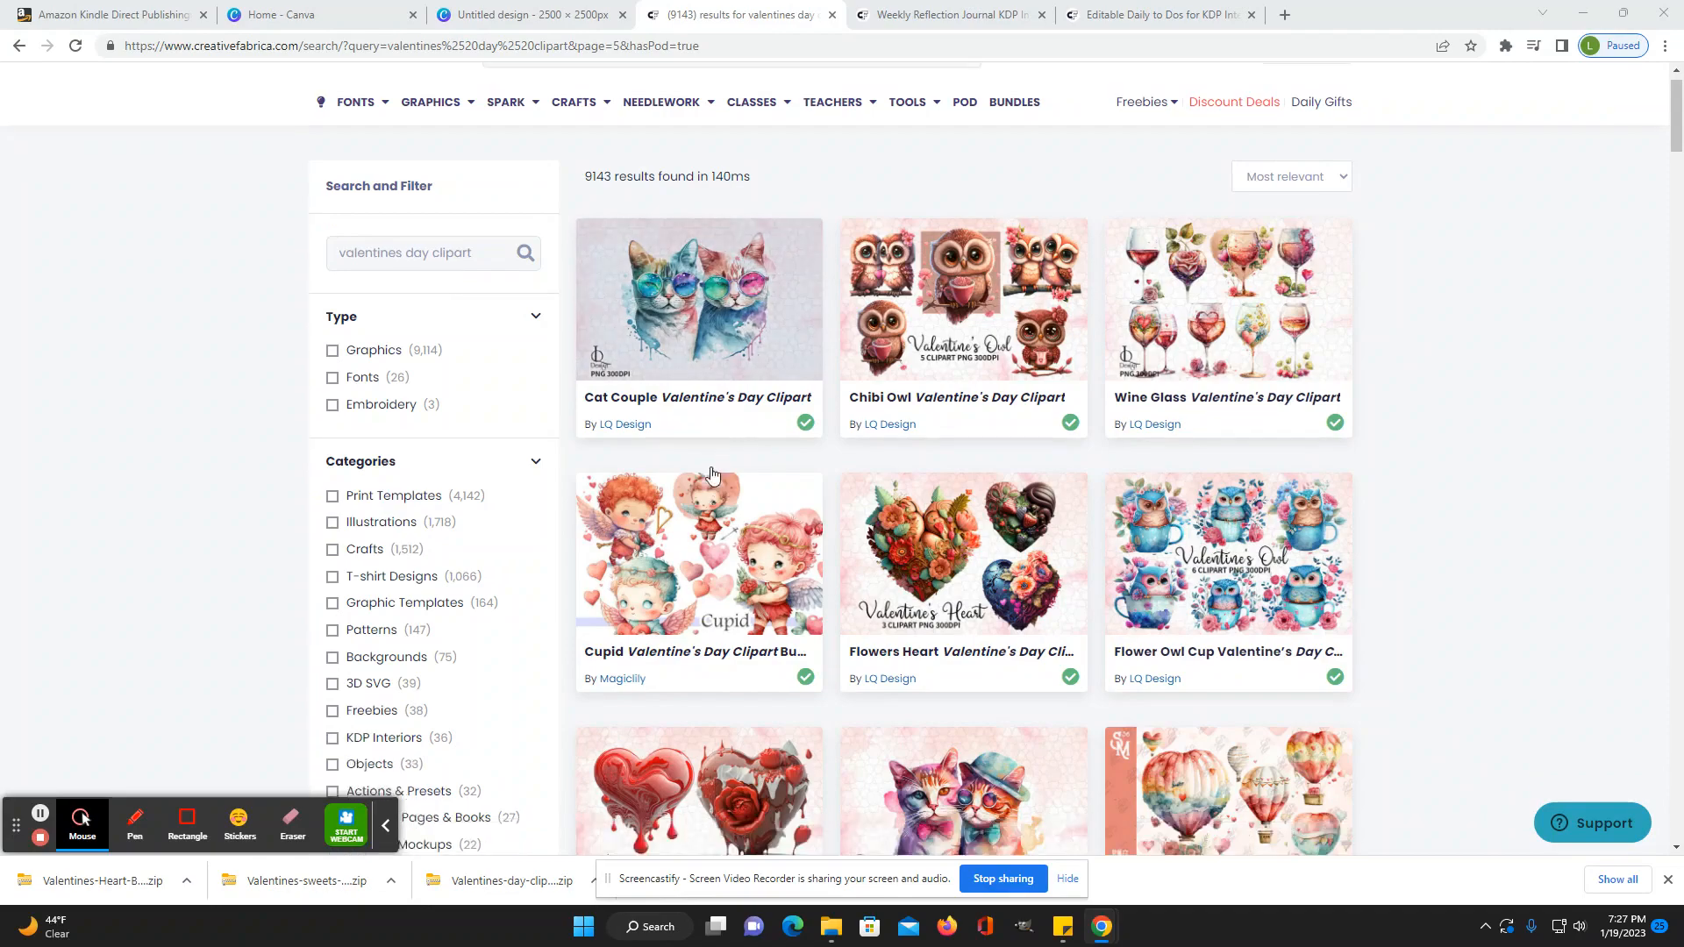
pyautogui.scroll(4, 711, 474)
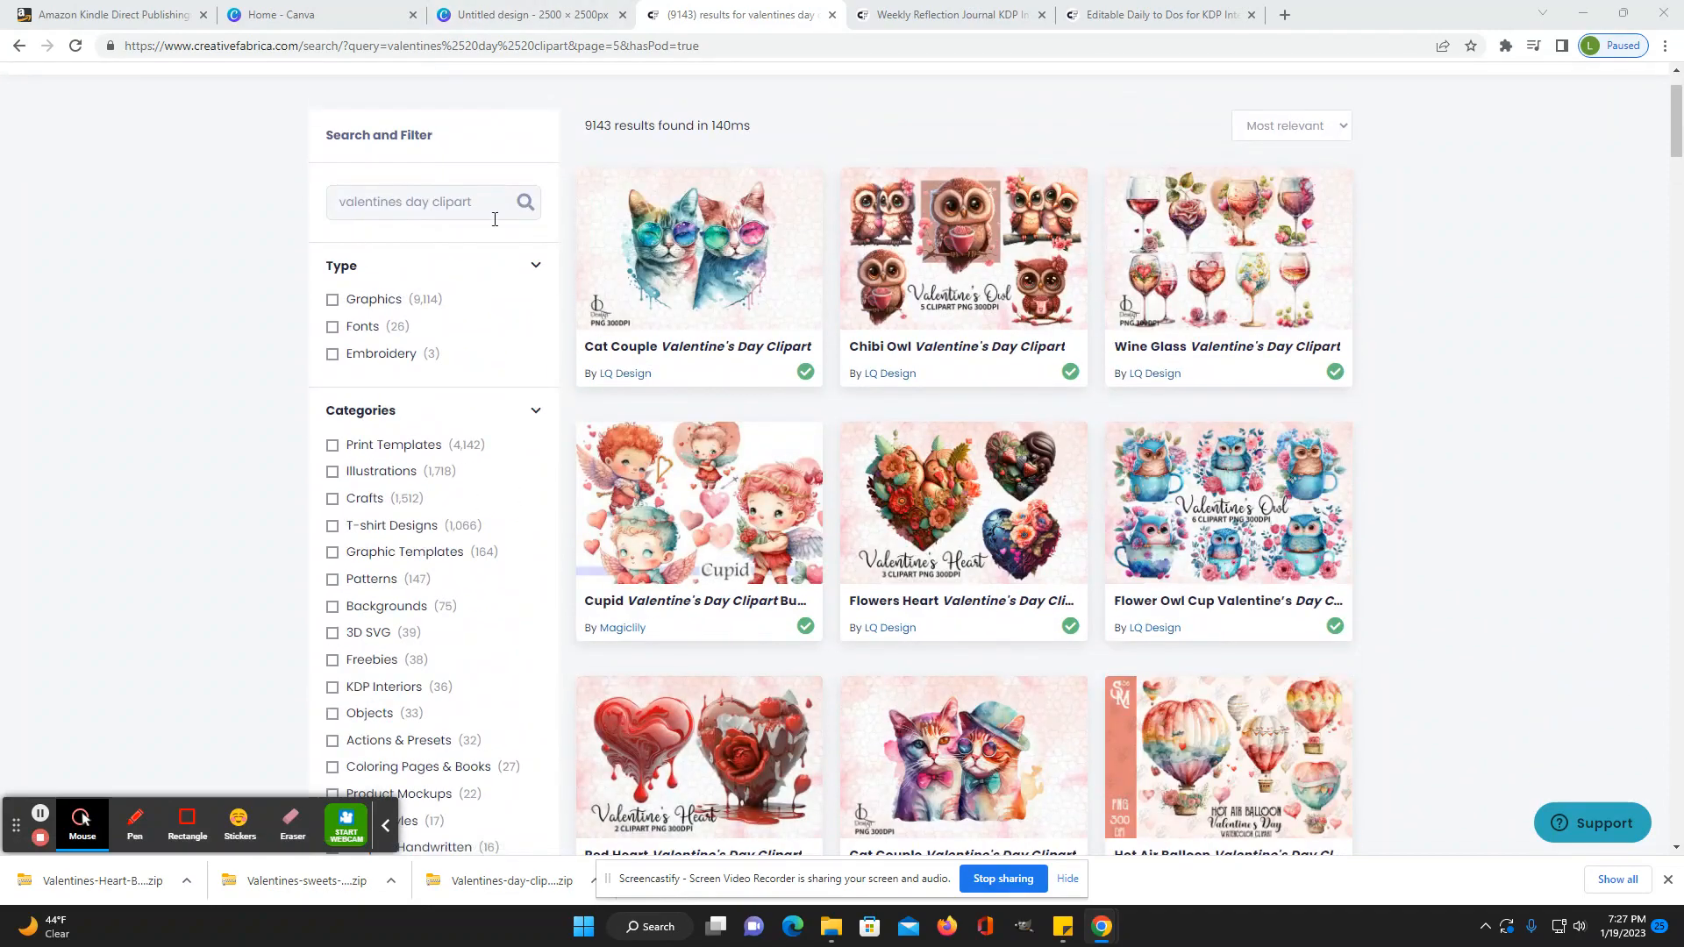
pyautogui.scroll(-5, 675, 355)
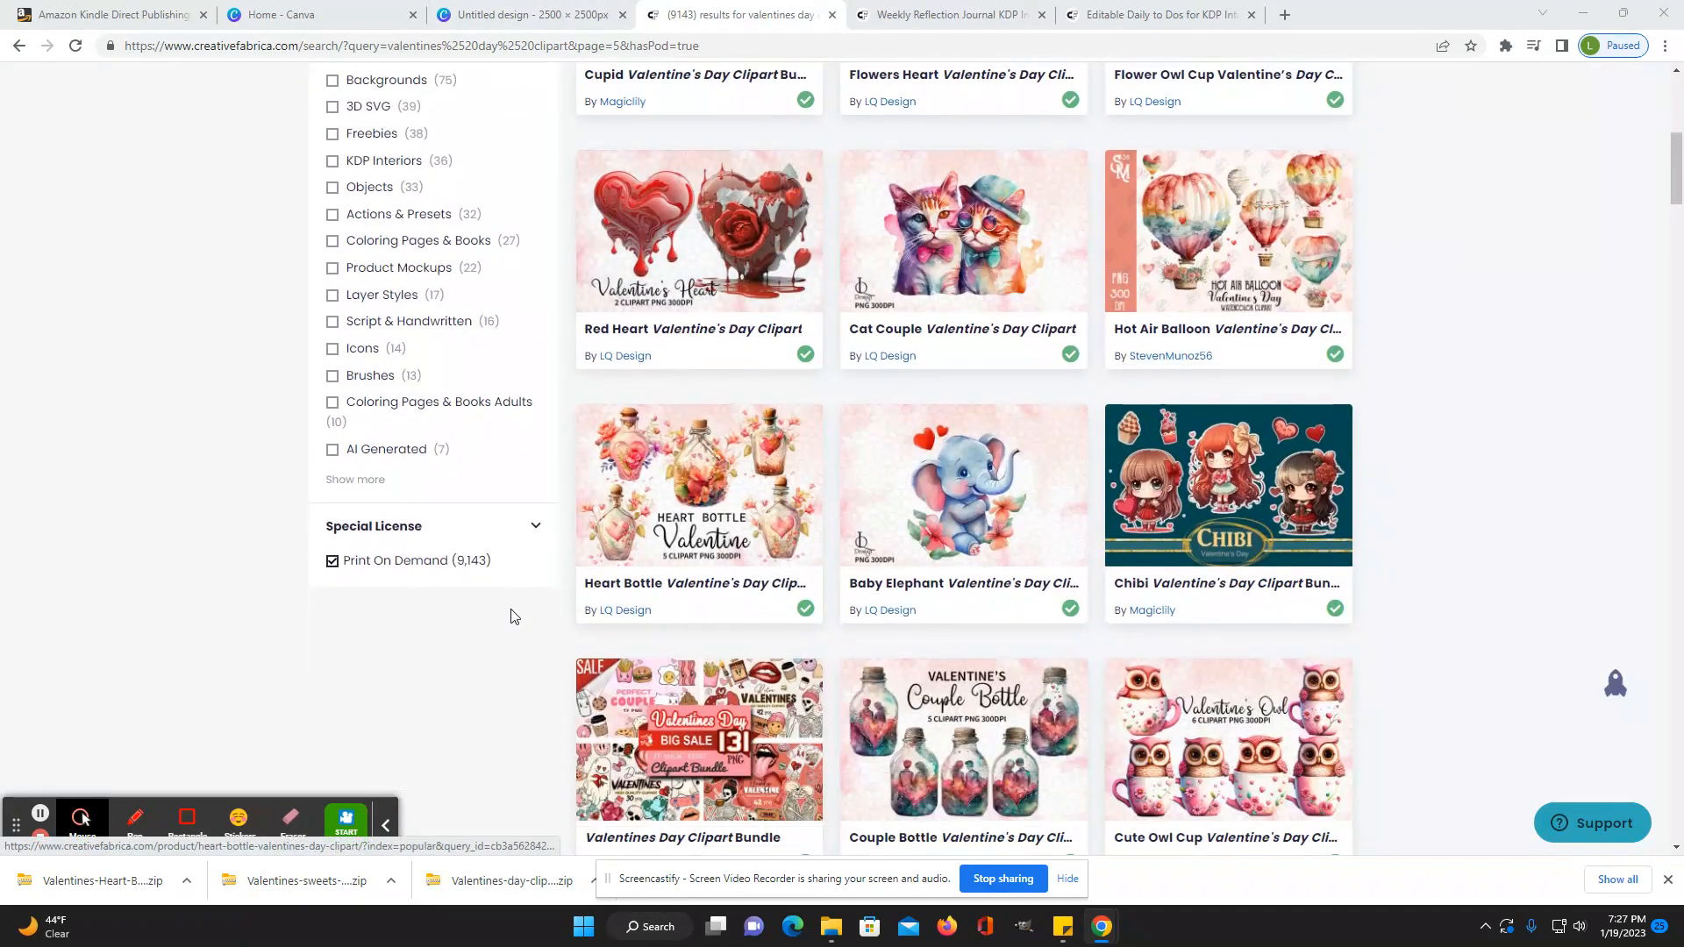
pyautogui.scroll(7, 649, 507)
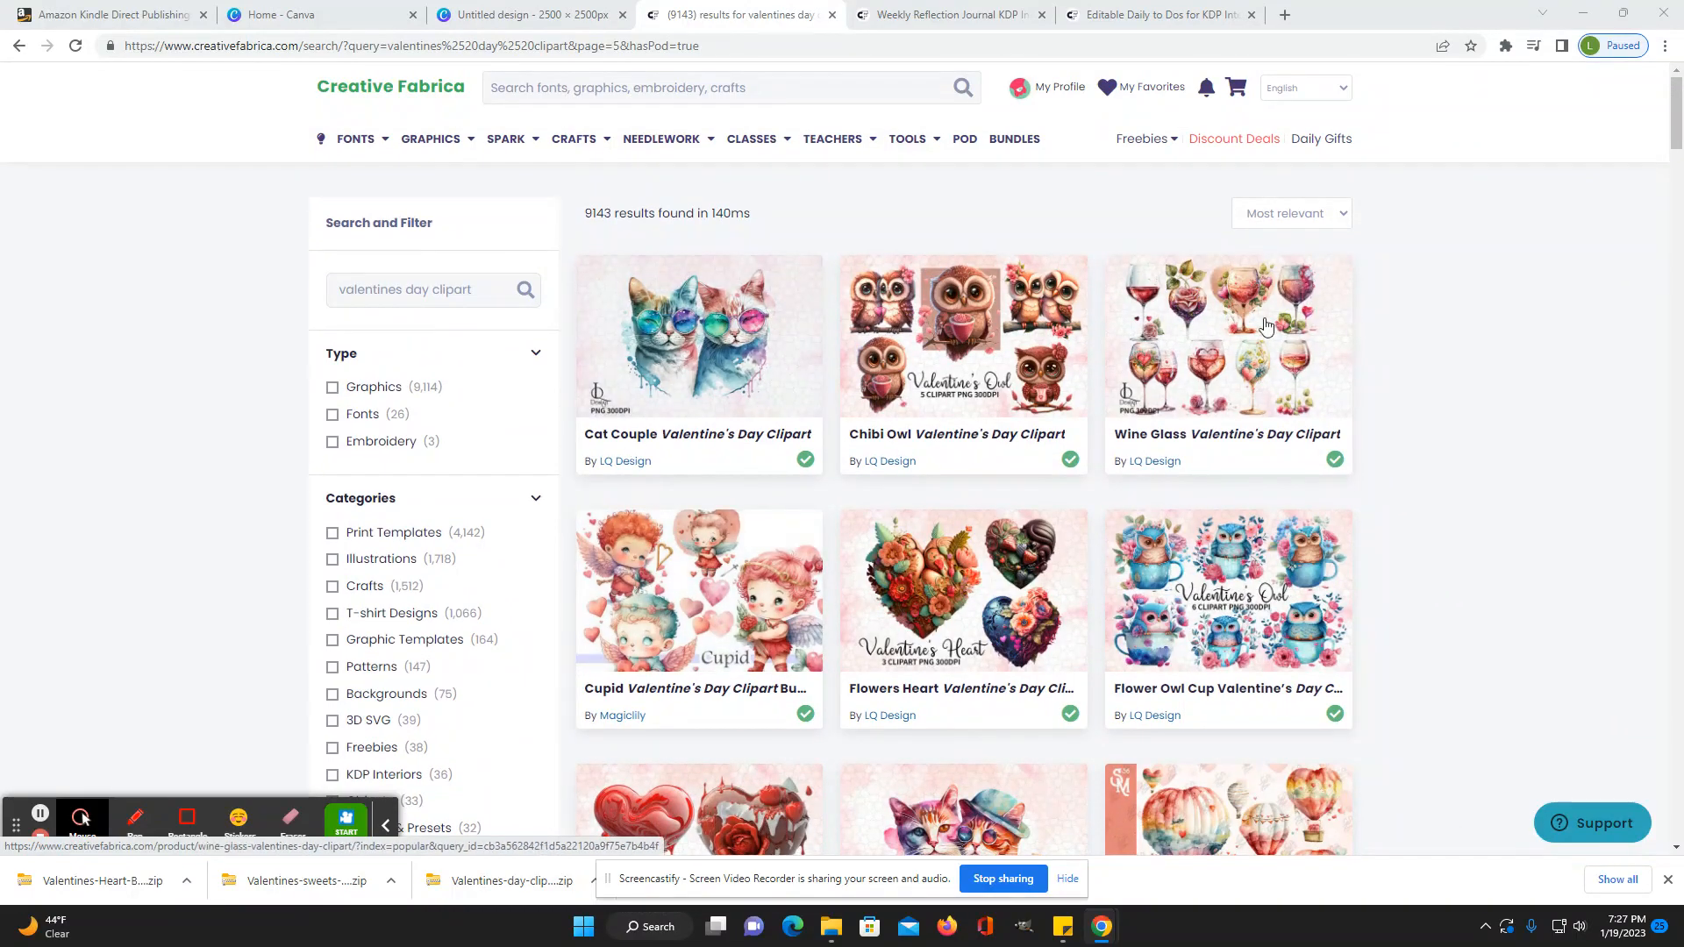
pyautogui.scroll(-9, 1388, 494)
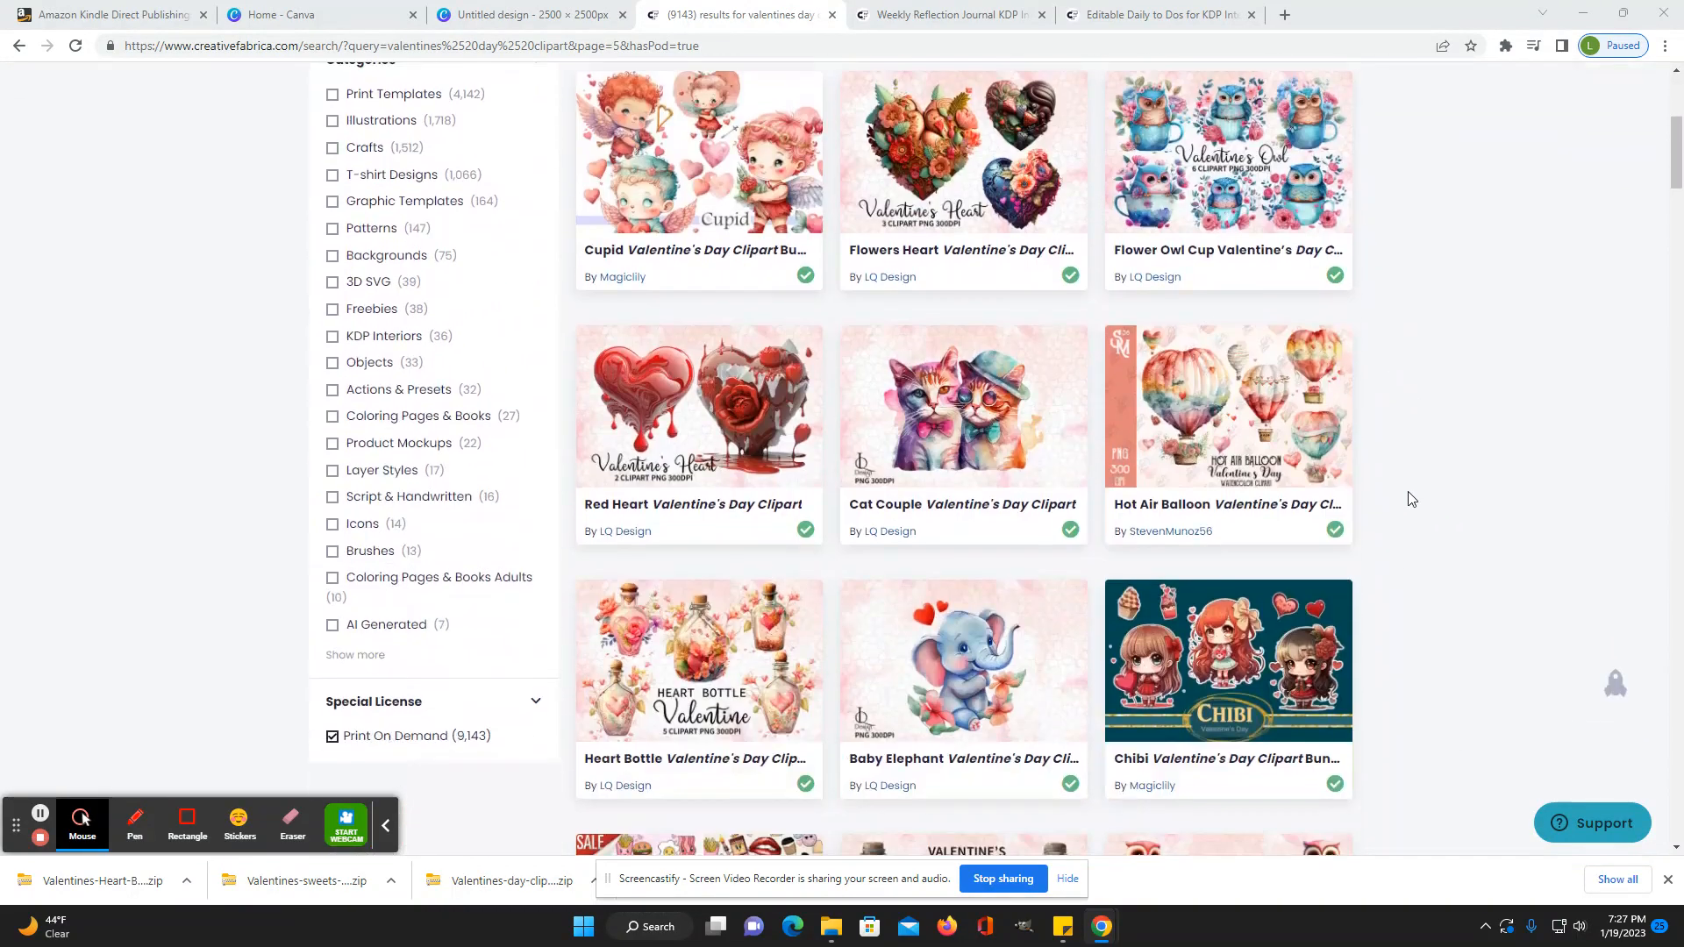
# Step: Open the Decorative Fonts category and browse its font listings
pyautogui.scroll(9, 1411, 499)
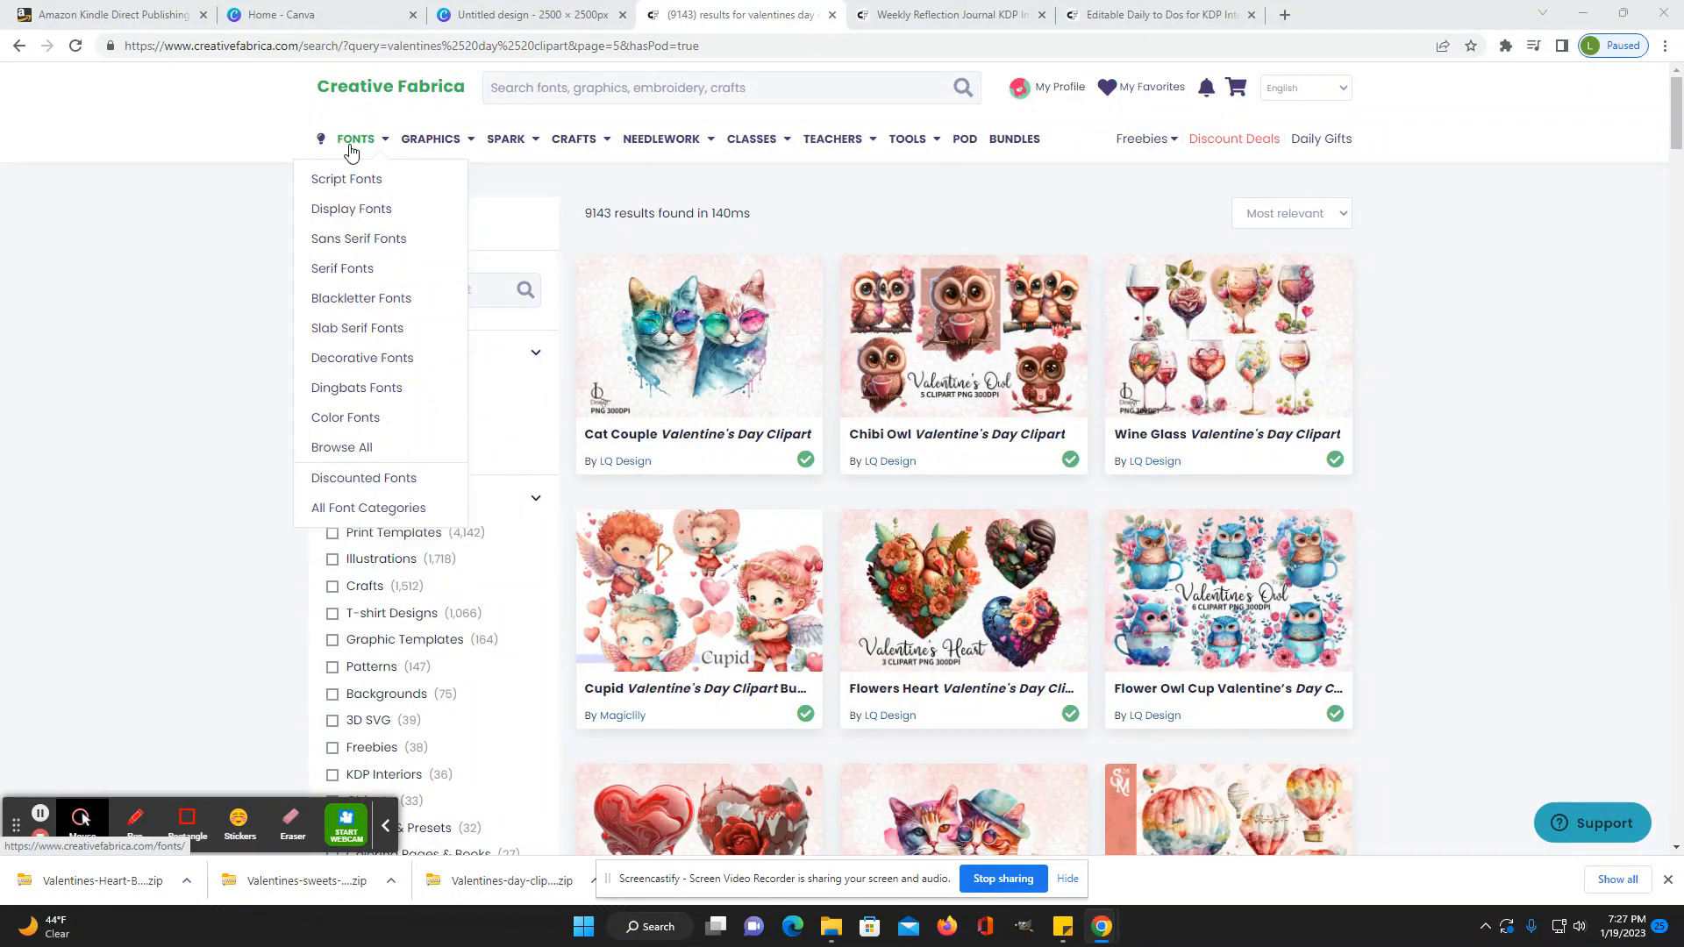
pyautogui.moveTo(356, 142)
pyautogui.click(373, 360)
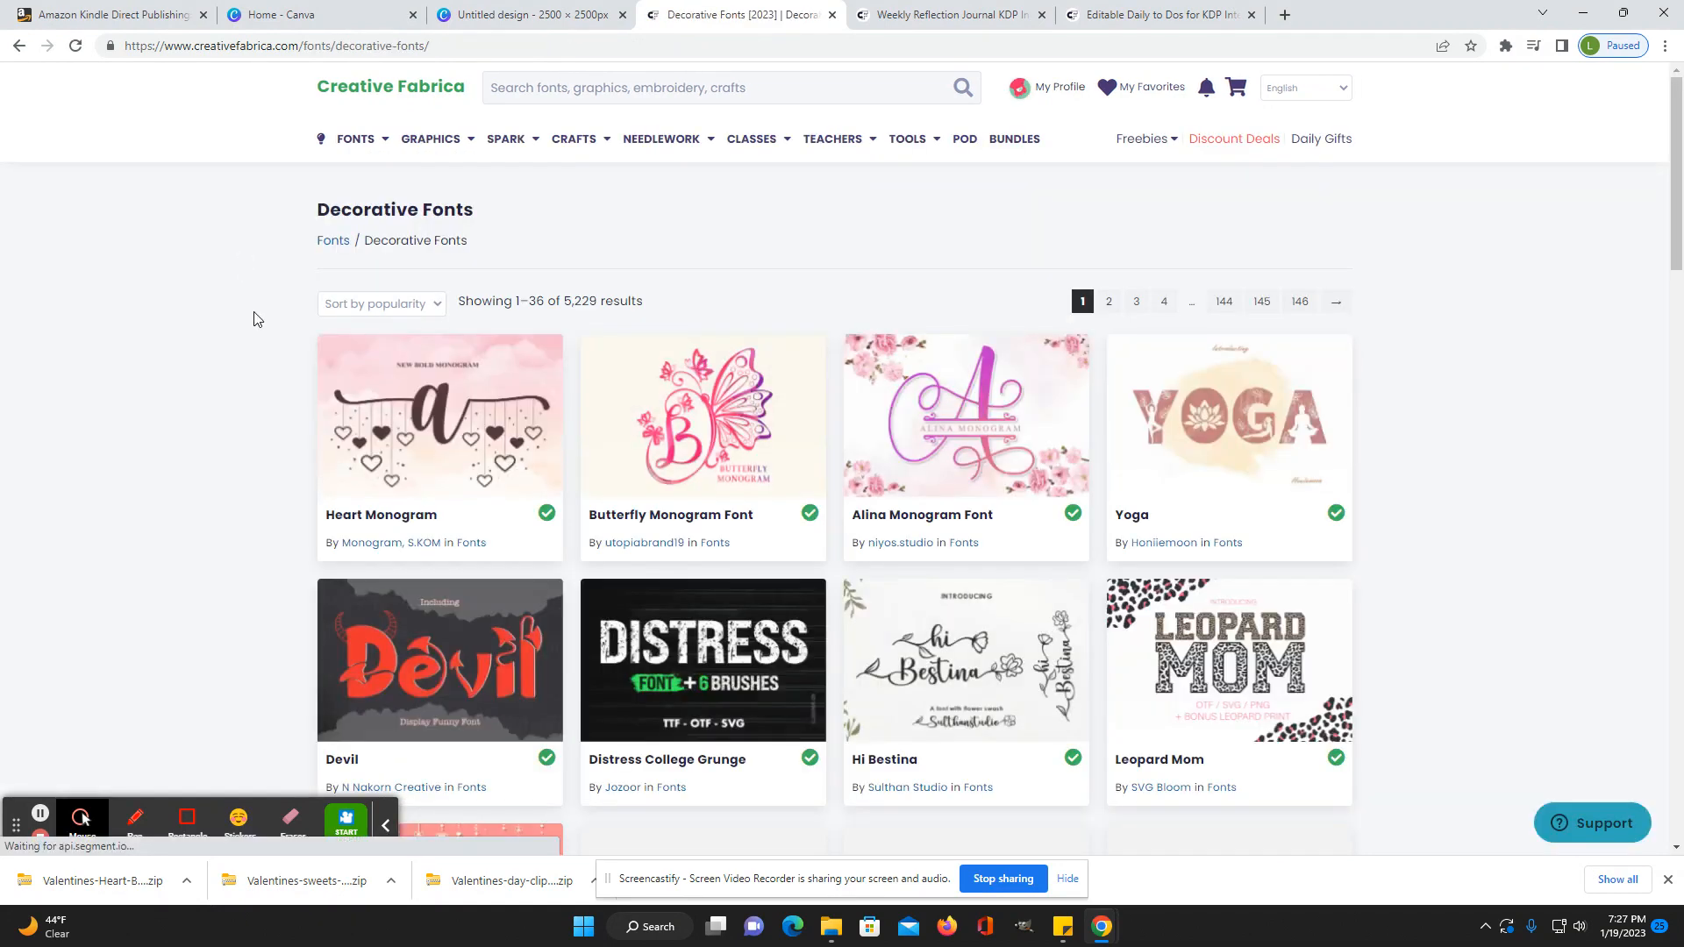
pyautogui.scroll(-5, 242, 342)
pyautogui.scroll(-3, 242, 343)
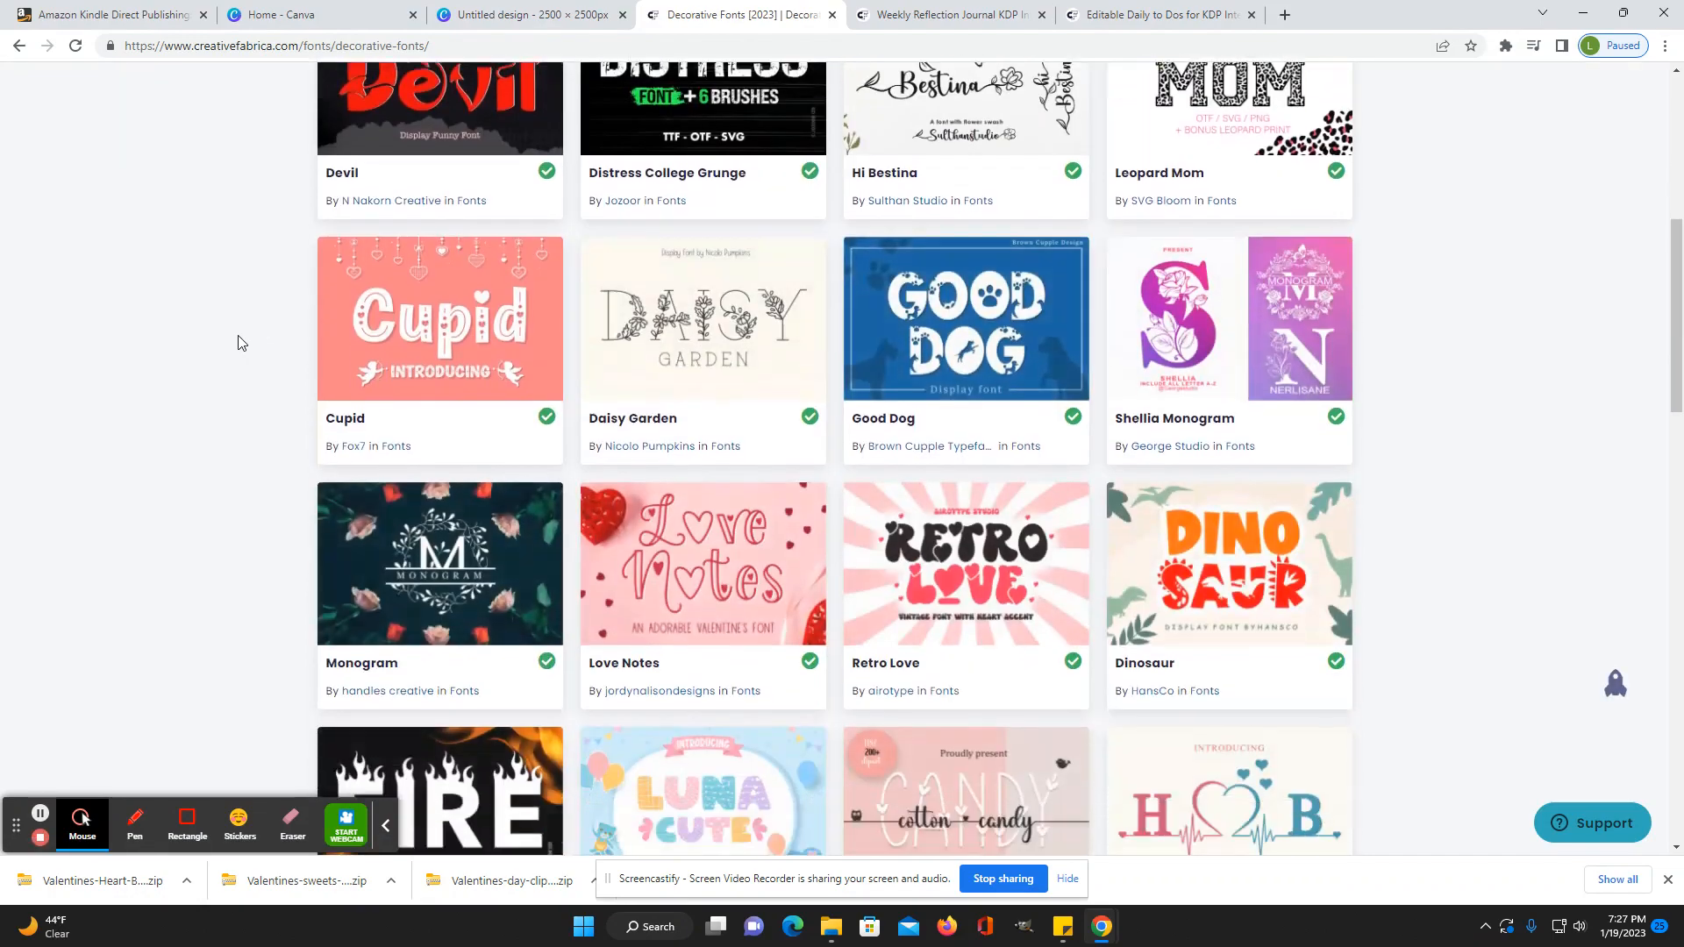
pyautogui.scroll(-10, 241, 342)
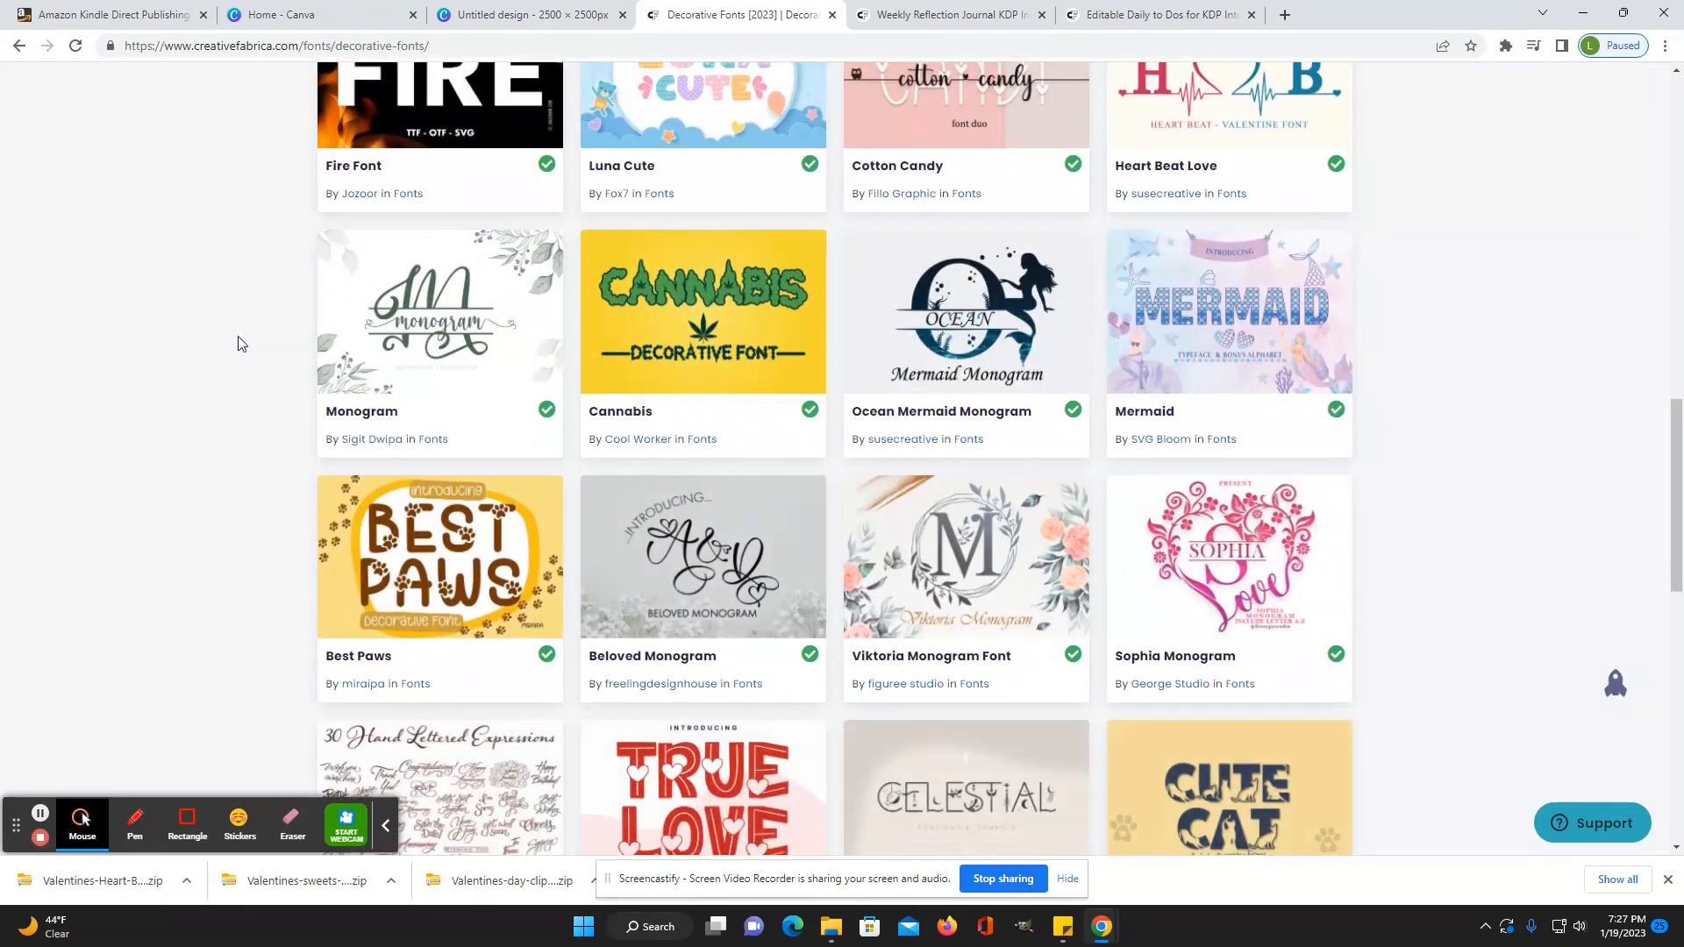
pyautogui.scroll(18, 241, 342)
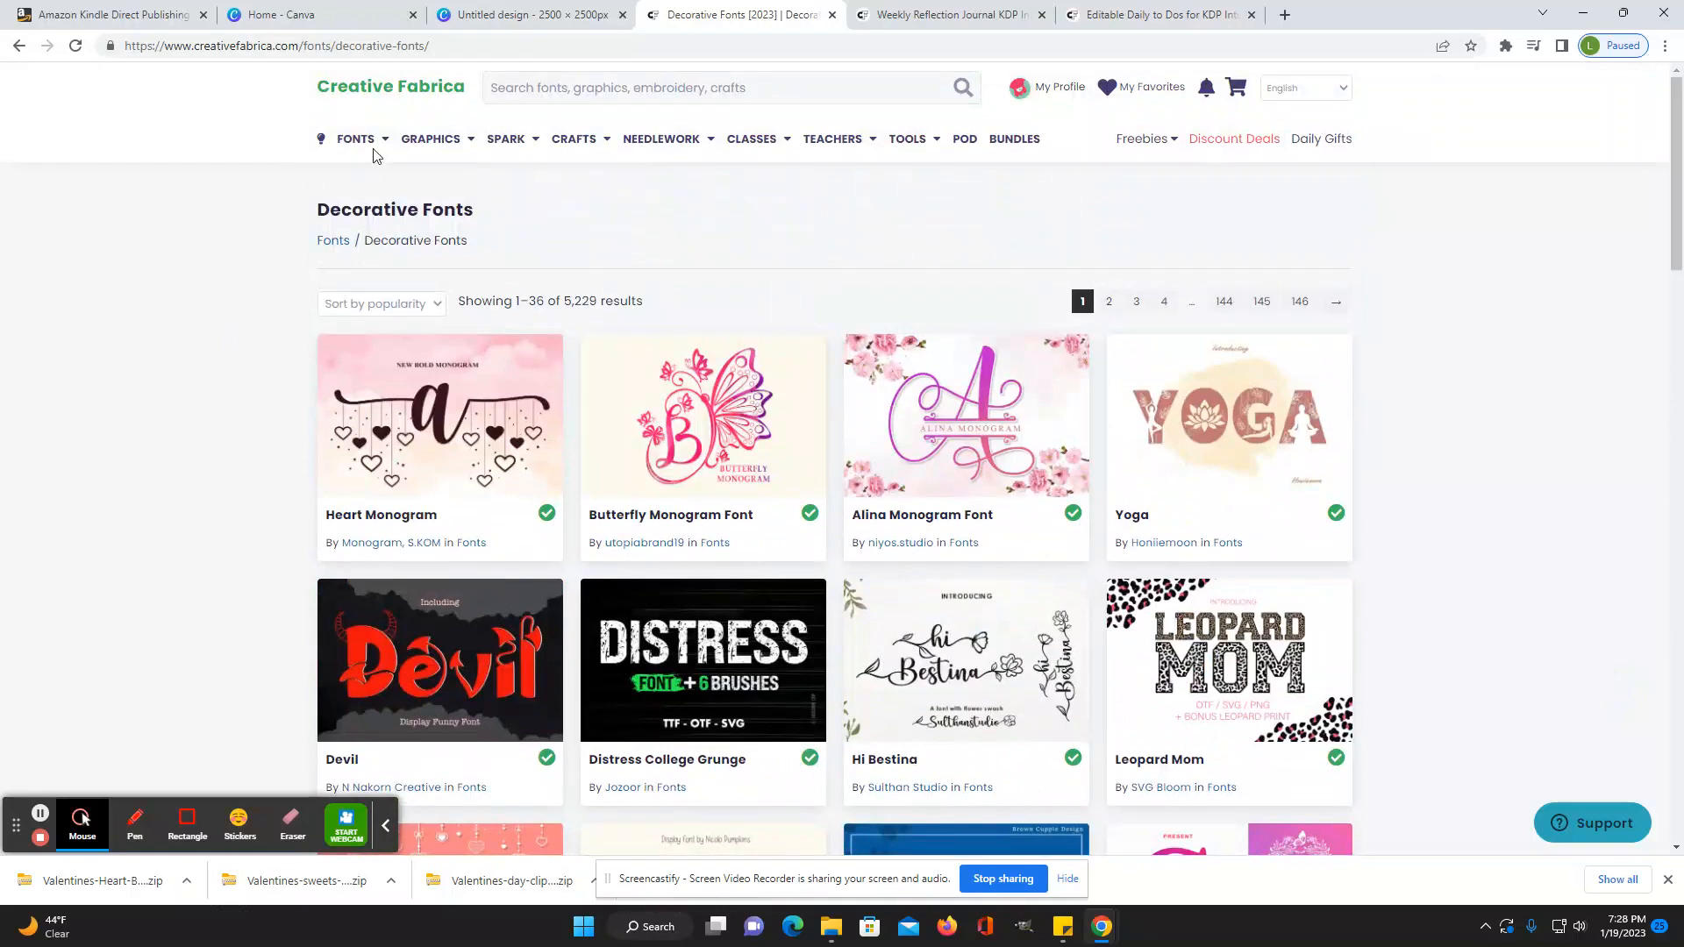
# Step: Open the Script Fonts category and look over the fonts at the start of its listings
pyautogui.moveTo(368, 145)
pyautogui.click(348, 180)
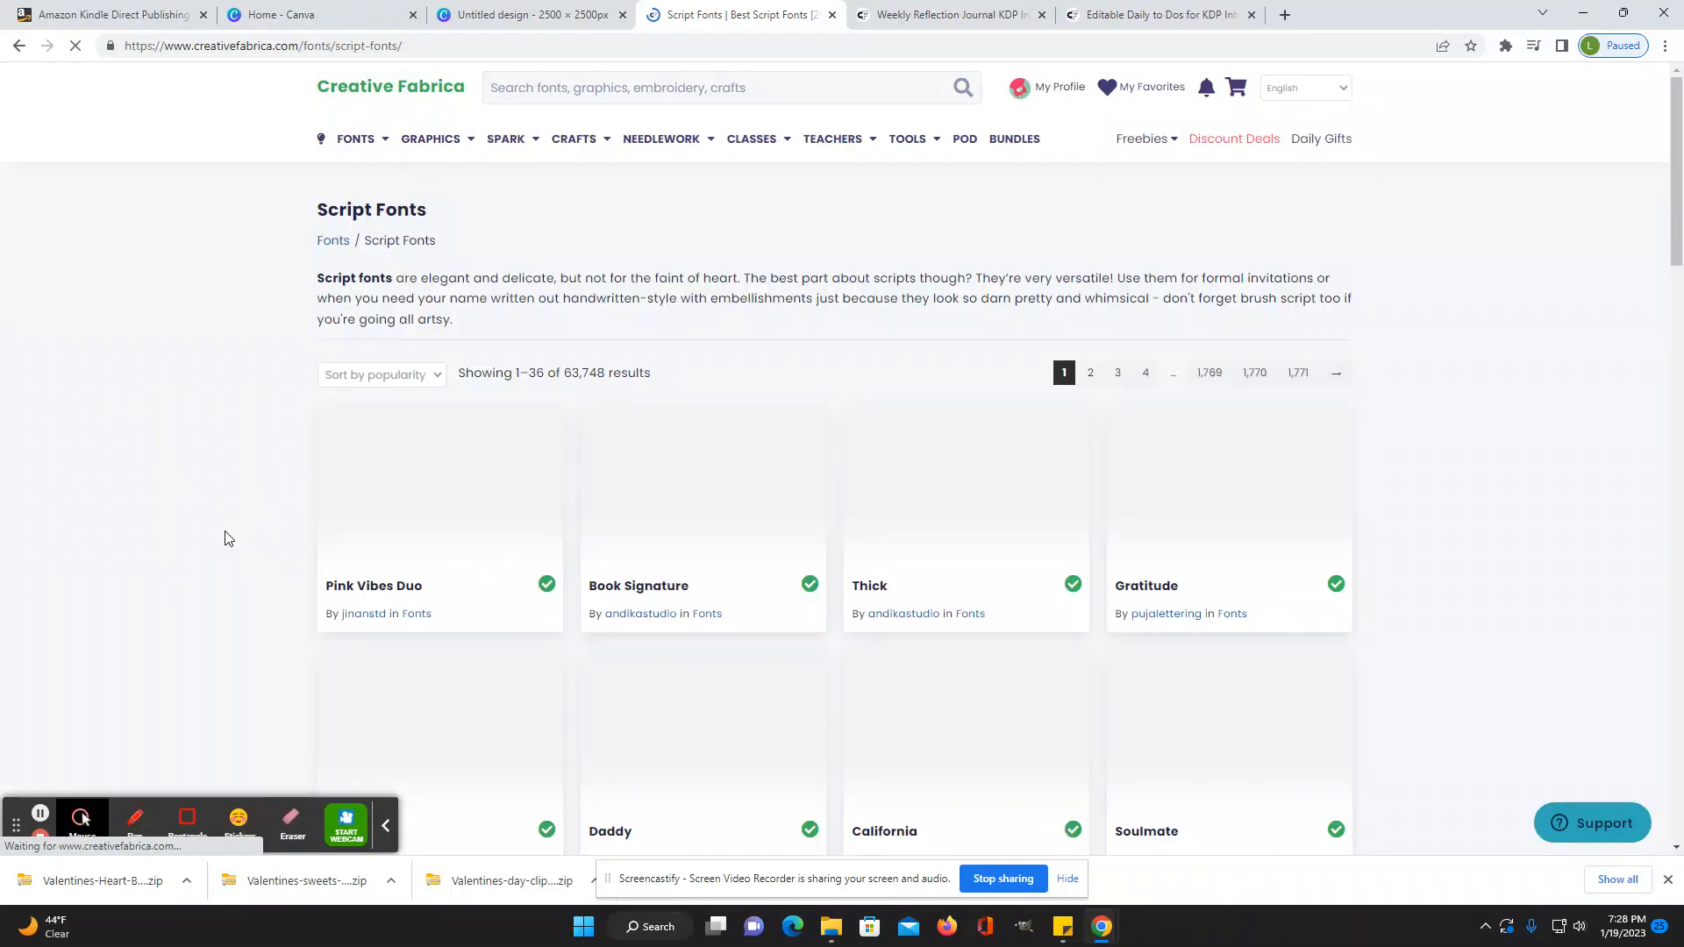
pyautogui.scroll(-5, 228, 537)
pyautogui.scroll(4, 227, 535)
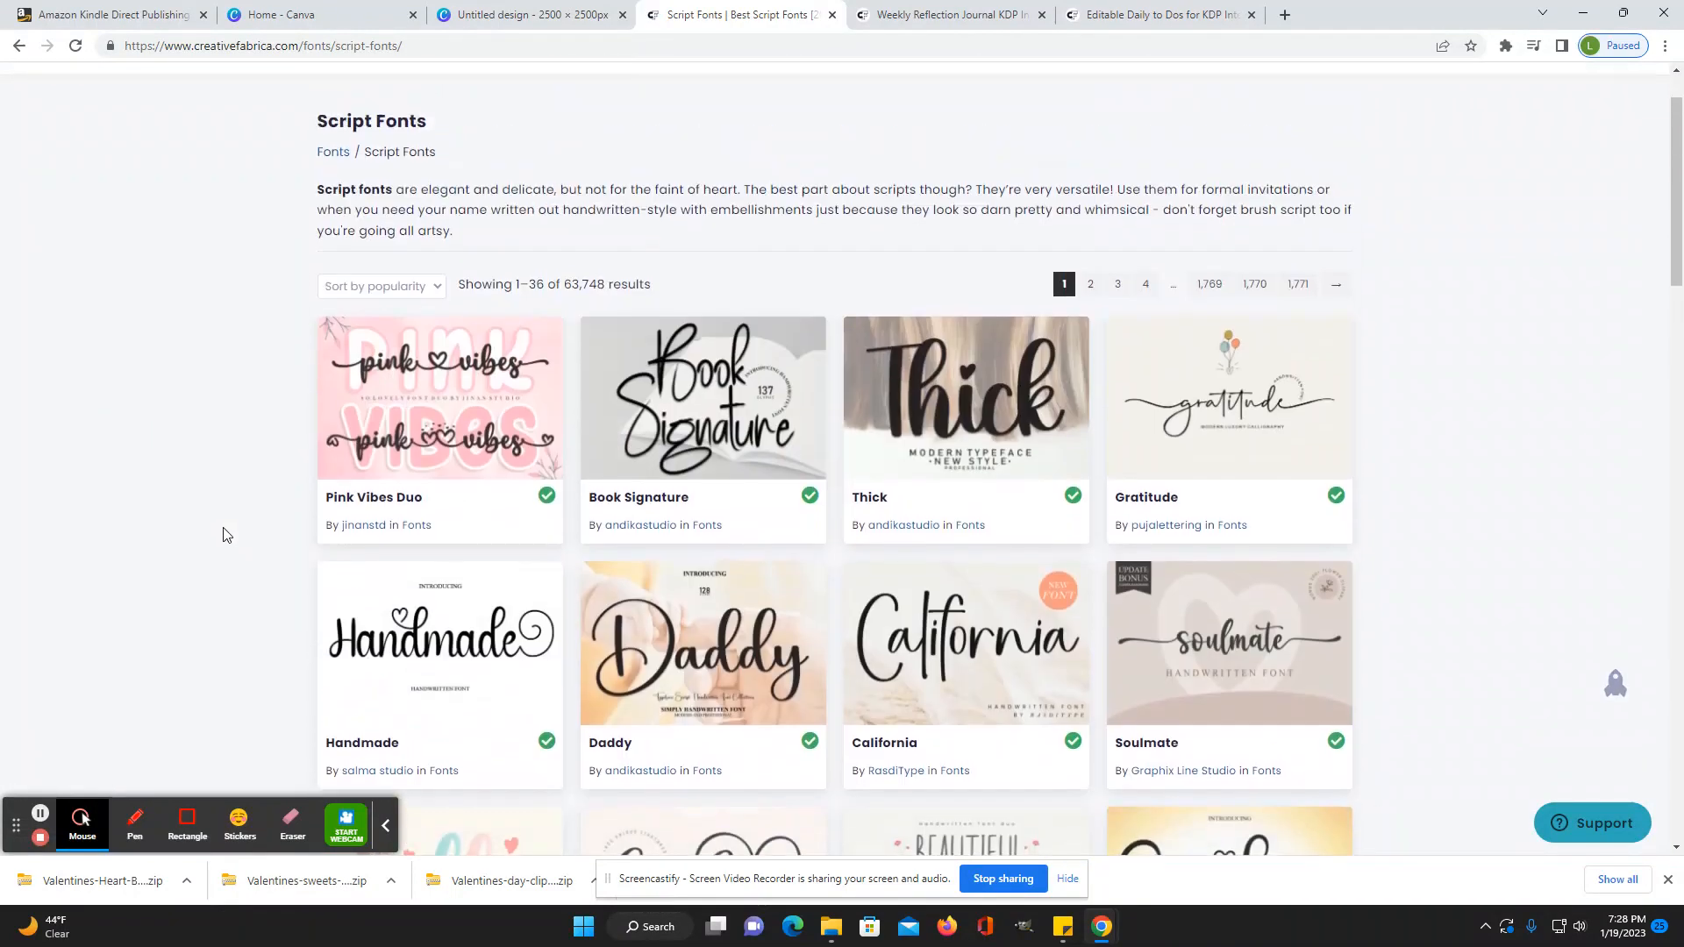
pyautogui.scroll(2, 226, 535)
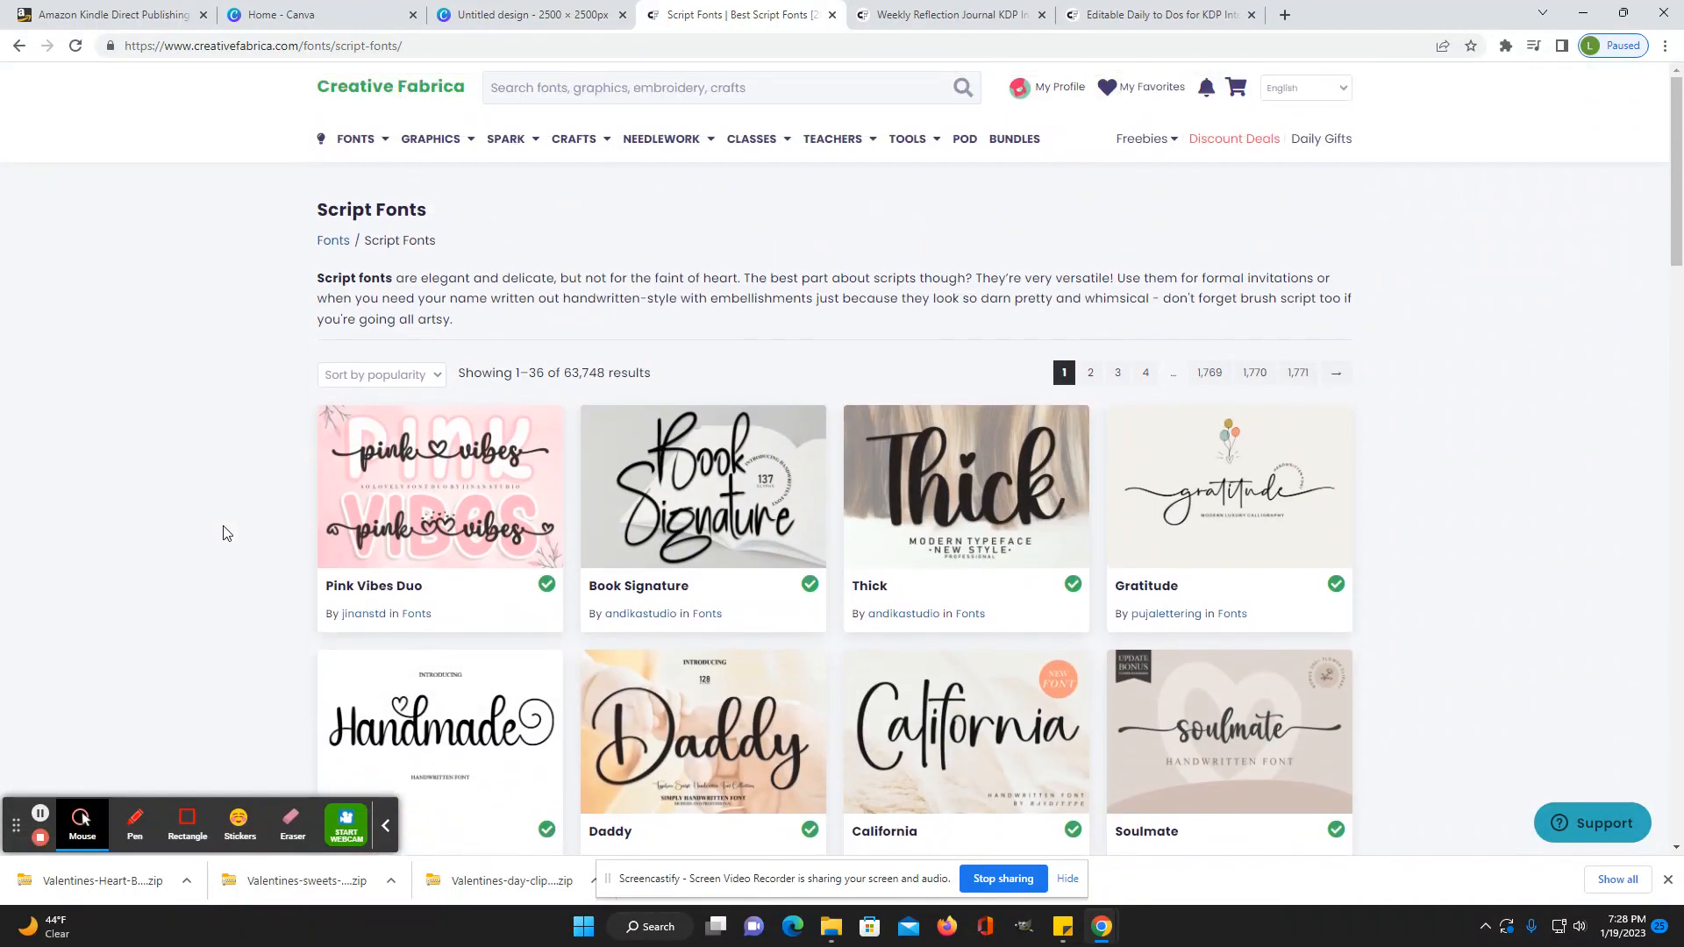
pyautogui.scroll(-4, 227, 535)
pyautogui.scroll(4, 226, 533)
# Step: Open the Illustrations category of the graphics section and browse the printable illustrations, followed by the needlework and classes categories
pyautogui.click(362, 153)
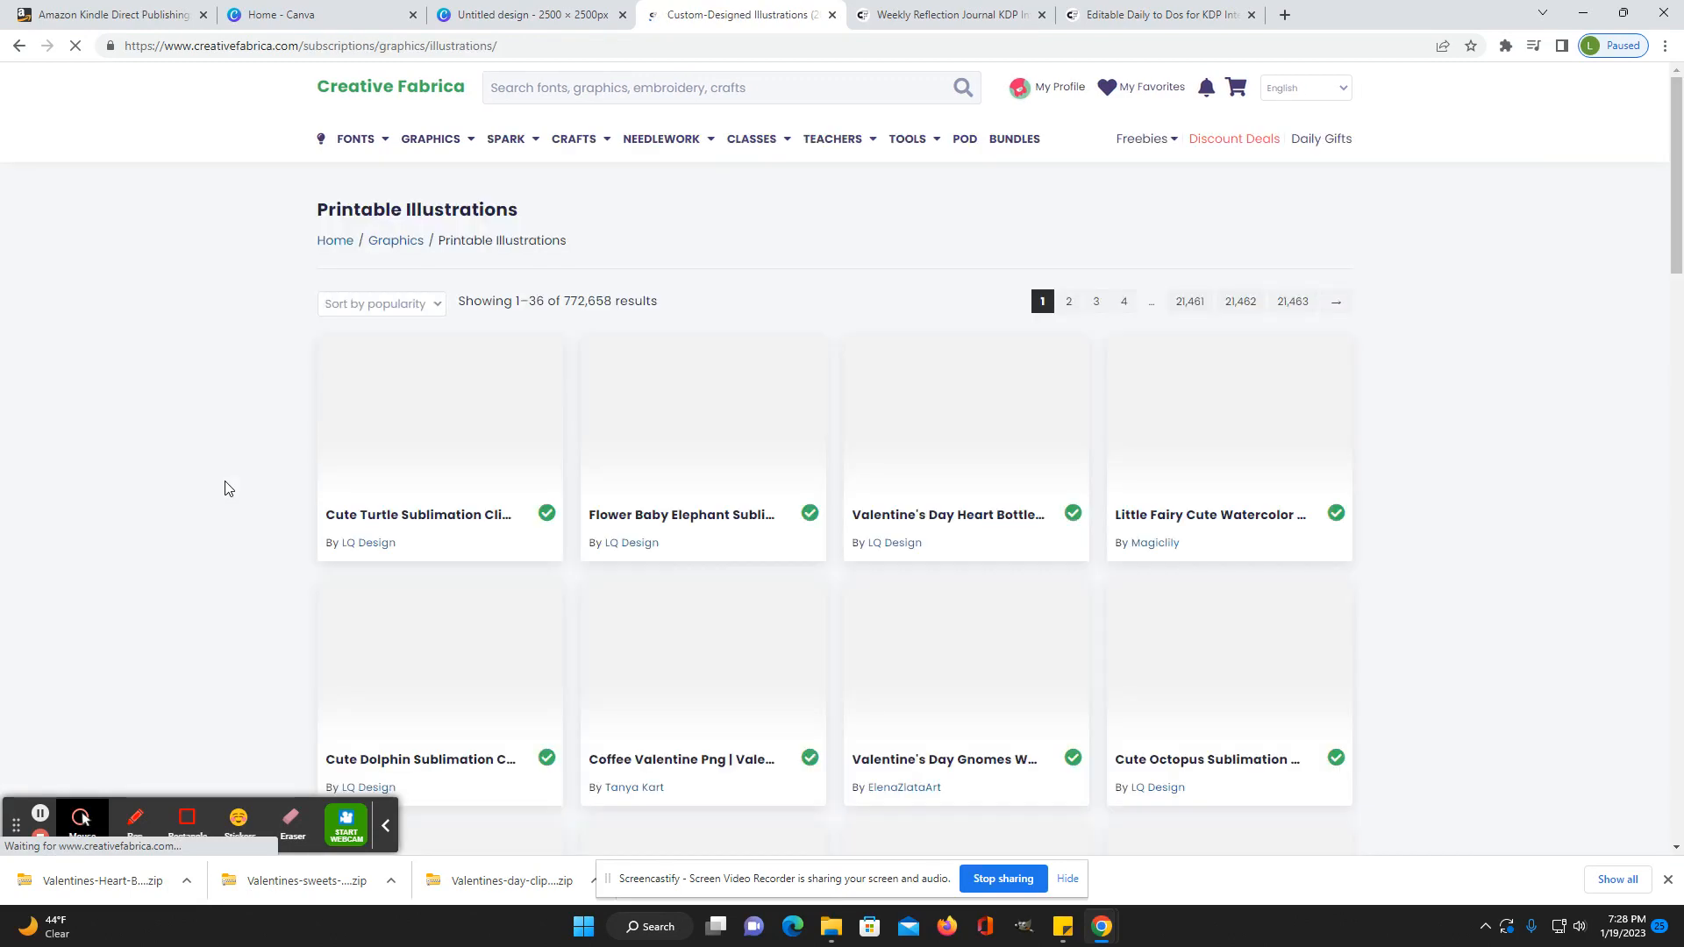
pyautogui.scroll(-1, 226, 488)
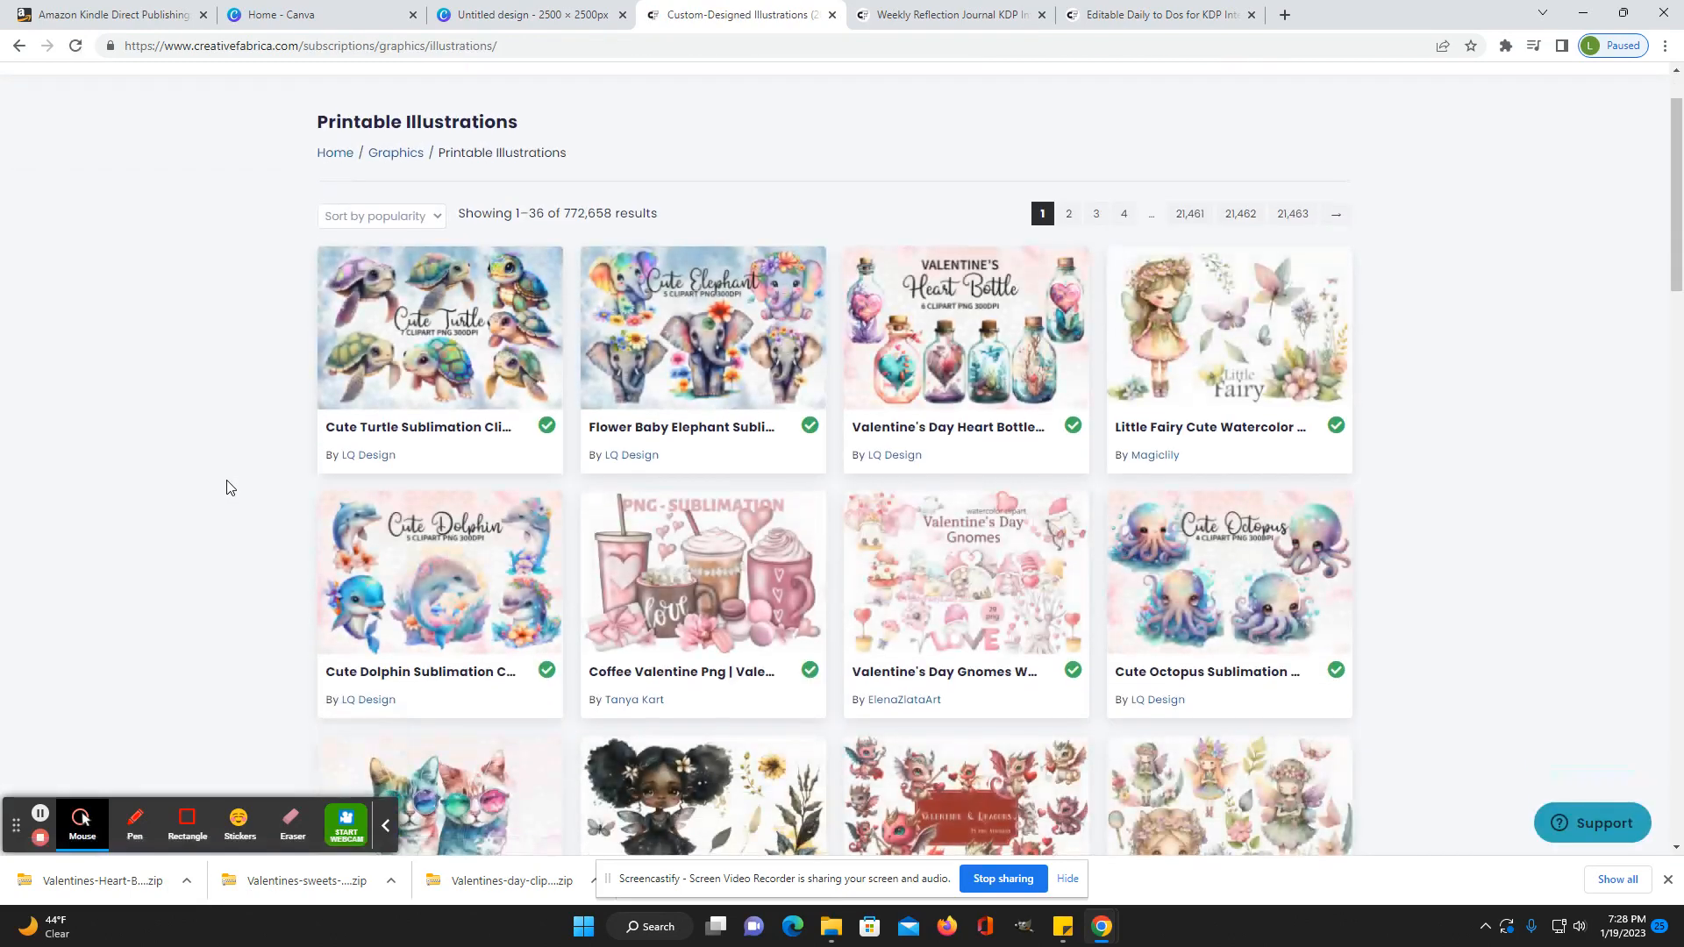
pyautogui.scroll(-3, 228, 488)
pyautogui.scroll(-7, 226, 487)
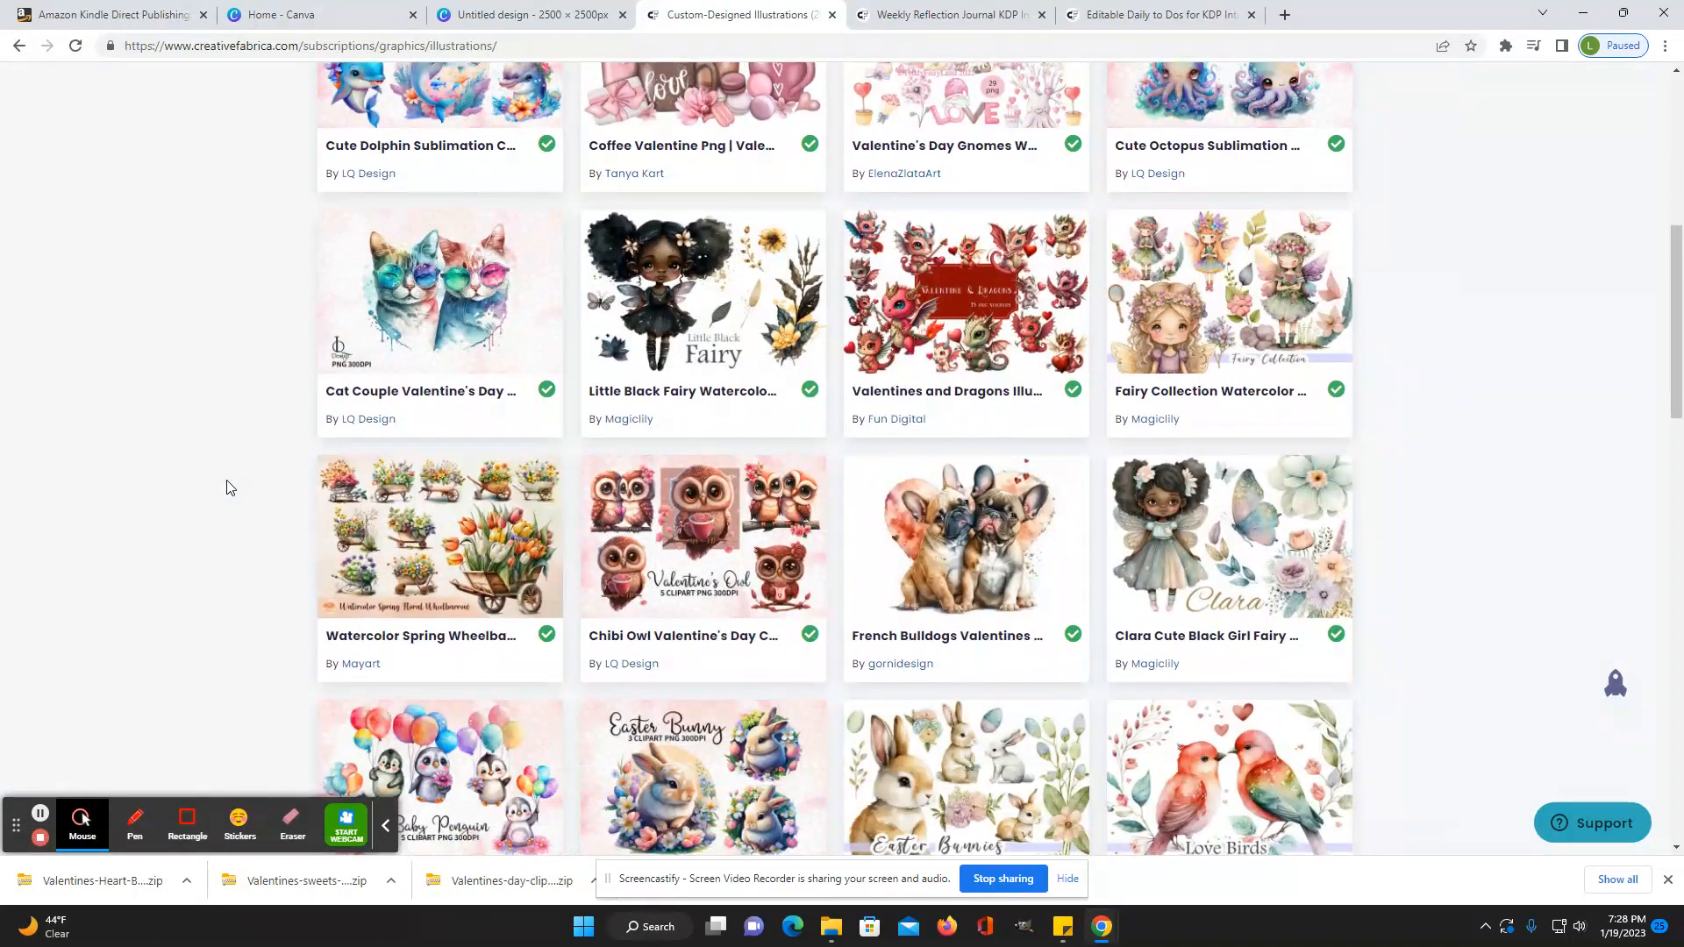
pyautogui.scroll(-2, 226, 488)
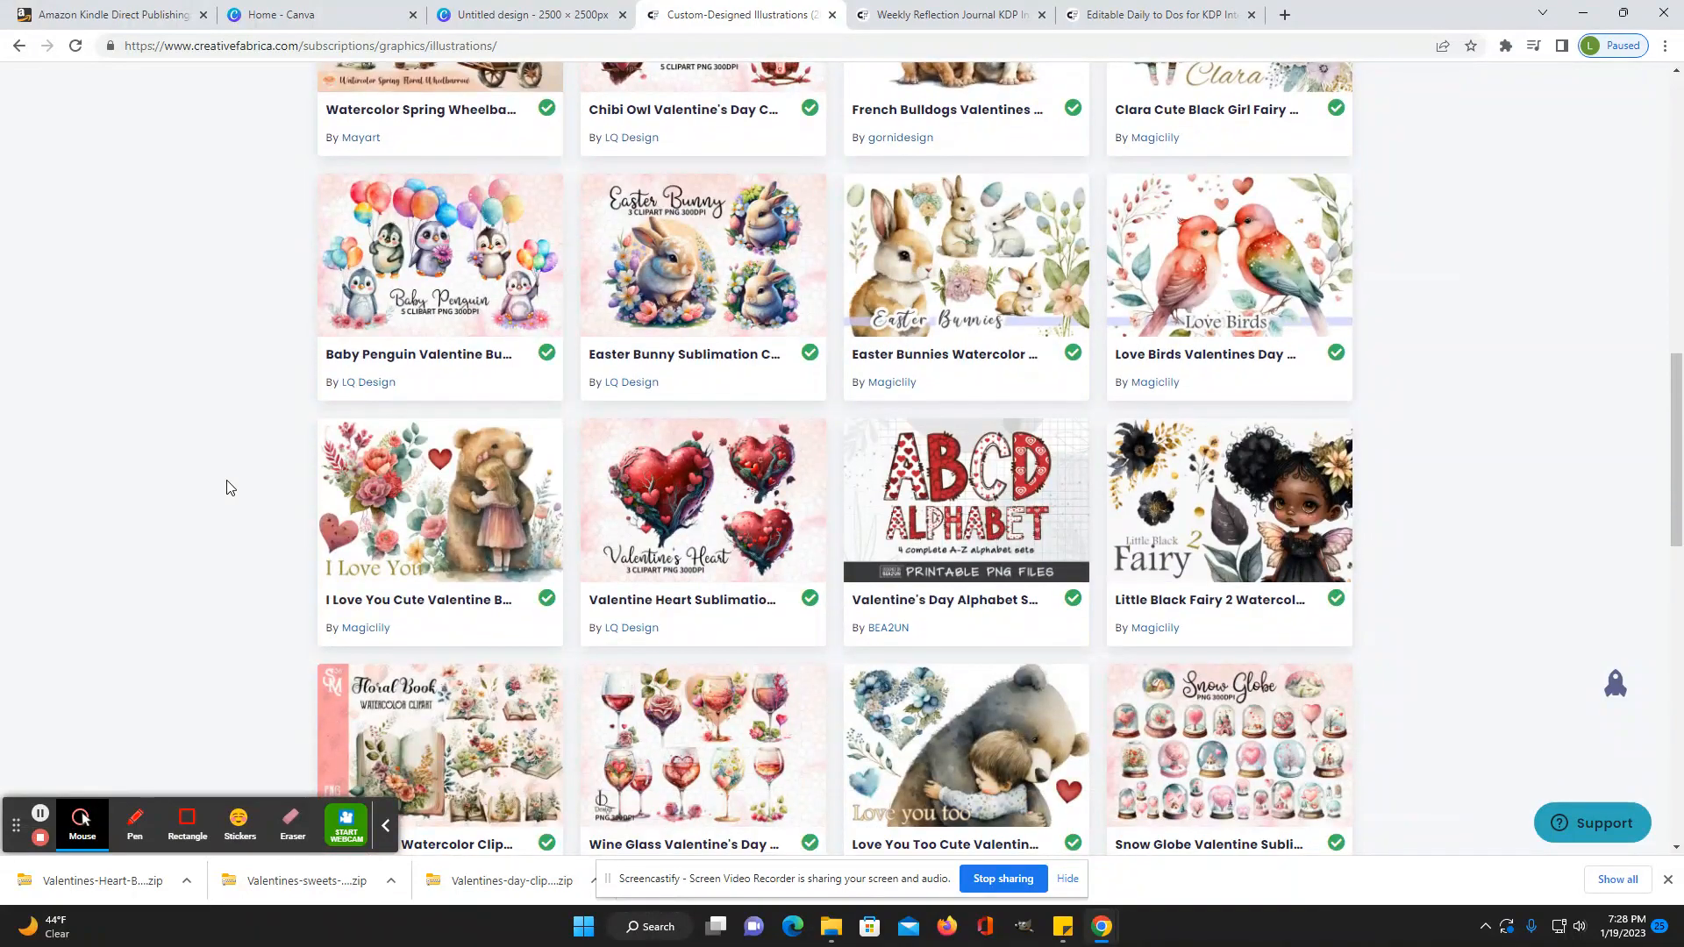
pyautogui.scroll(13, 227, 488)
pyautogui.moveTo(625, 146)
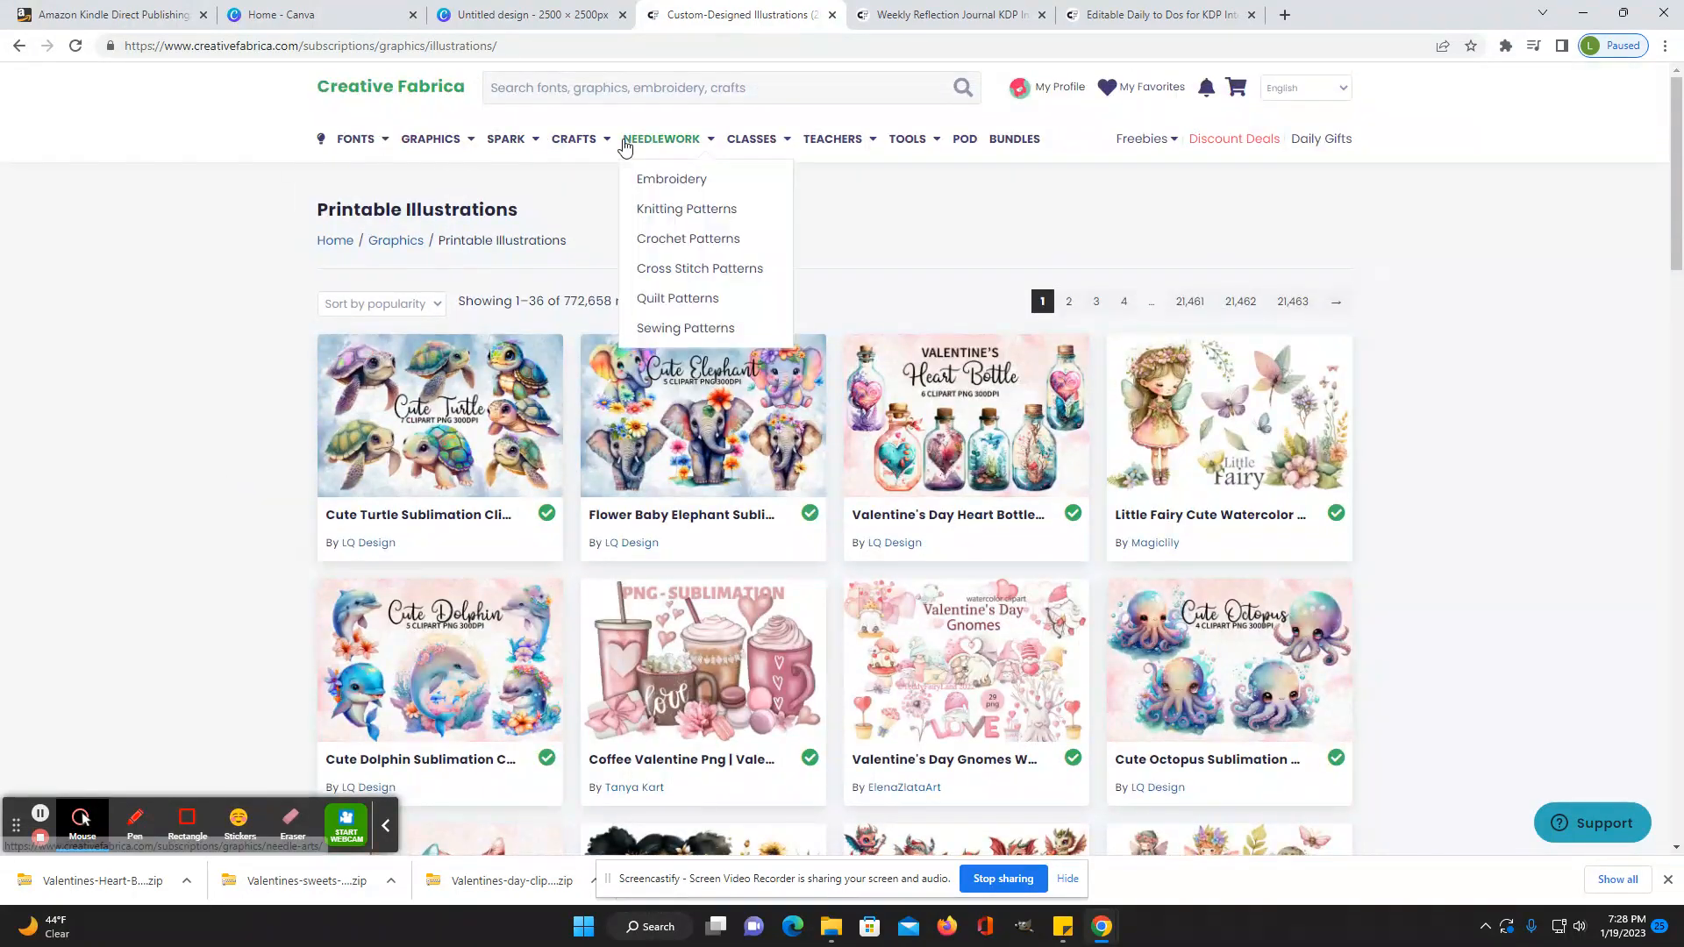
pyautogui.moveTo(746, 157)
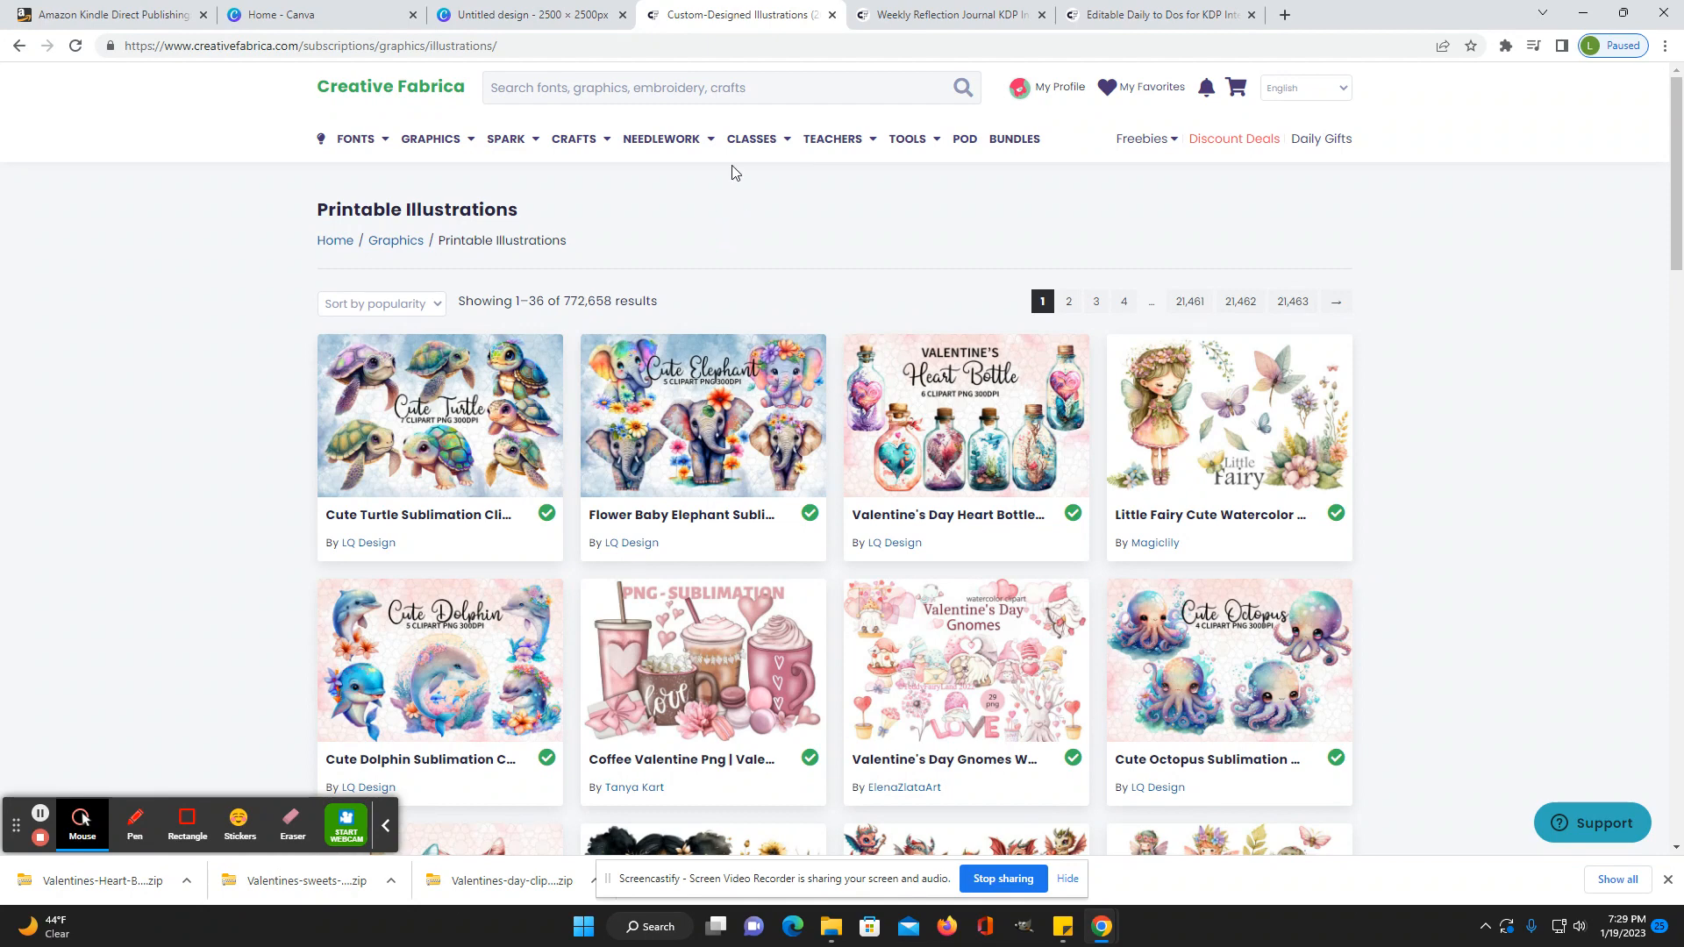
# Step: Search the whole site for "procreate"
pyautogui.click(723, 92)
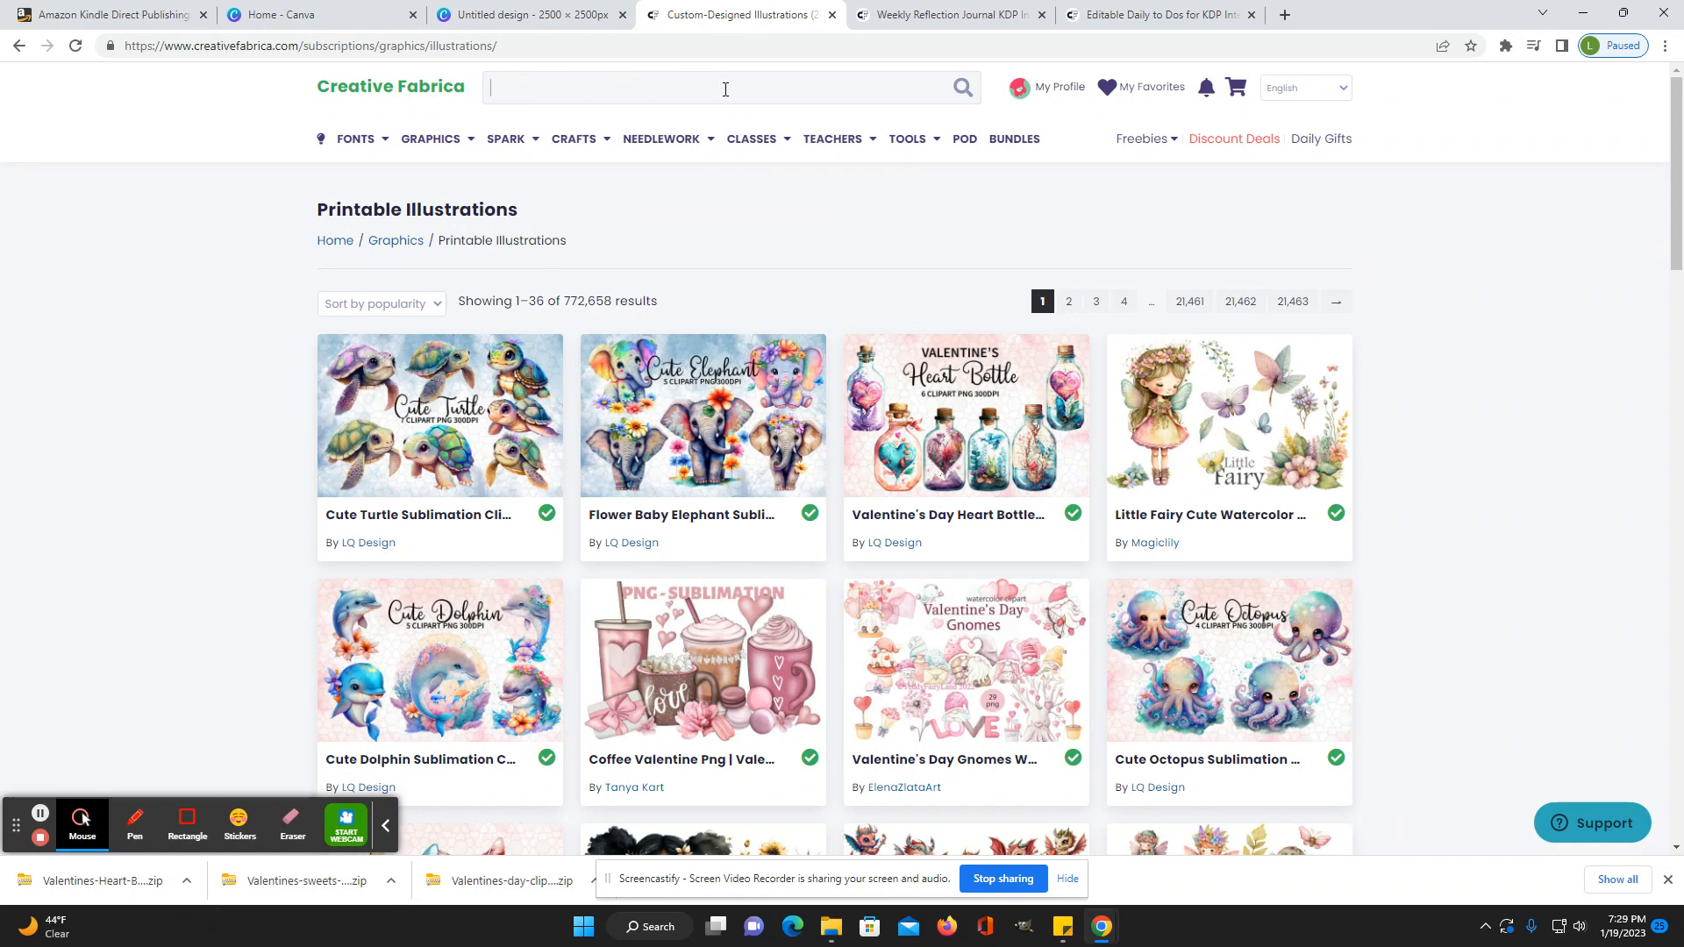
pyautogui.write('procreate')
pyautogui.press('Return')
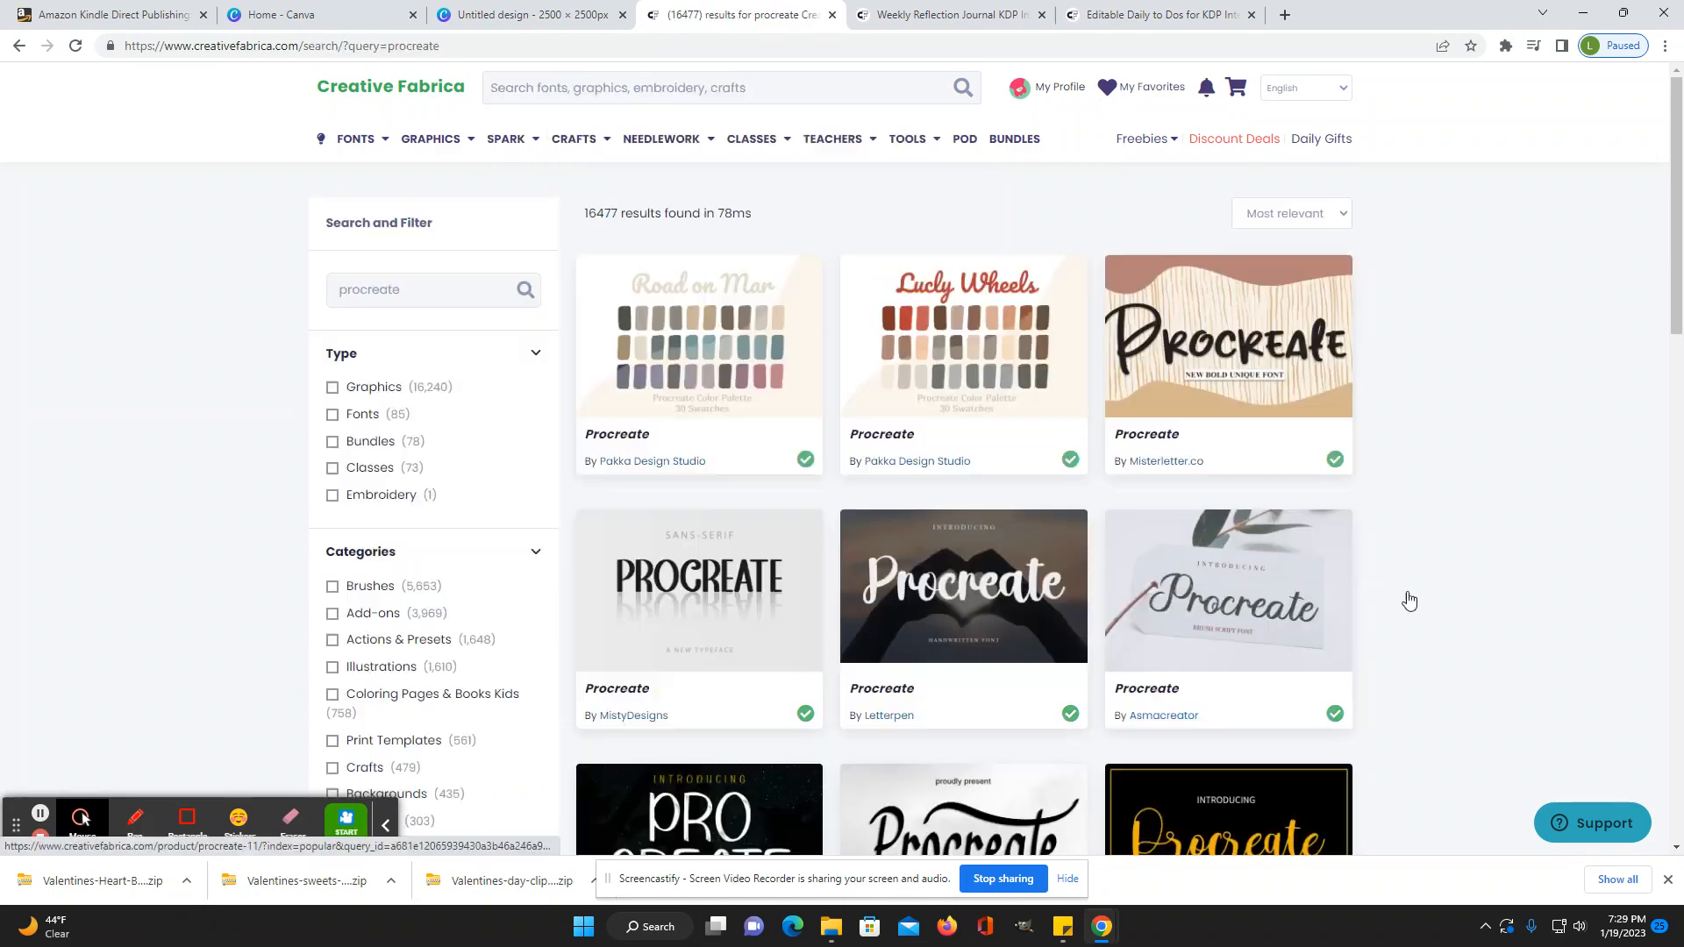
# Step: Examine the procreate search results for classes, brushes, color palettes and fonts
pyautogui.scroll(-5, 1396, 542)
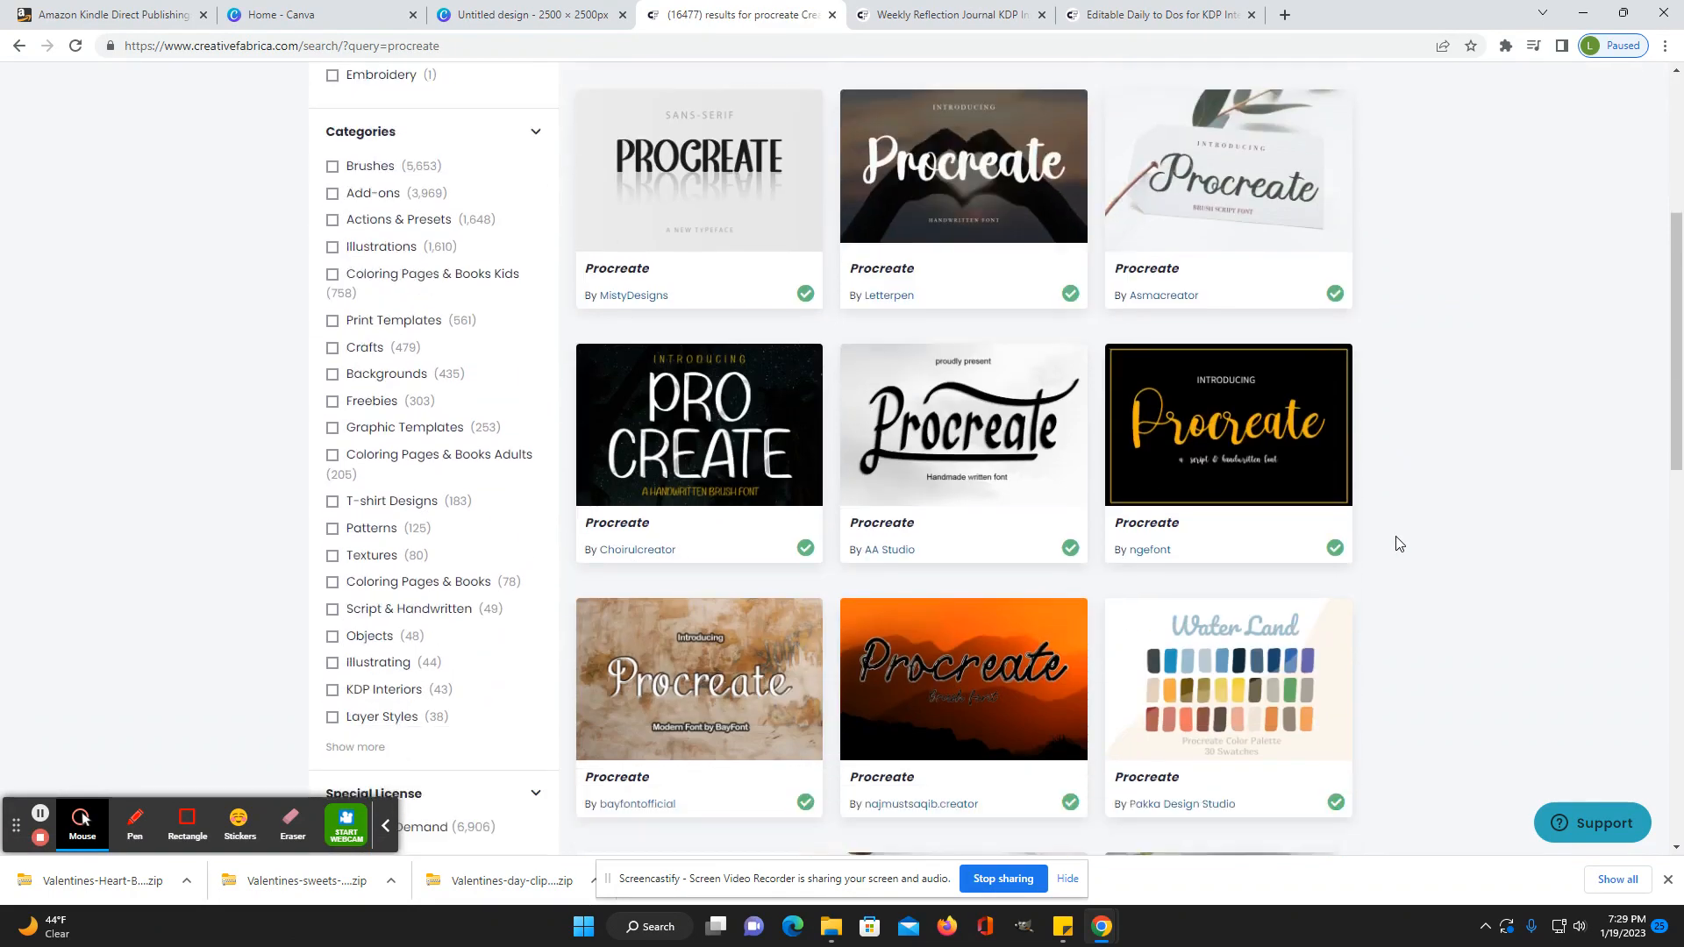
pyautogui.scroll(-5, 1396, 544)
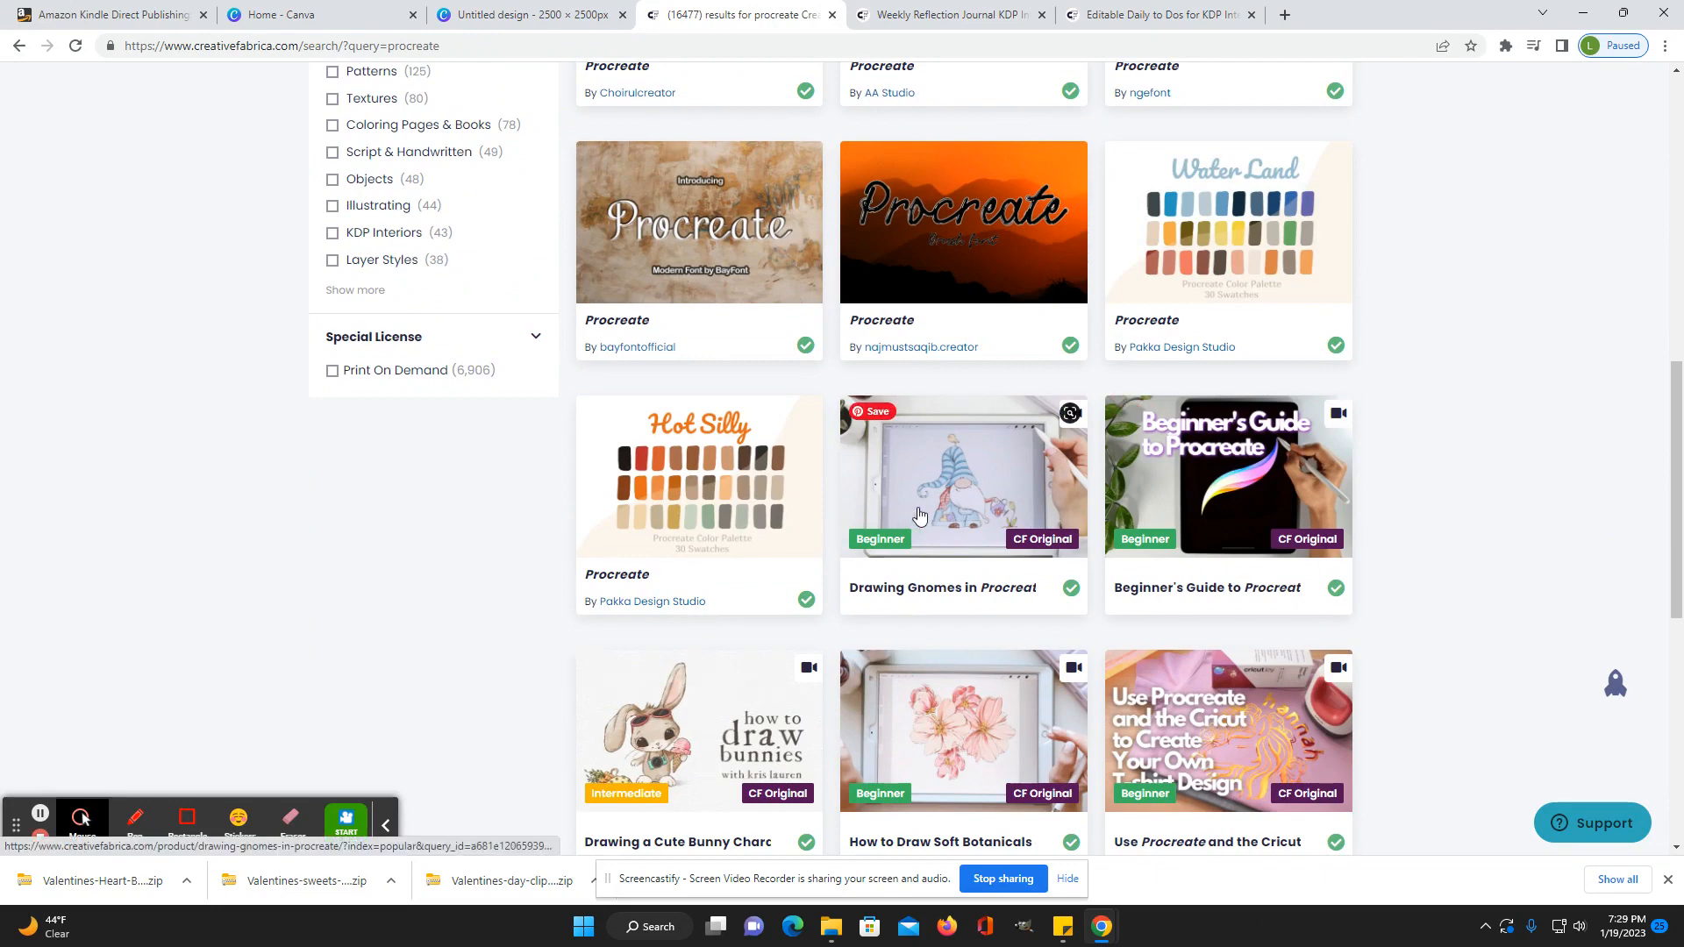
pyautogui.scroll(-2, 965, 553)
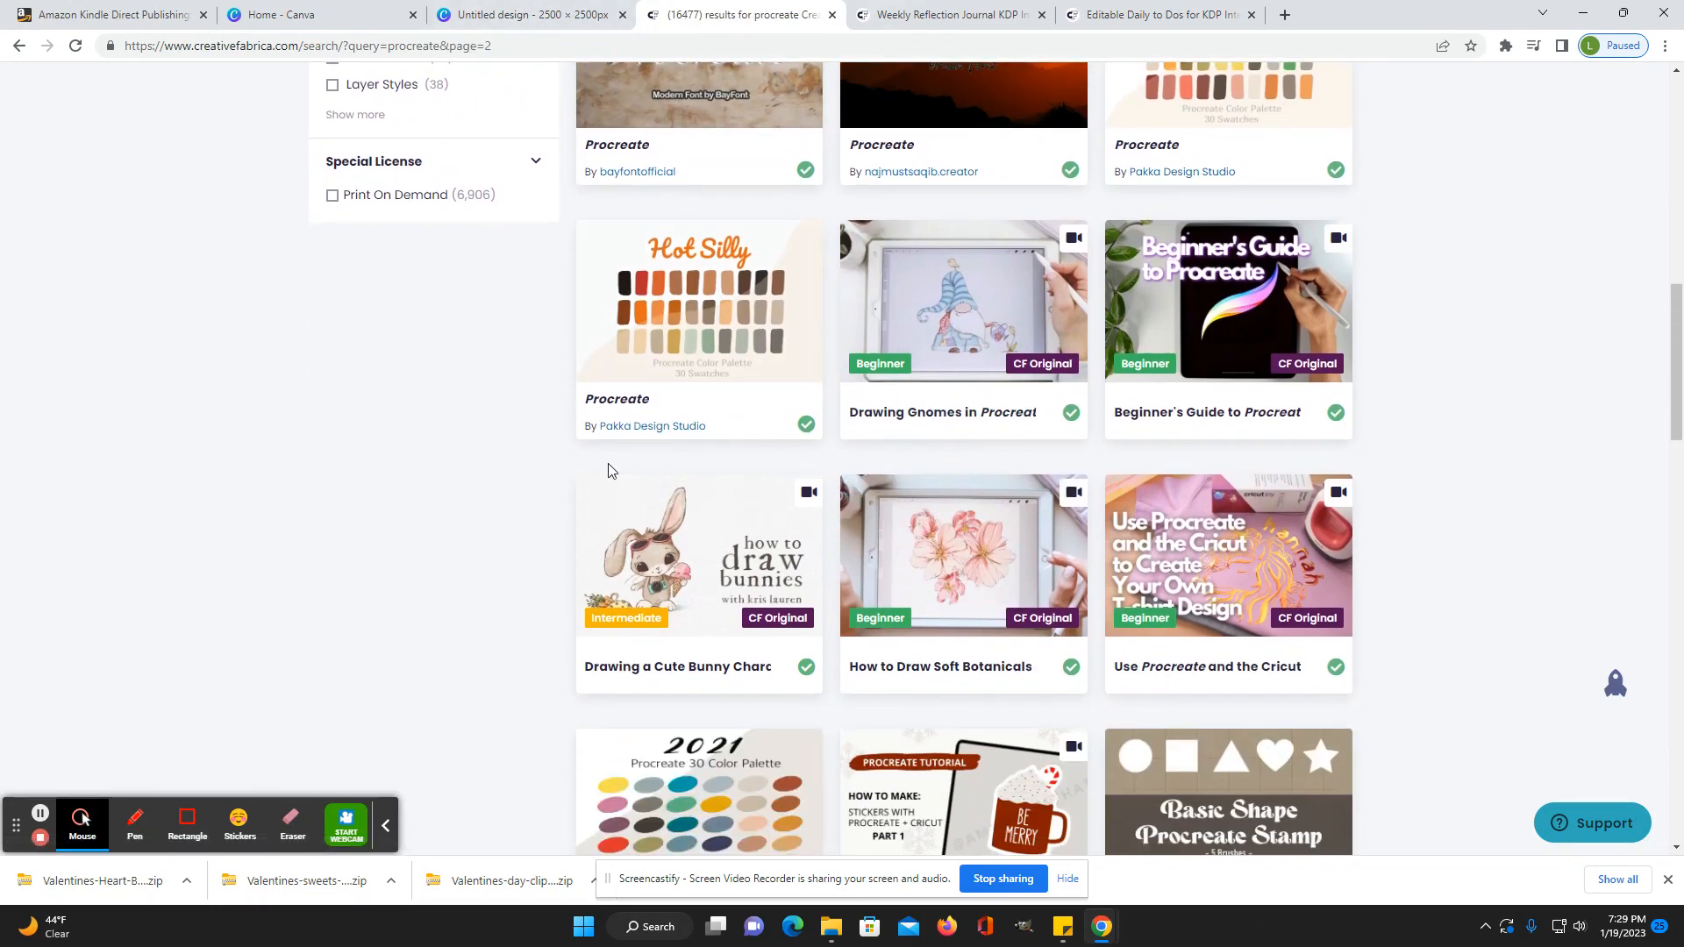
pyautogui.scroll(-1, 438, 537)
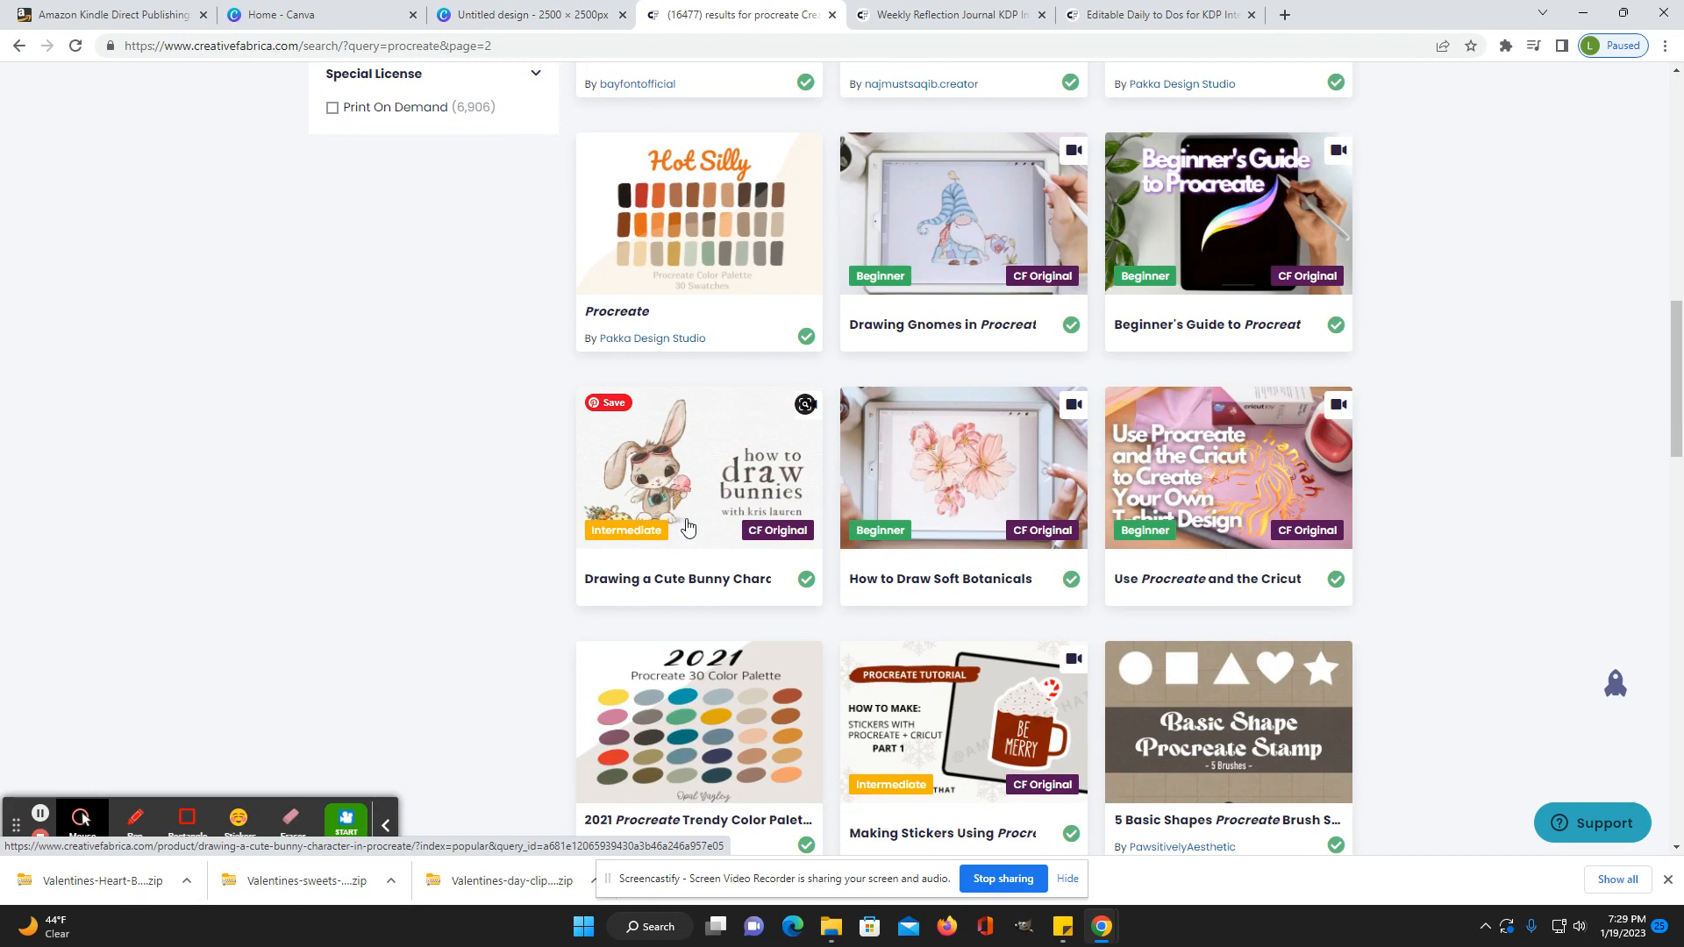
pyautogui.scroll(-1, 685, 526)
pyautogui.scroll(-5, 684, 524)
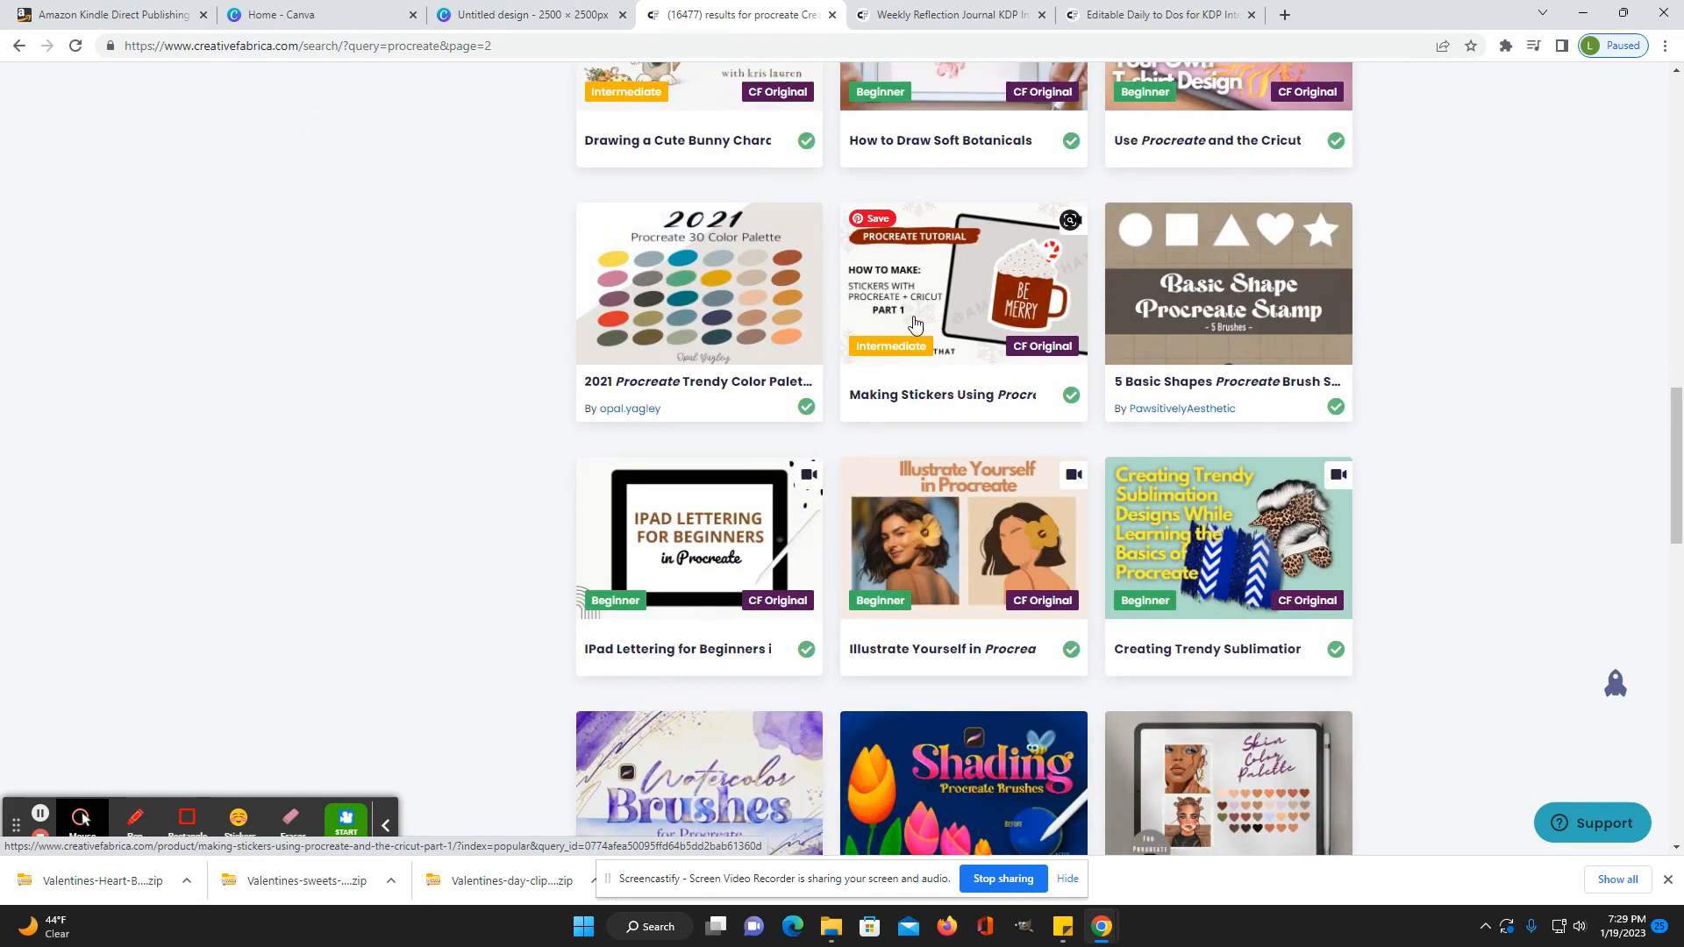
pyautogui.scroll(-3, 913, 368)
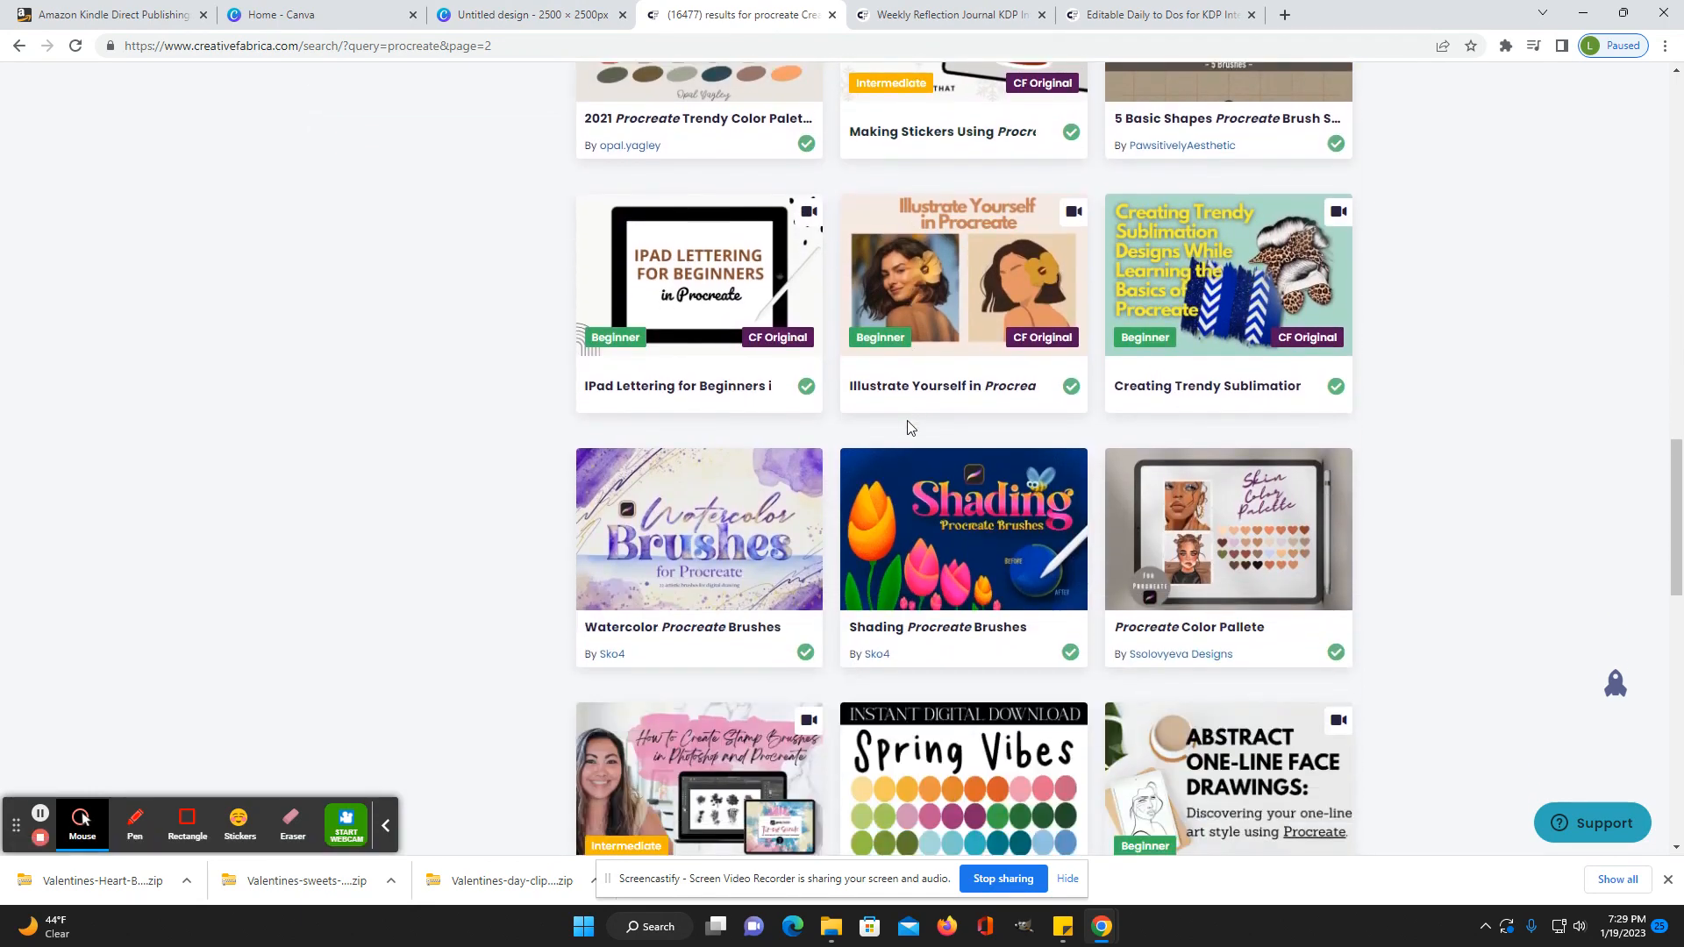
pyautogui.scroll(-1, 906, 430)
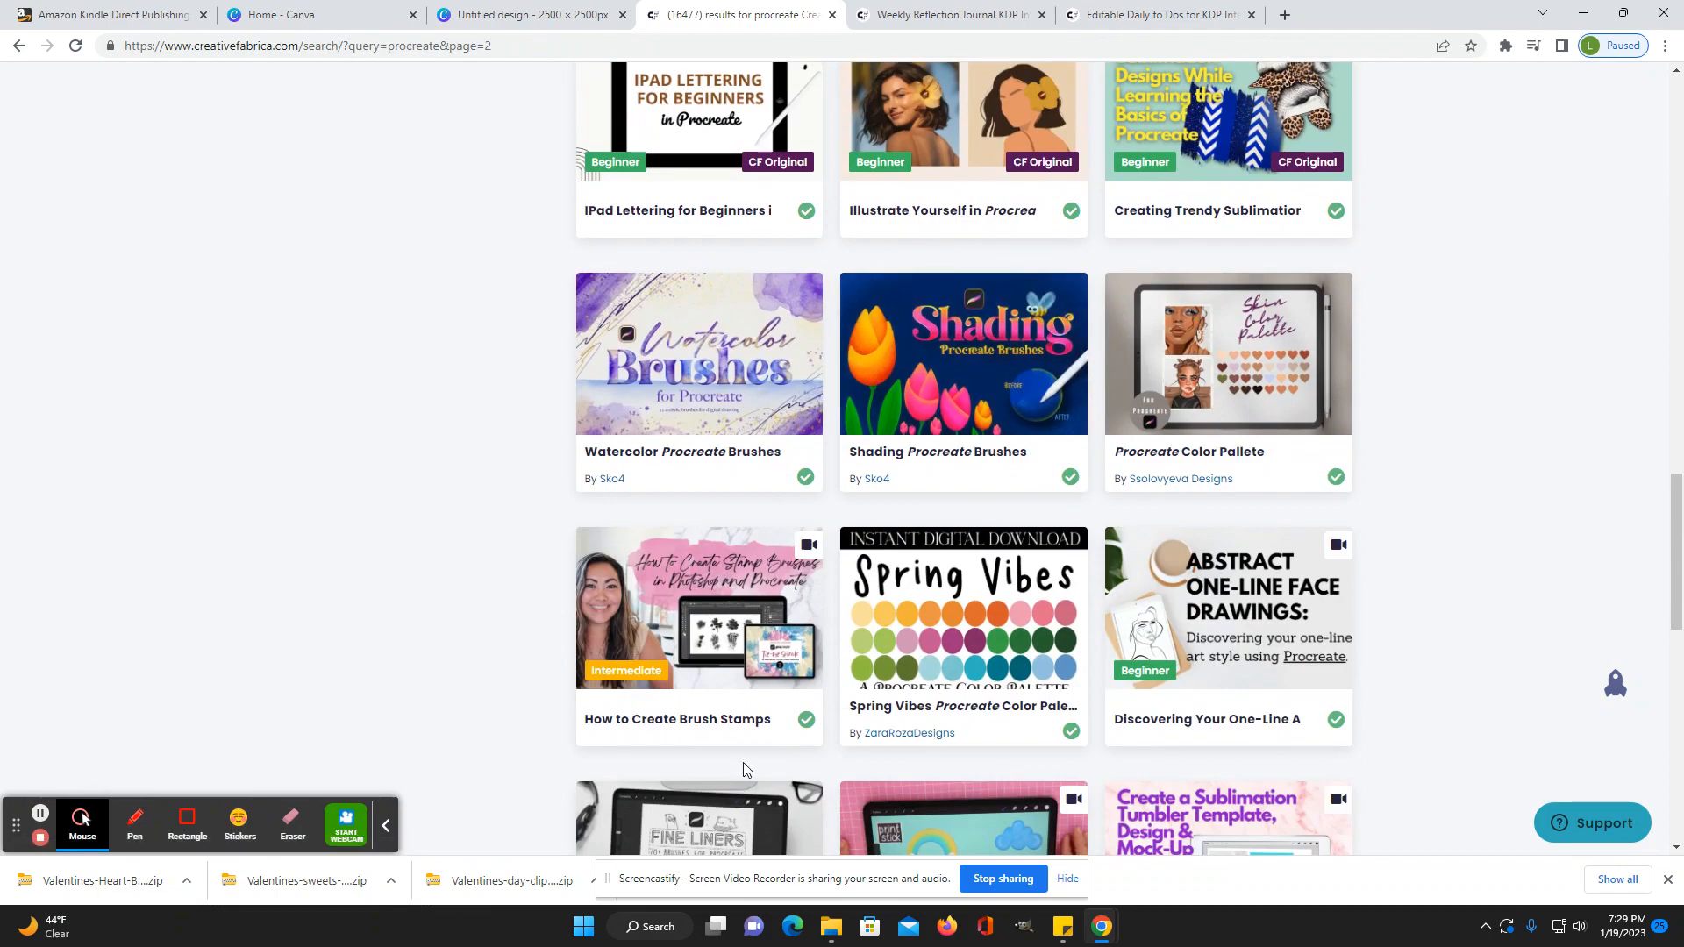
pyautogui.scroll(-3, 744, 770)
pyautogui.scroll(-4, 745, 769)
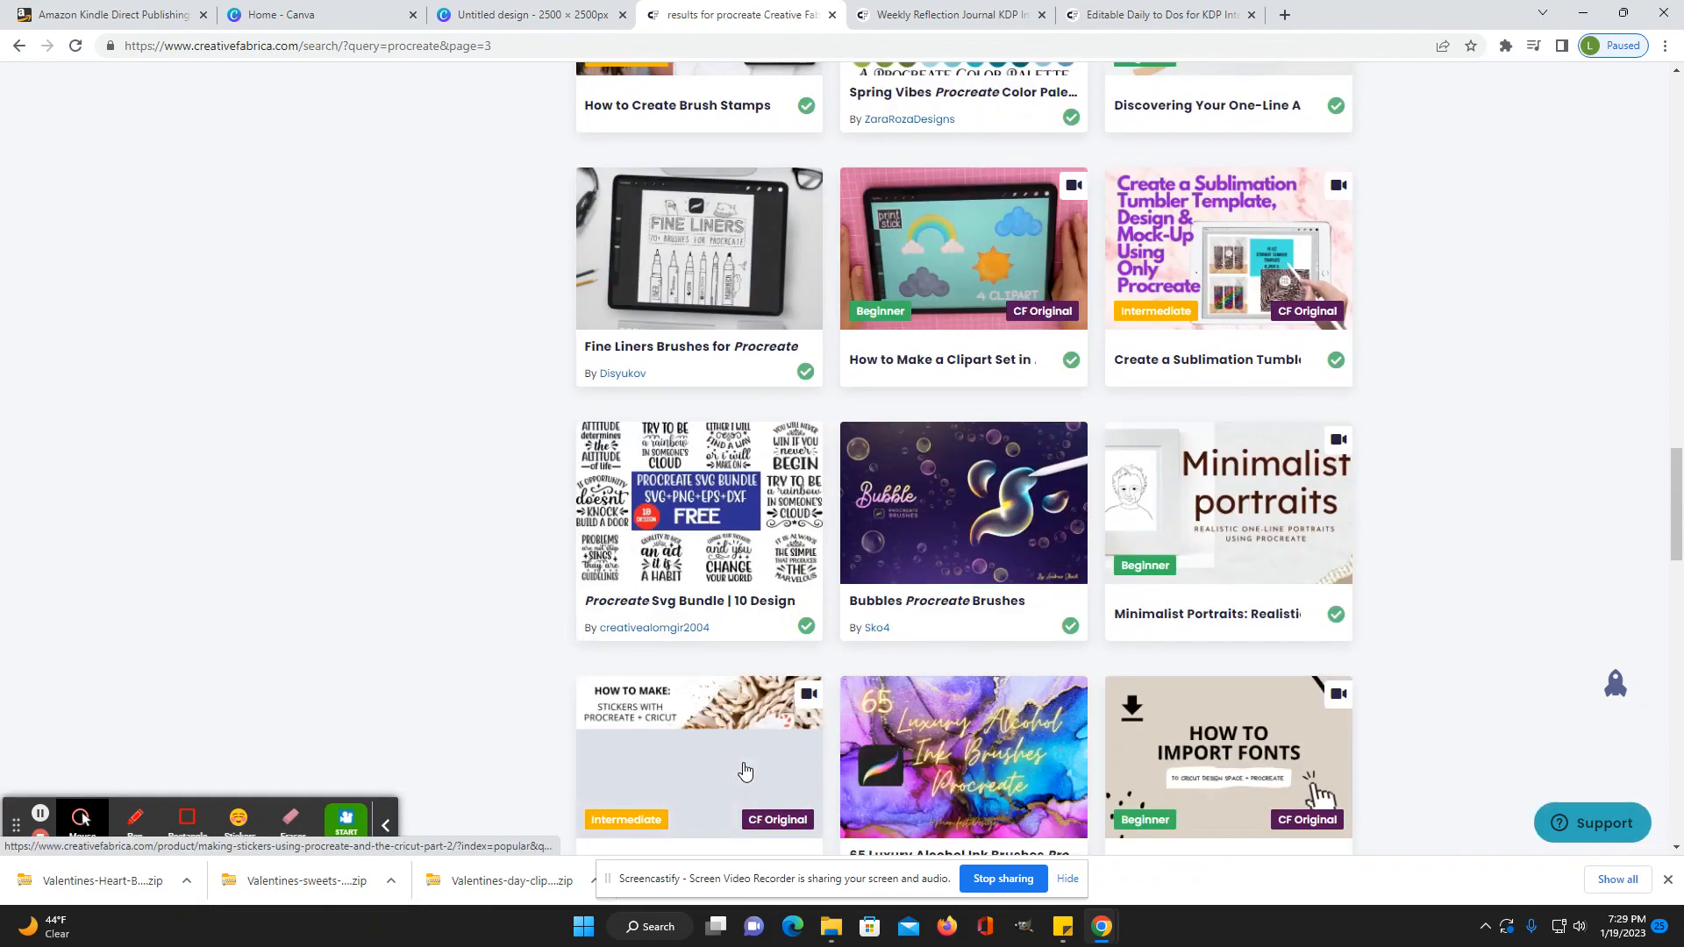
pyautogui.scroll(15, 744, 770)
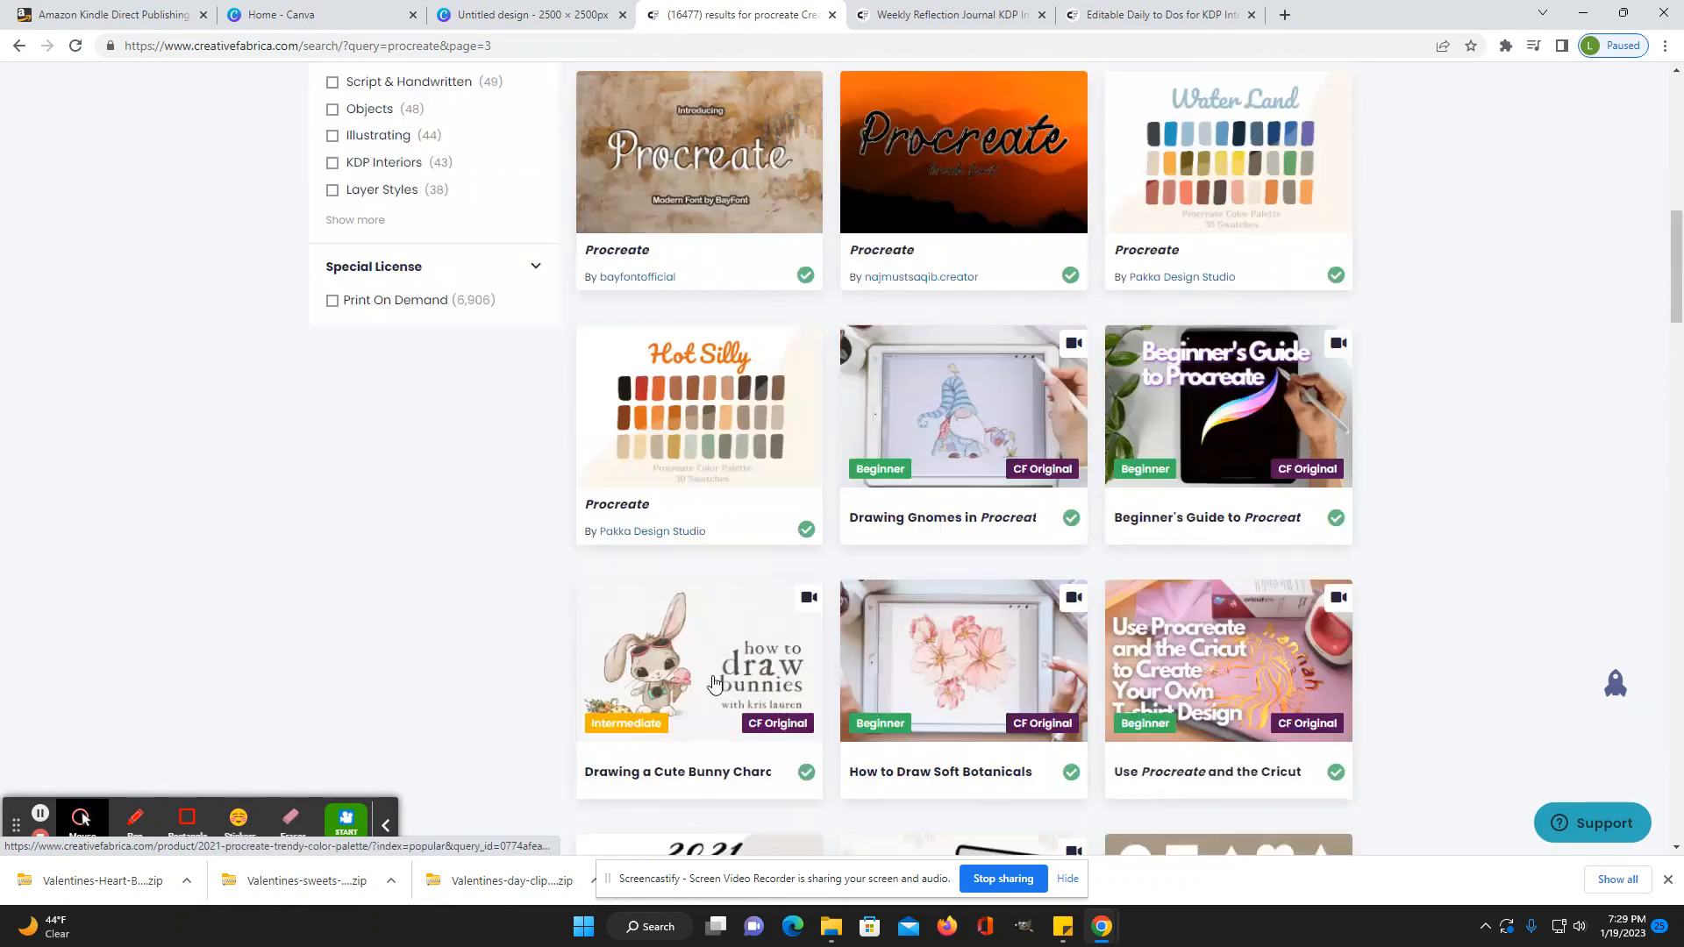
# Step: Switch to the blank 2500 × 2500 px Canva design and look through the clipart in the Valentine's Day project folder
pyautogui.scroll(5, 244, 319)
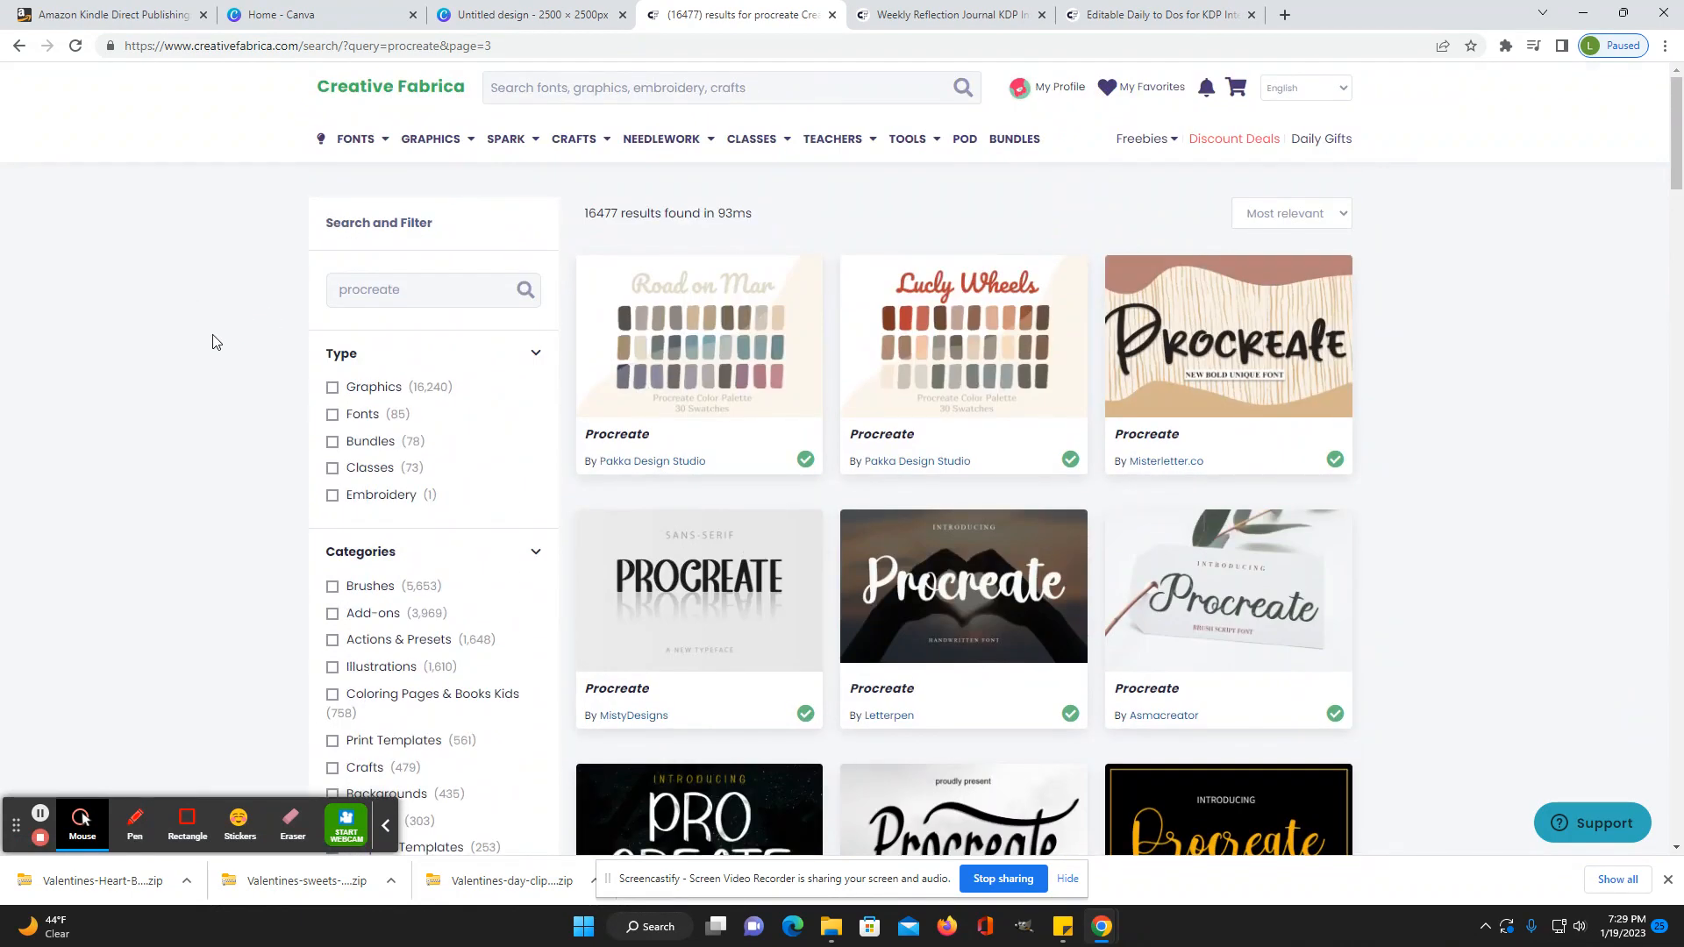
pyautogui.click(496, 8)
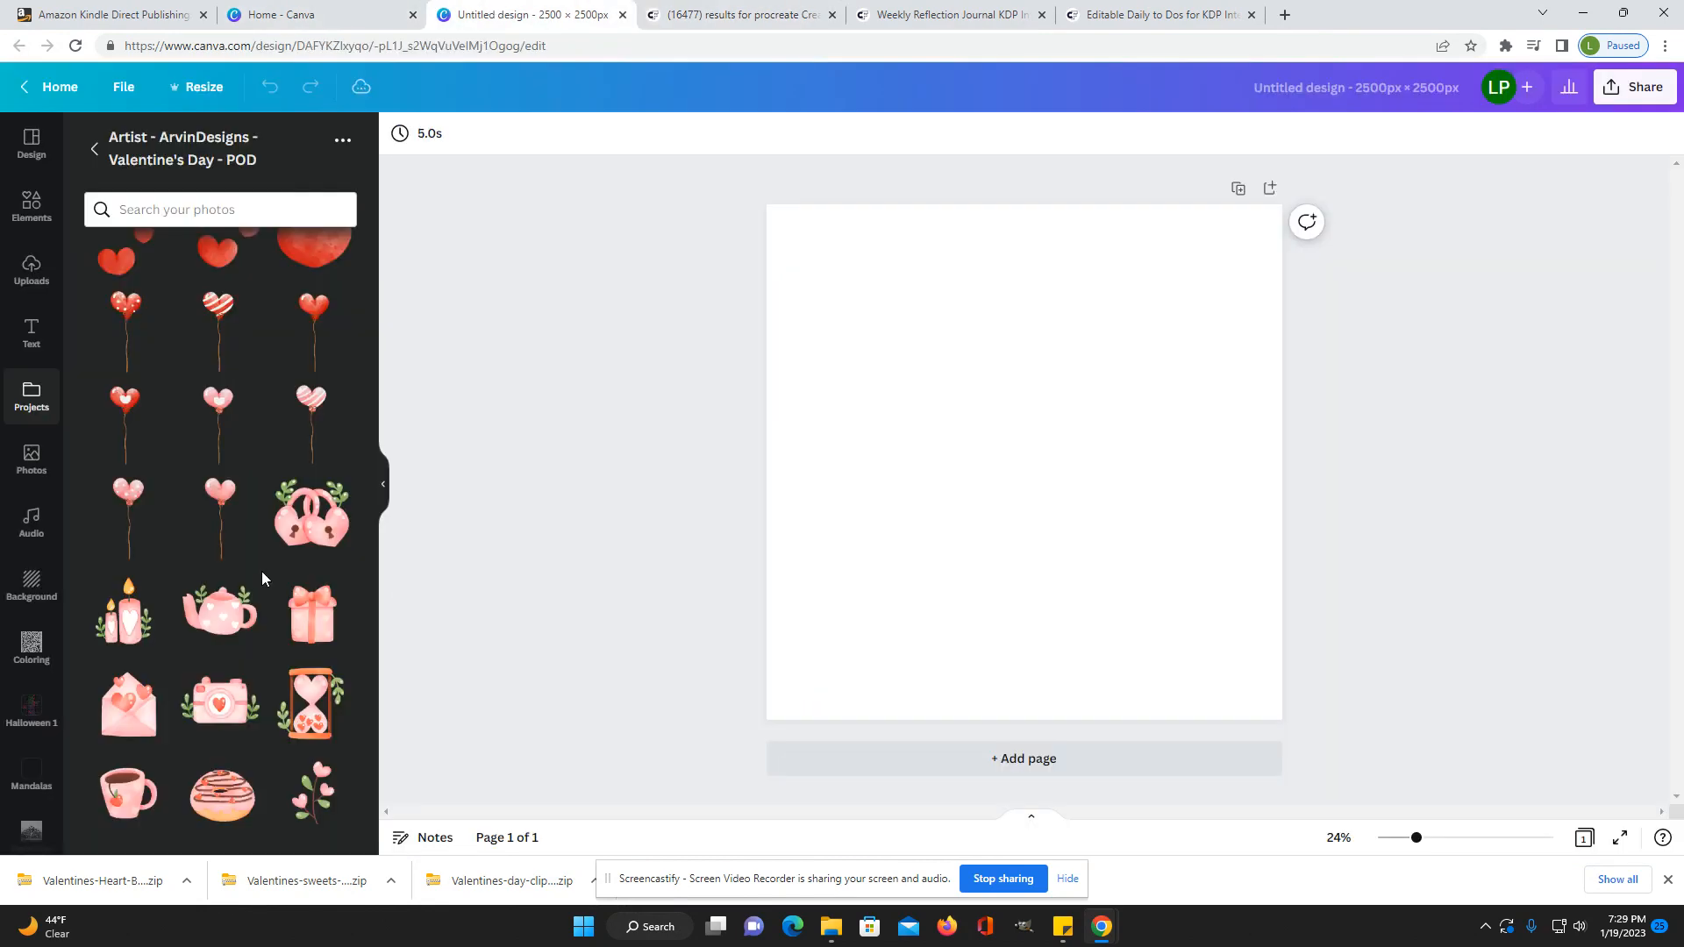
pyautogui.scroll(1, 267, 573)
pyautogui.scroll(-1, 263, 579)
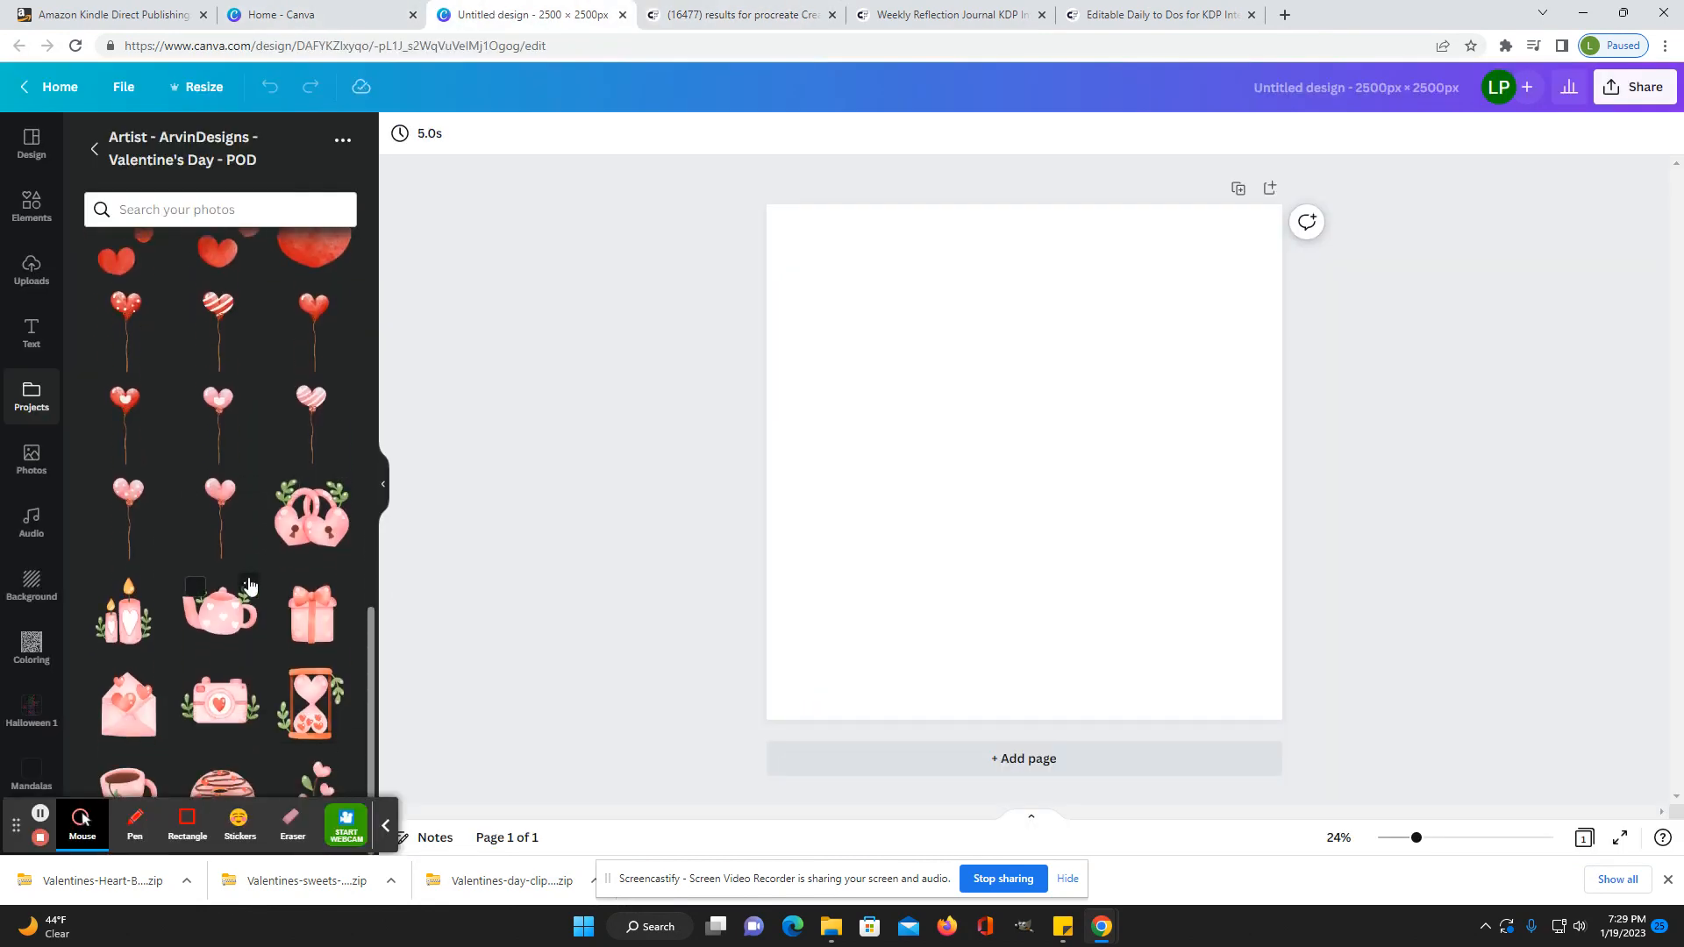
pyautogui.scroll(2, 248, 586)
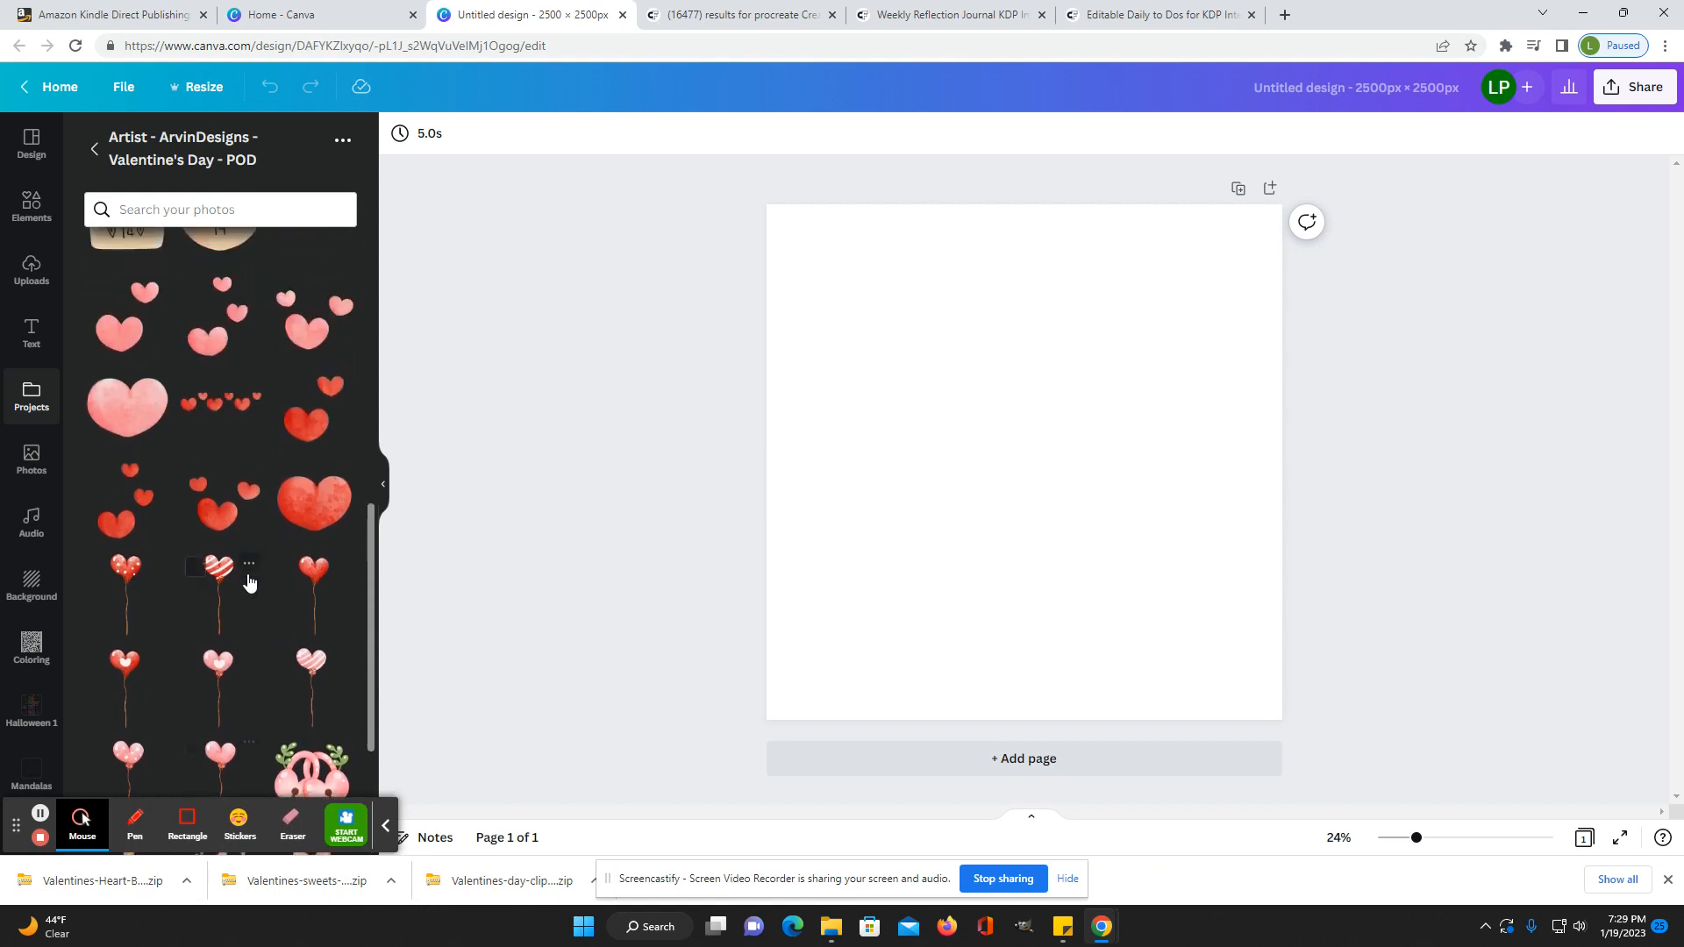
pyautogui.scroll(-2, 248, 586)
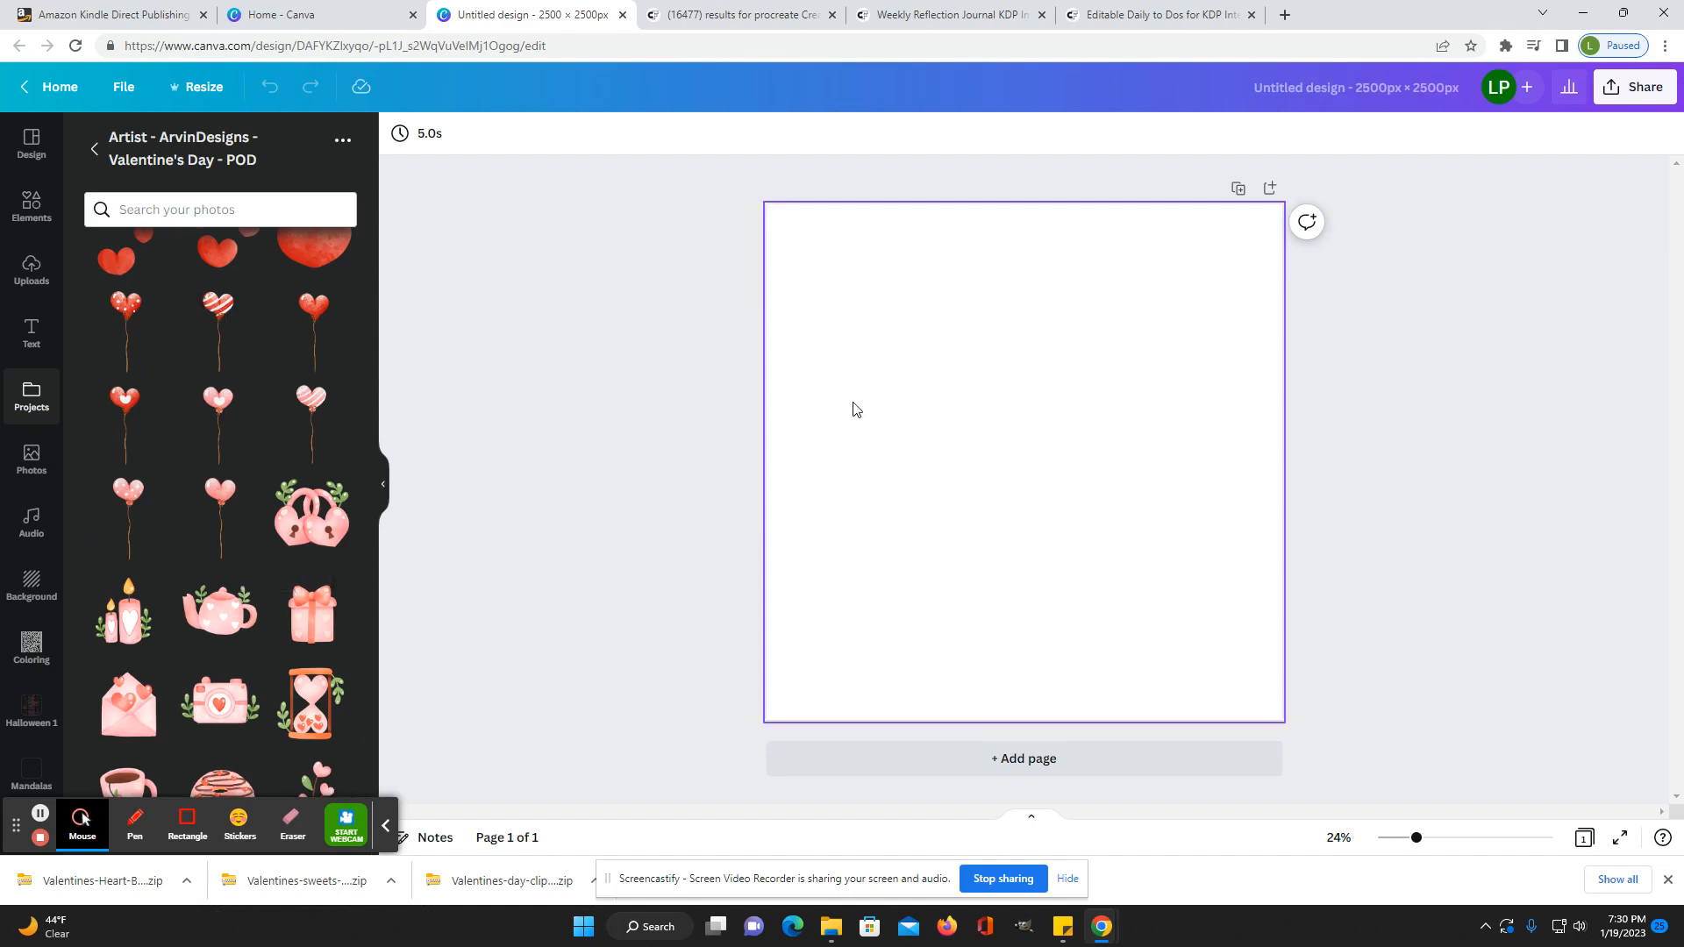
pyautogui.scroll(-10, 270, 584)
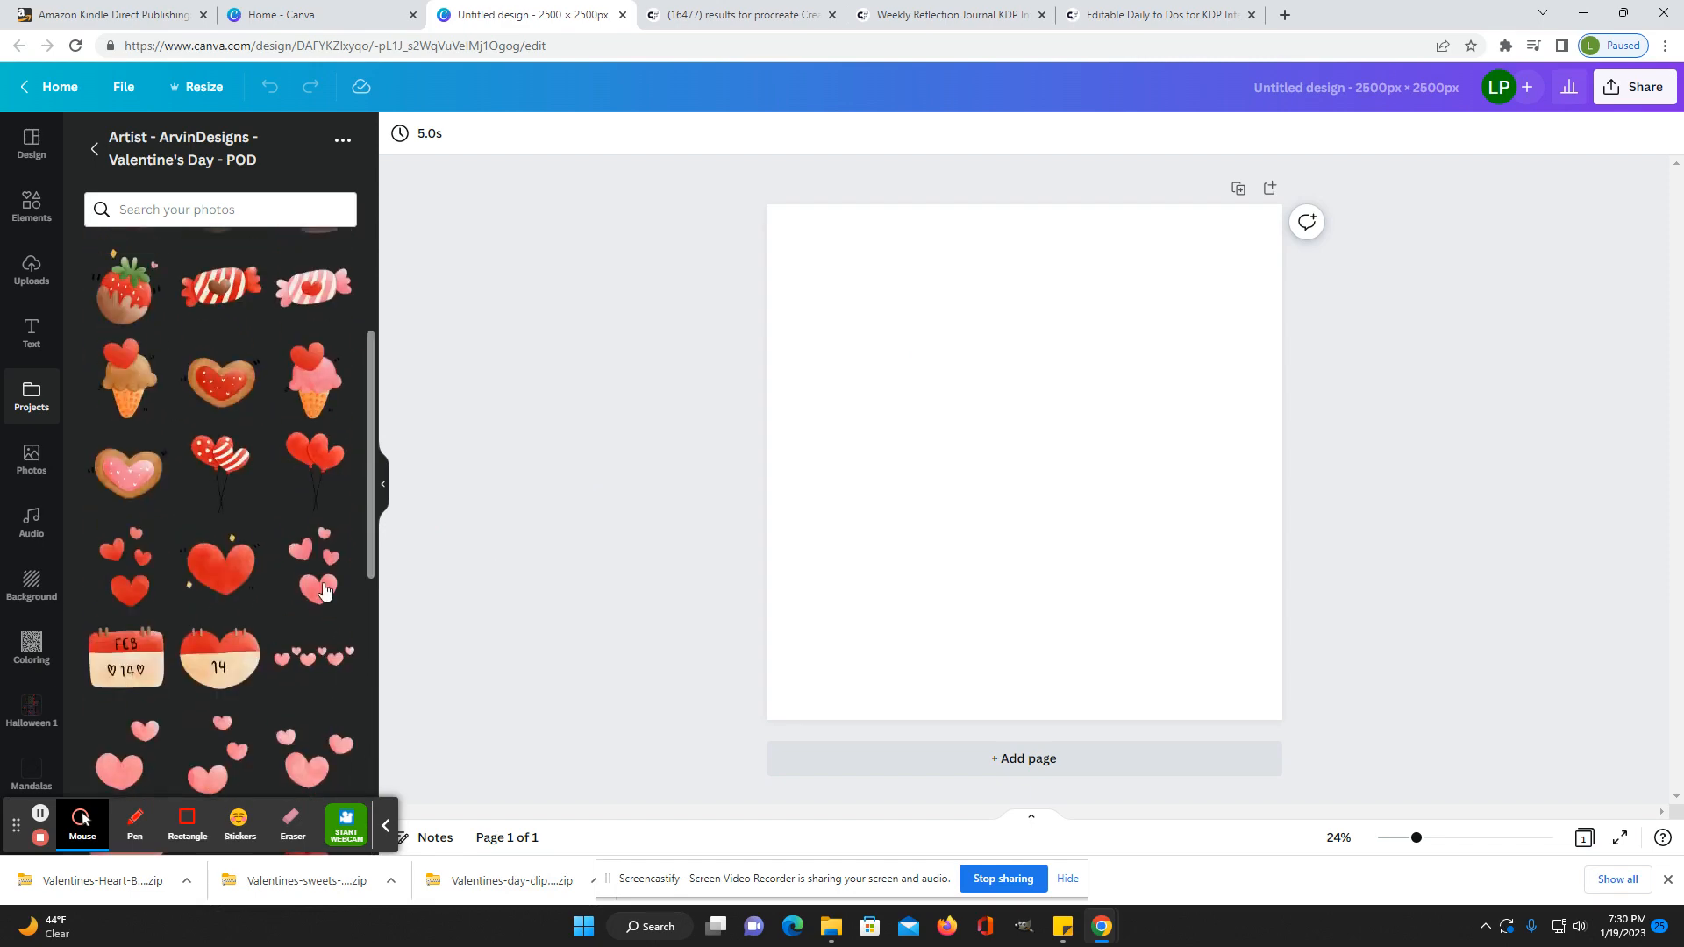
pyautogui.scroll(3, 258, 577)
pyautogui.scroll(-3, 257, 578)
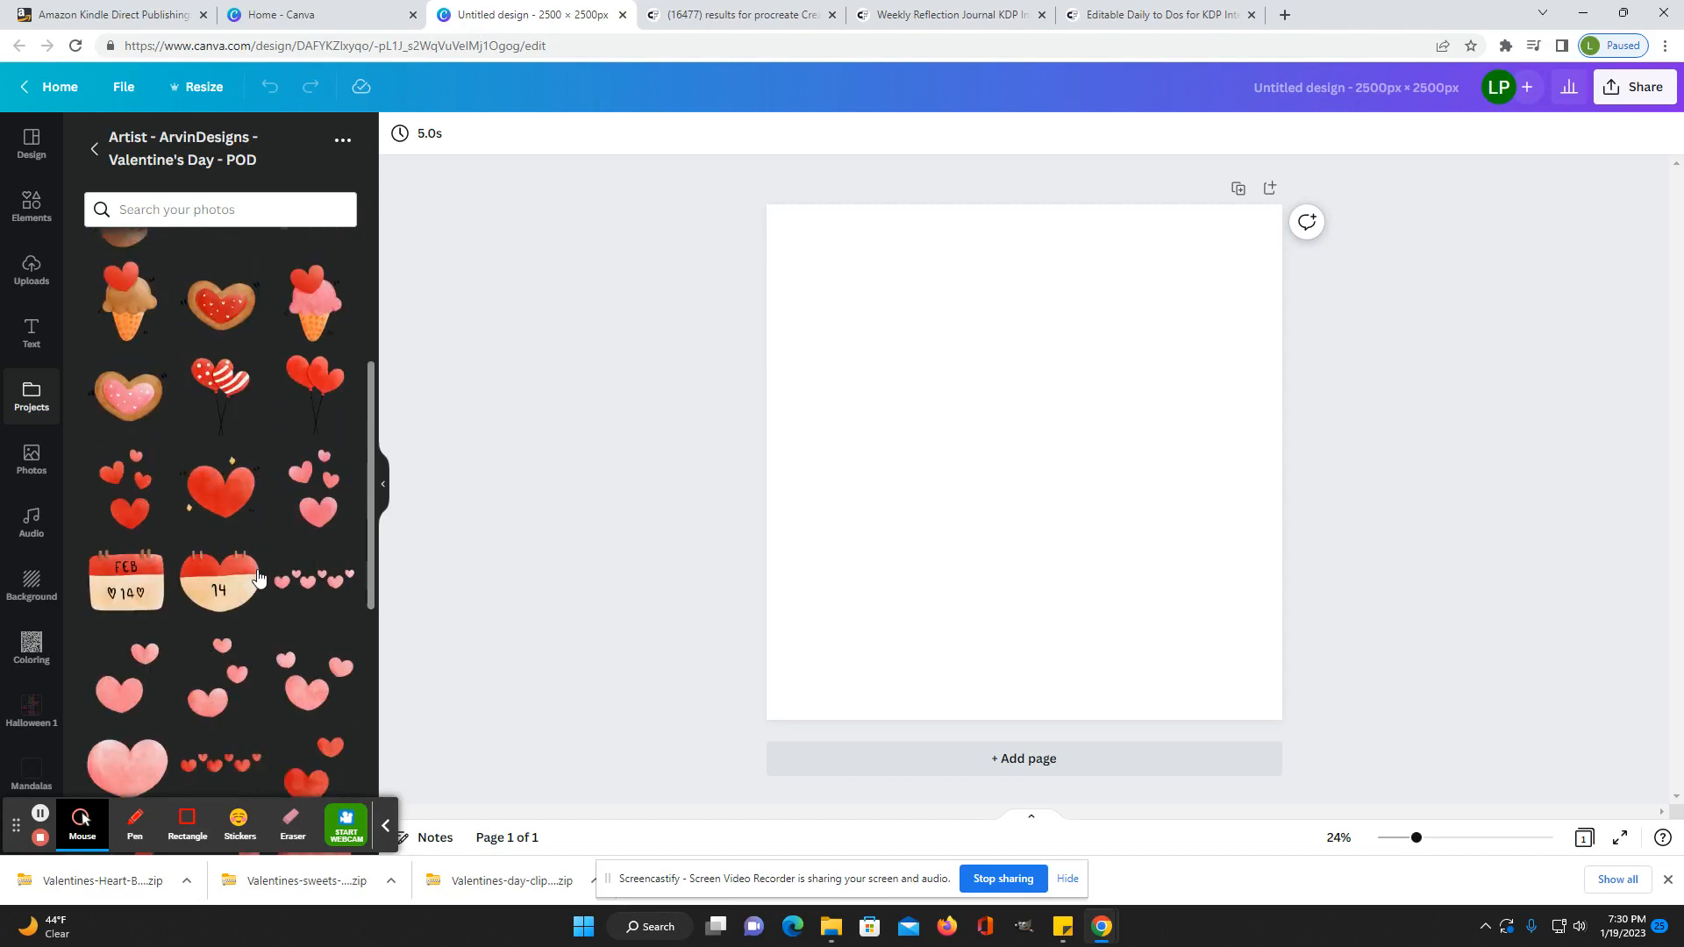
pyautogui.scroll(-4, 255, 583)
pyautogui.scroll(-2, 254, 586)
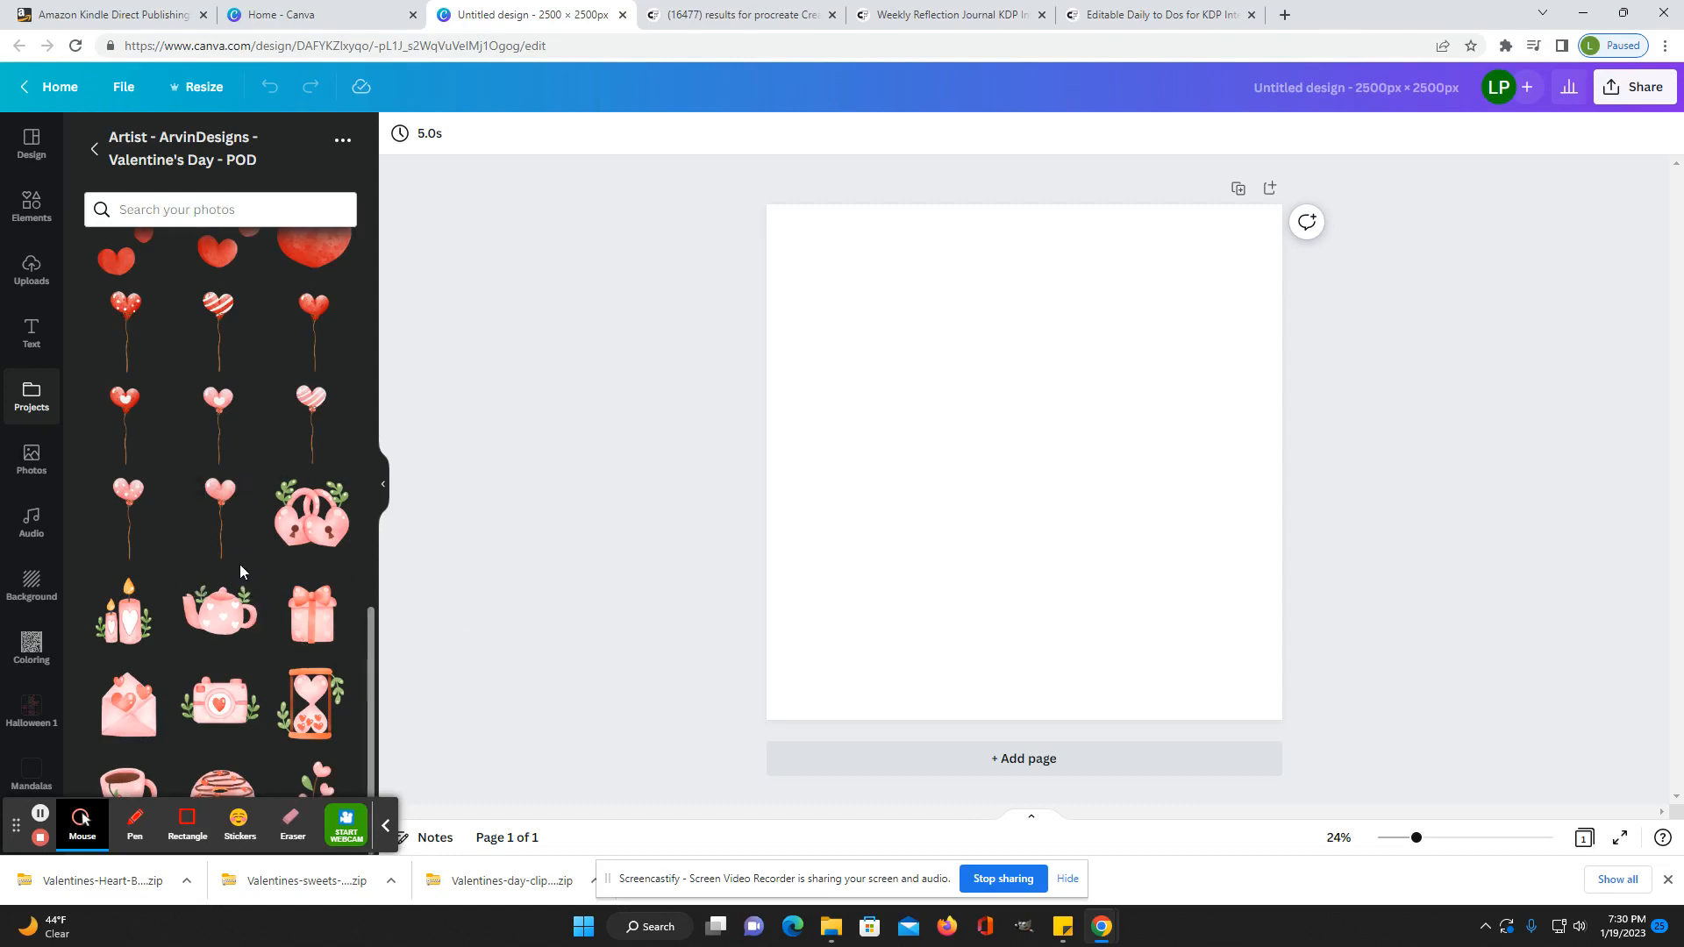
# Step: Add the pink candles clipart to the page, shrink it and place it in the lower-left area
pyautogui.click(123, 614)
pyautogui.moveTo(1164, 316); pyautogui.dragTo(1005, 477)
pyautogui.moveTo(915, 564); pyautogui.dragTo(931, 602)
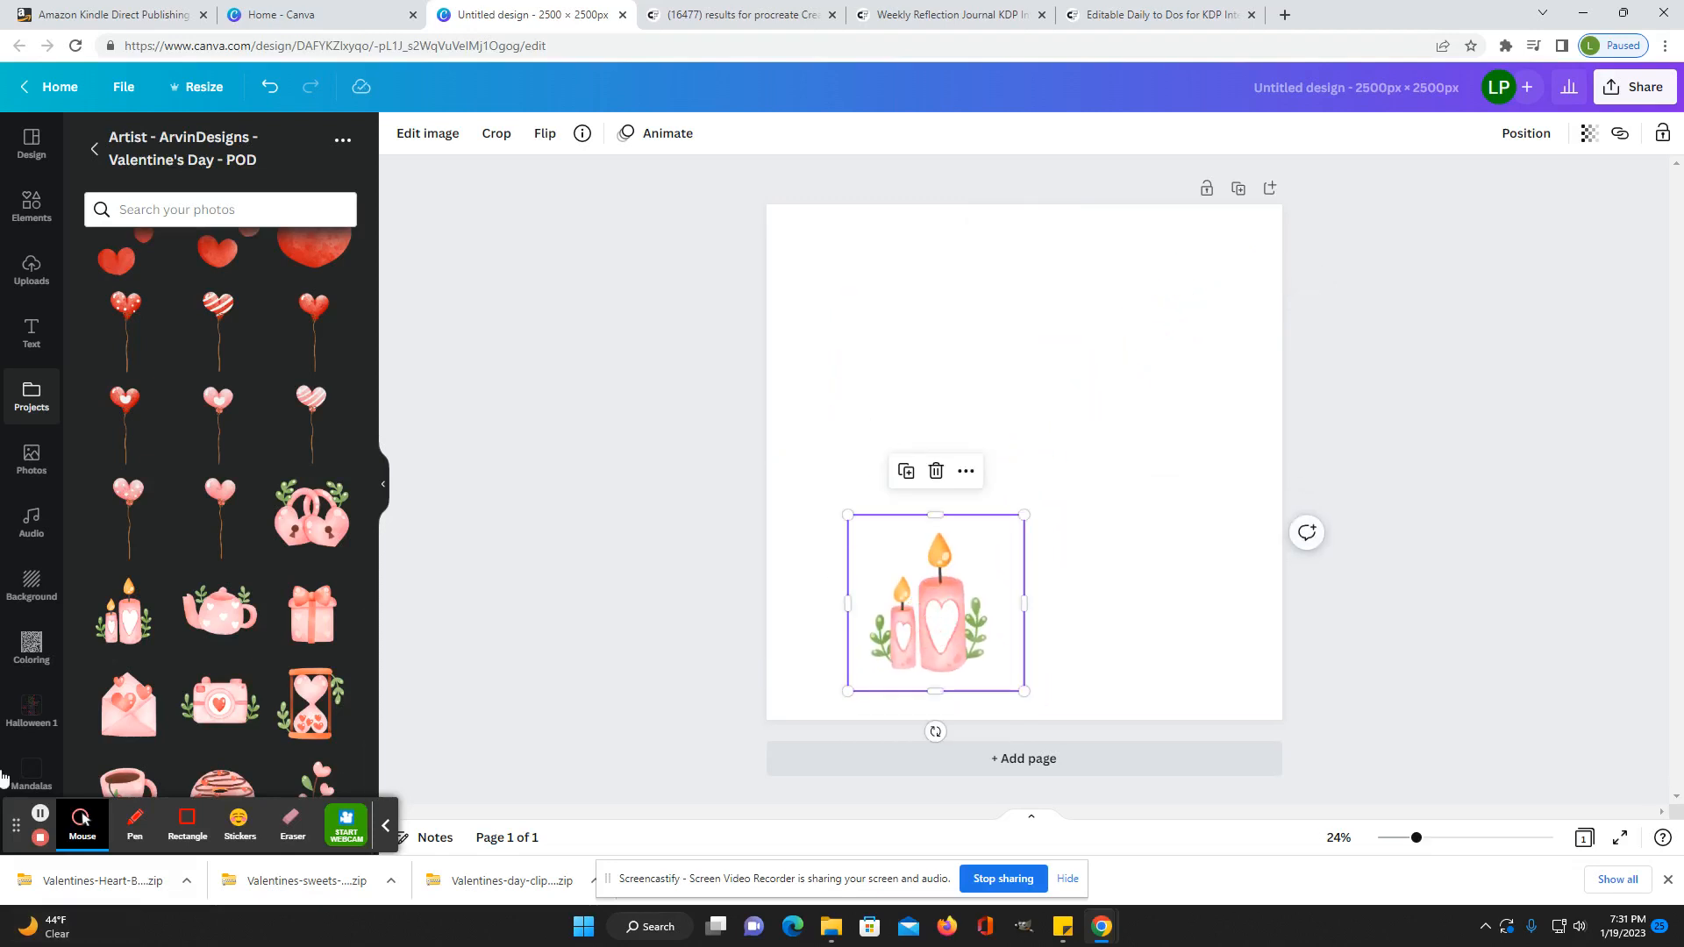
# Step: Add the heart padlocks, shrunk into the page's upper-right corner, and move the candles into the lower-left corner
pyautogui.click(297, 515)
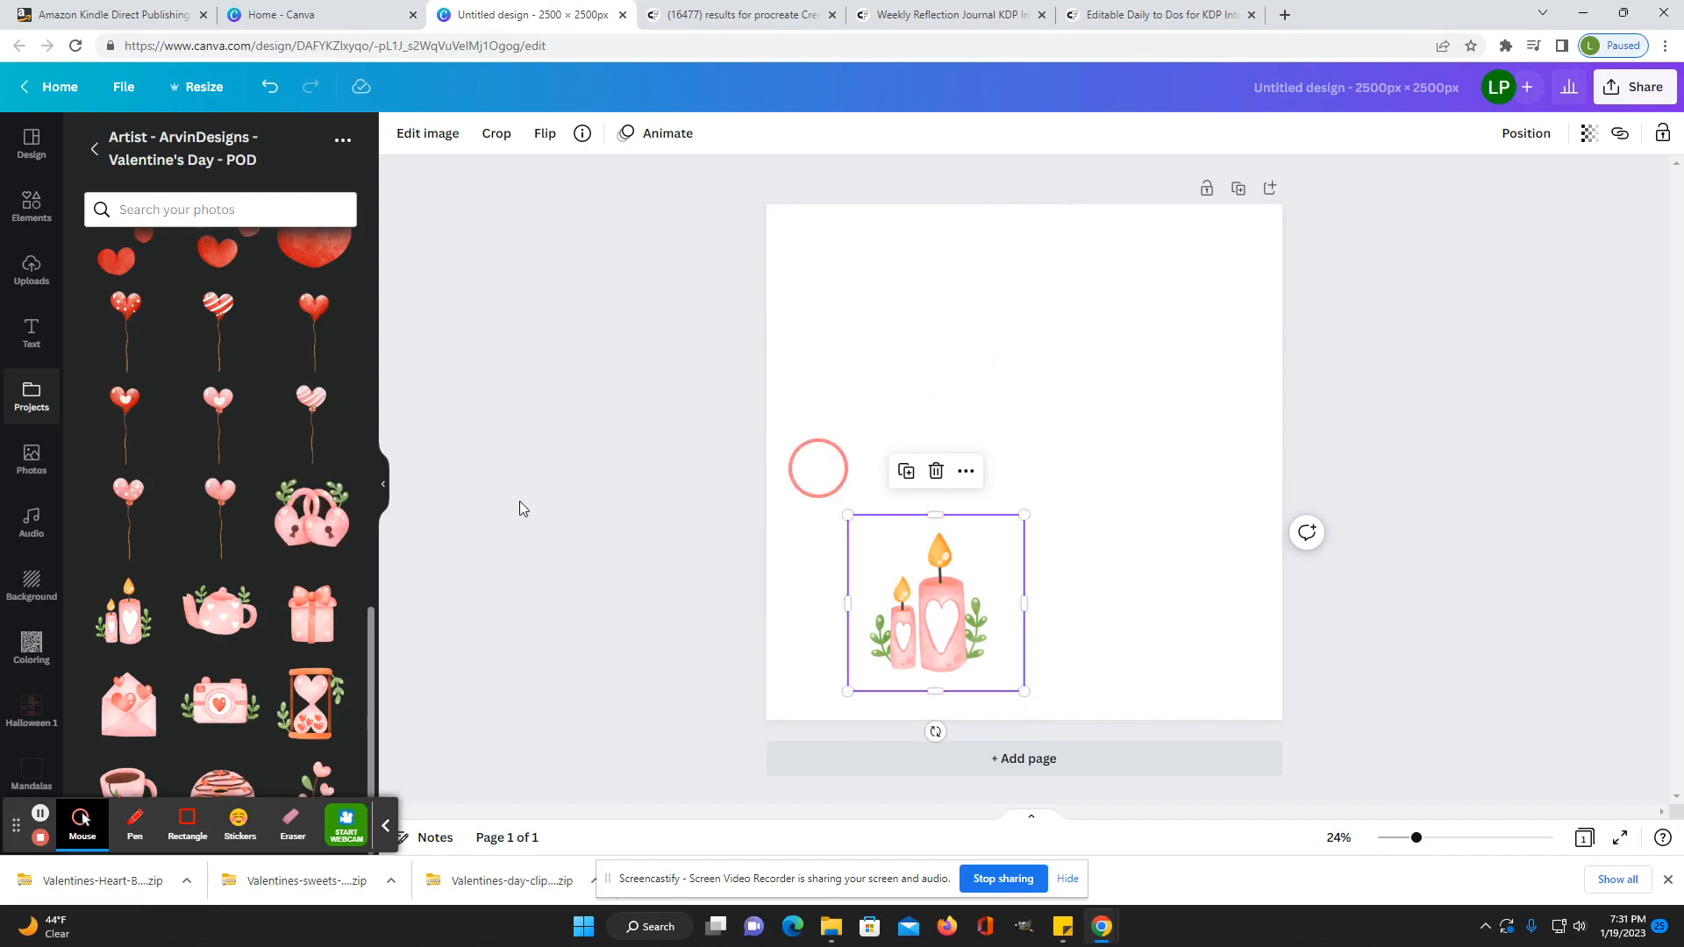
pyautogui.click(296, 526)
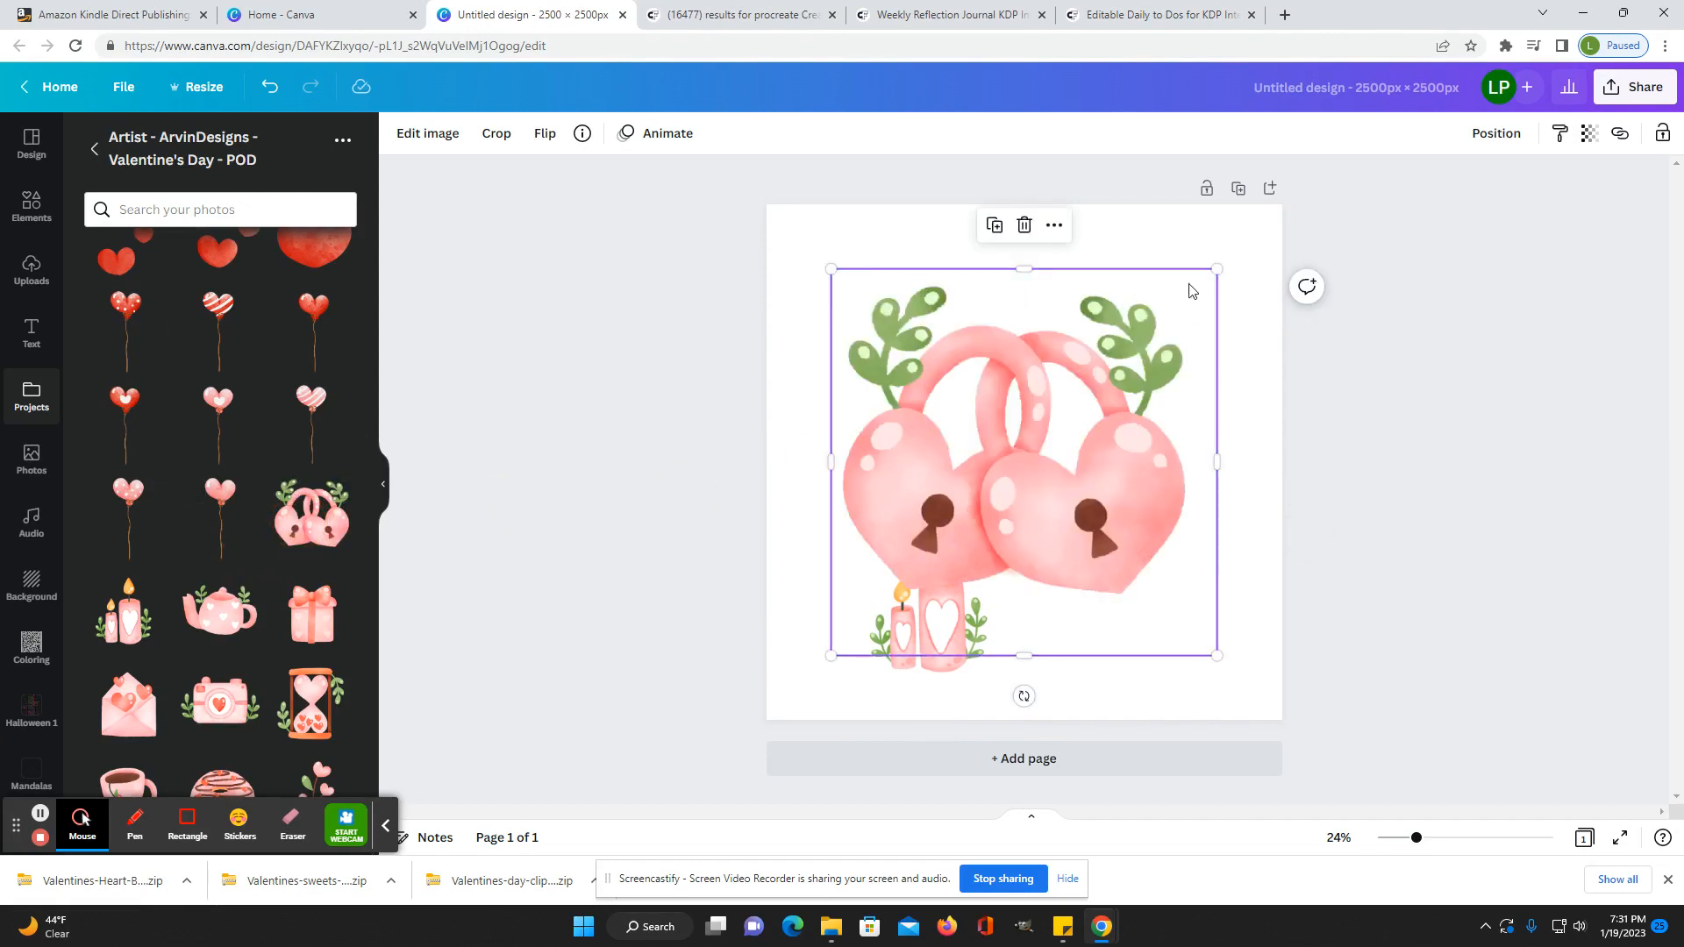
pyautogui.moveTo(1216, 269); pyautogui.dragTo(1264, 259)
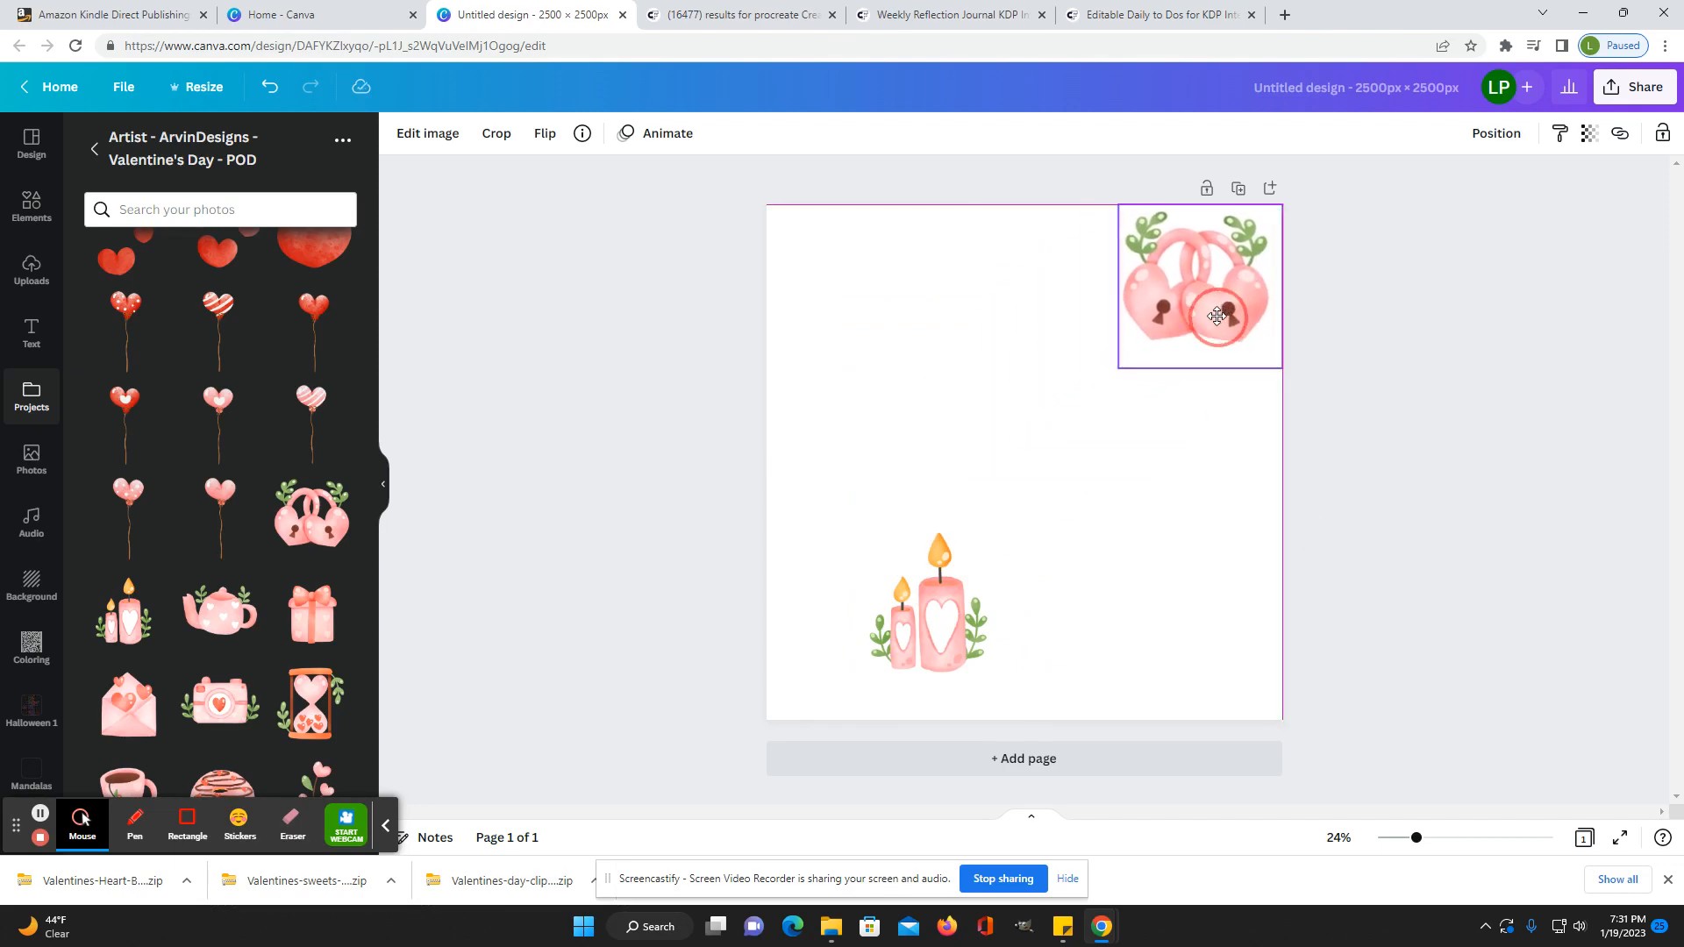
pyautogui.moveTo(940, 609); pyautogui.dragTo(858, 637)
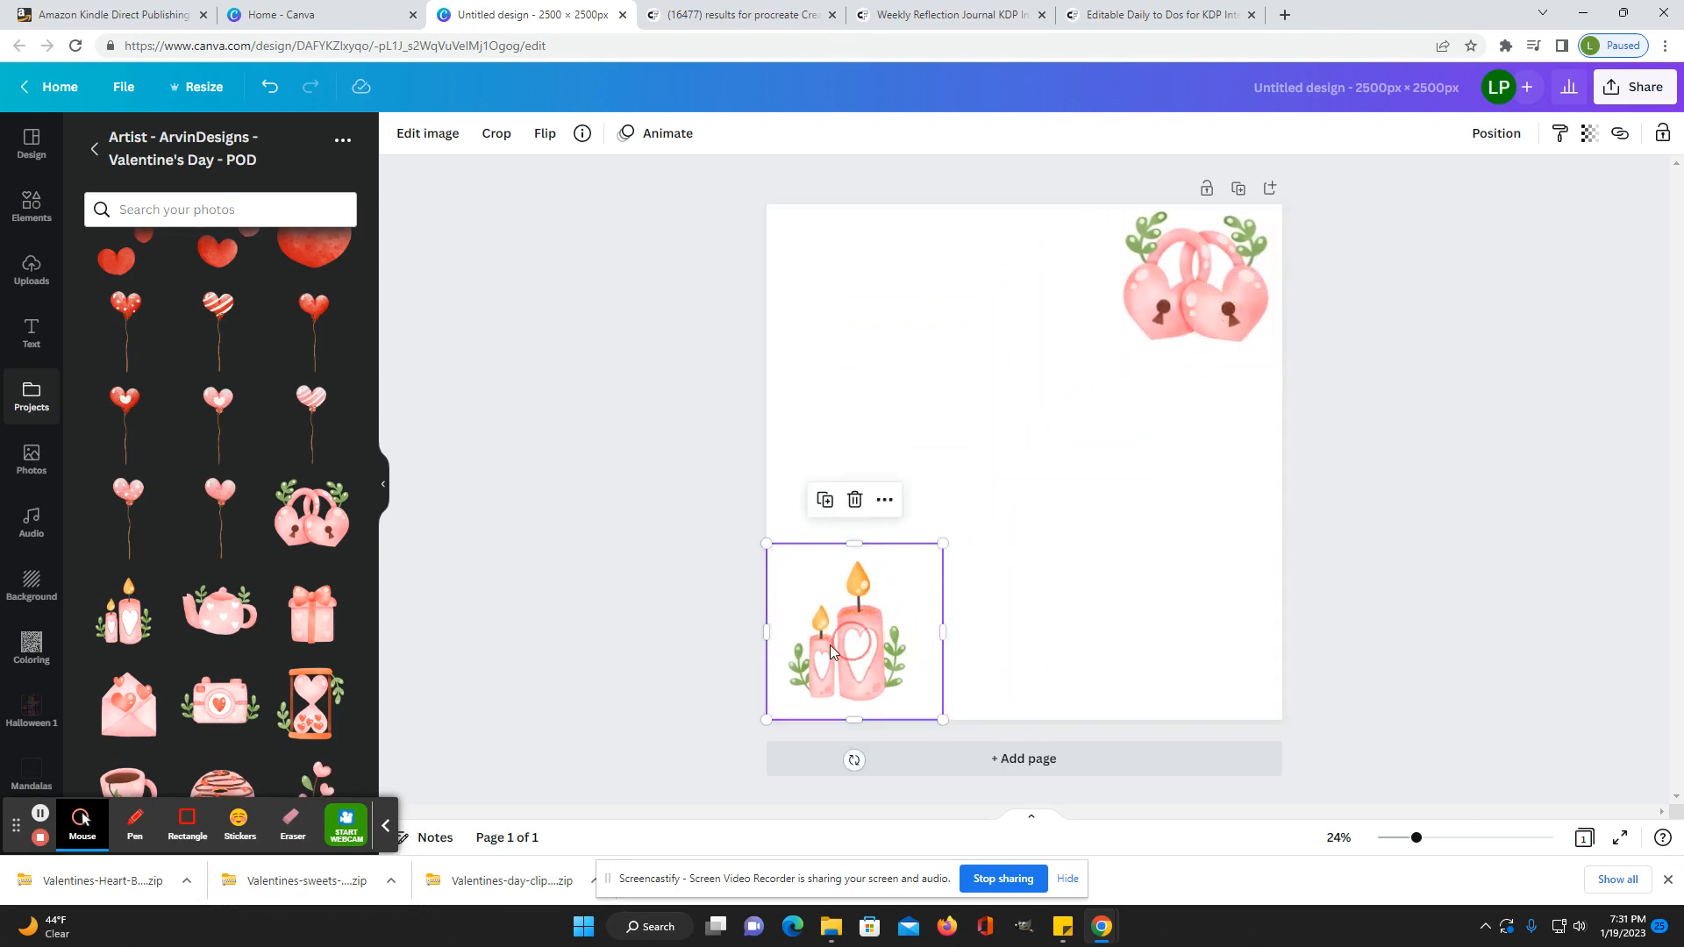
# Step: Add the pink heart envelope, shrink it, tilt it clockwise and place it above the candles
pyautogui.click(130, 744)
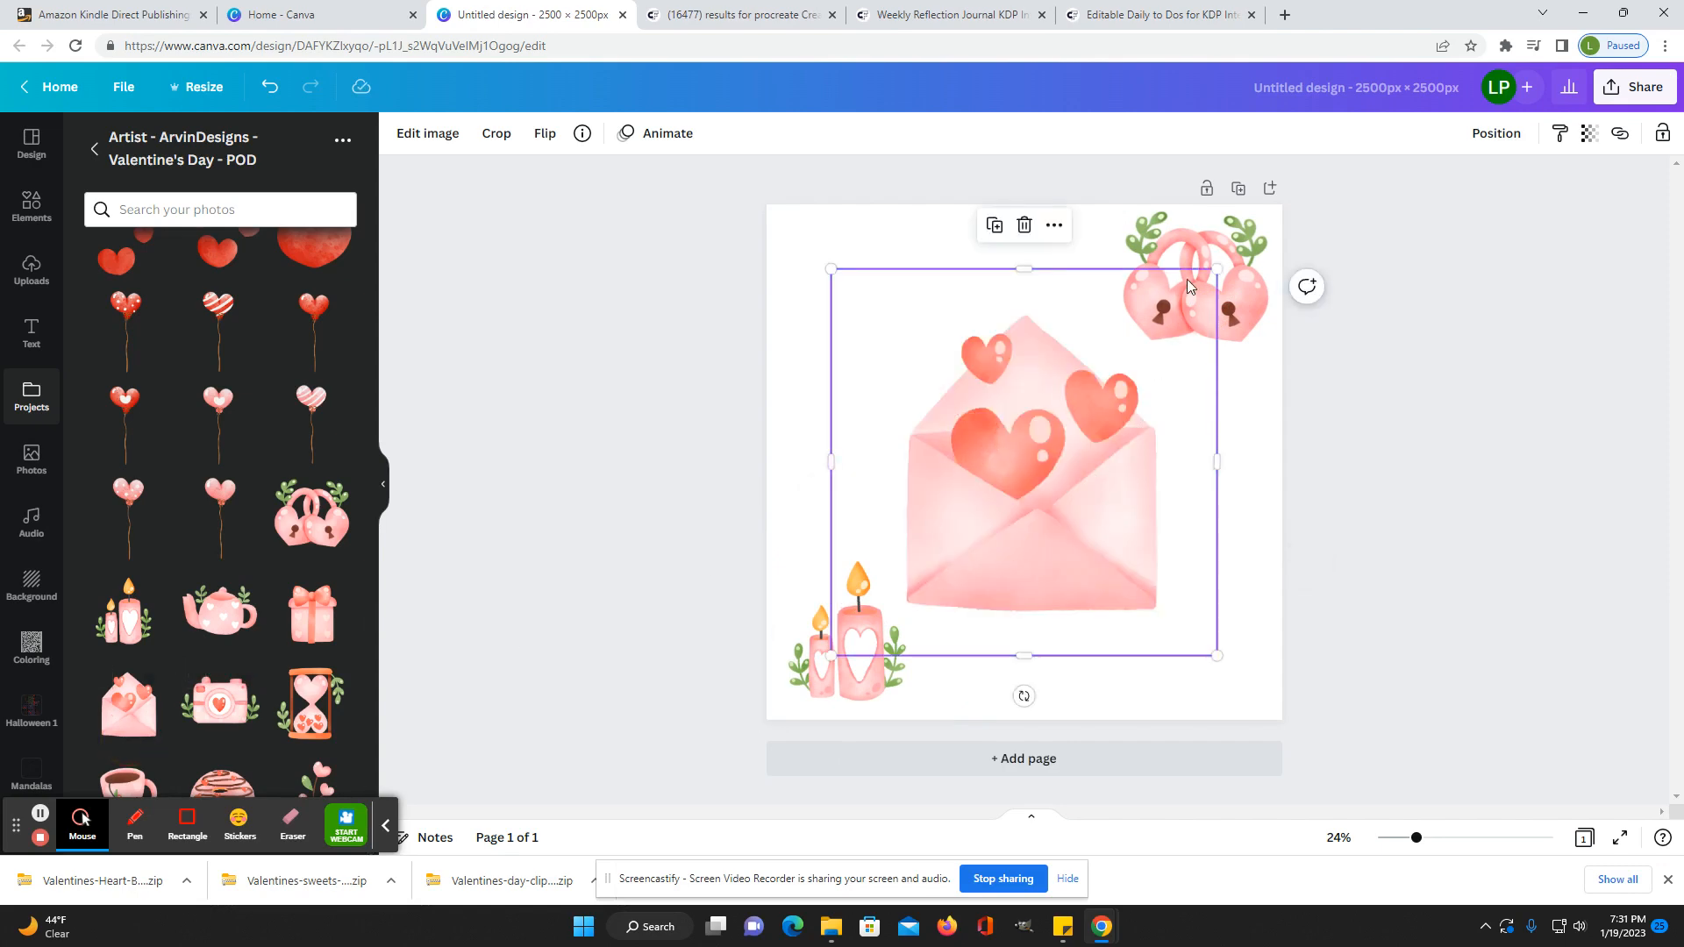
pyautogui.moveTo(1210, 265); pyautogui.dragTo(1015, 473)
pyautogui.moveTo(994, 545); pyautogui.dragTo(1080, 388)
pyautogui.moveTo(1025, 470); pyautogui.dragTo(945, 492)
pyautogui.moveTo(908, 583); pyautogui.dragTo(867, 577)
pyautogui.moveTo(959, 459); pyautogui.dragTo(952, 477)
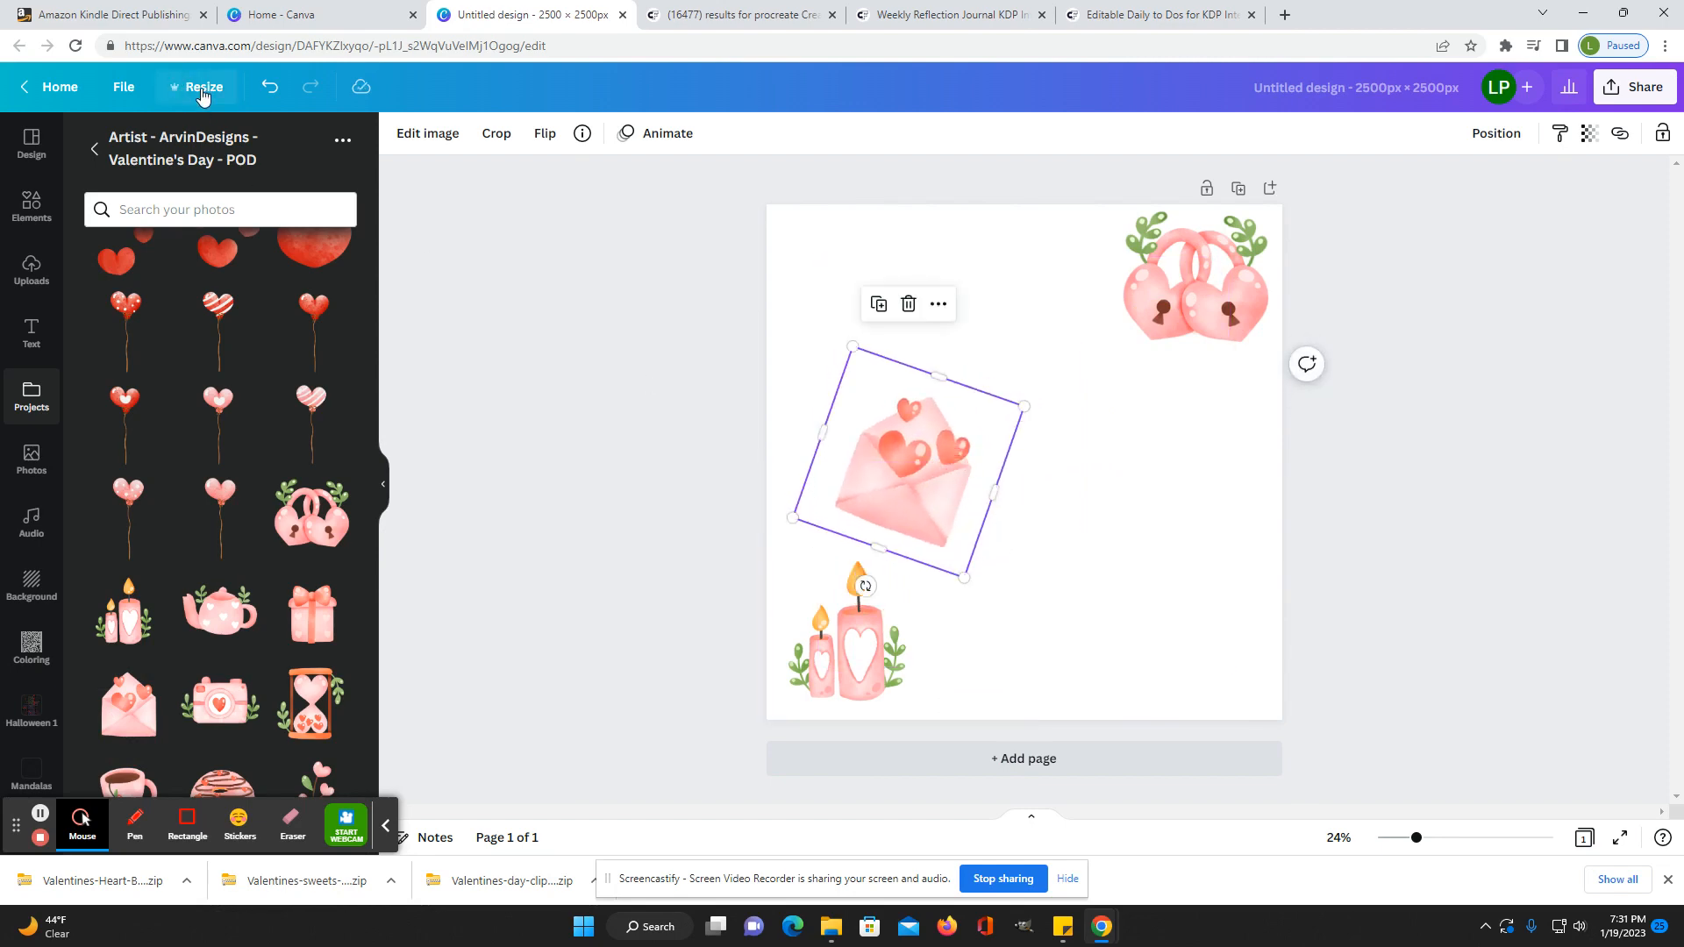
# Step: Check the page's custom size in the resize options and tilt the heart padlocks counterclockwise in the upper-right corner
pyautogui.click(202, 91)
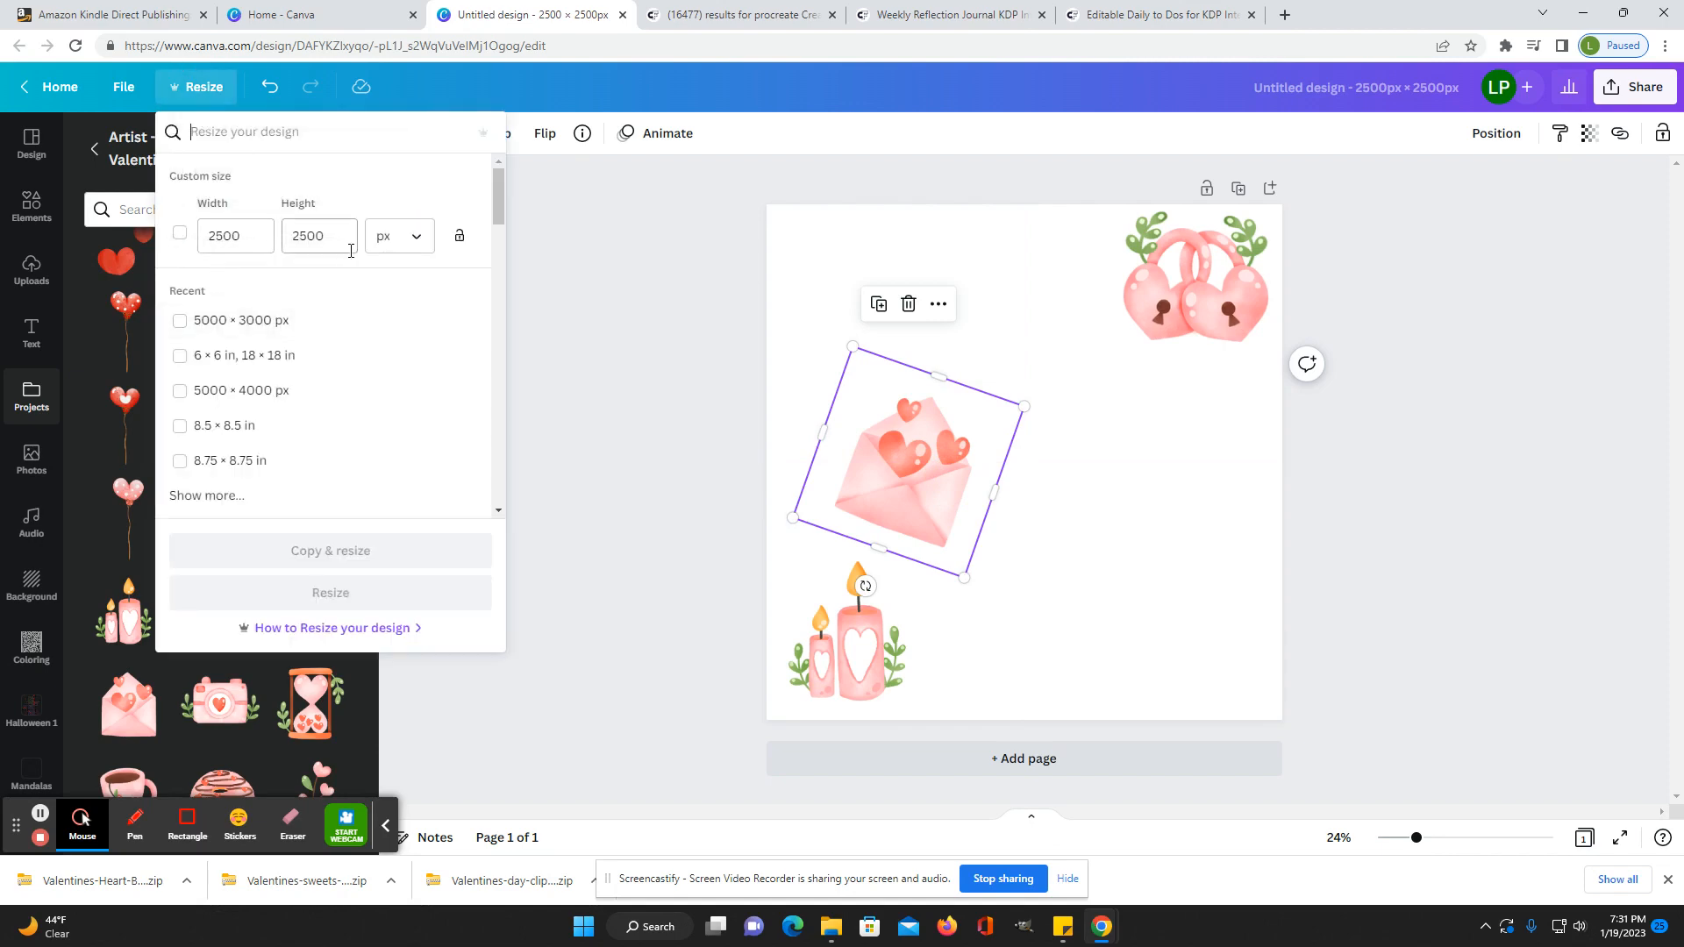
pyautogui.click(637, 474)
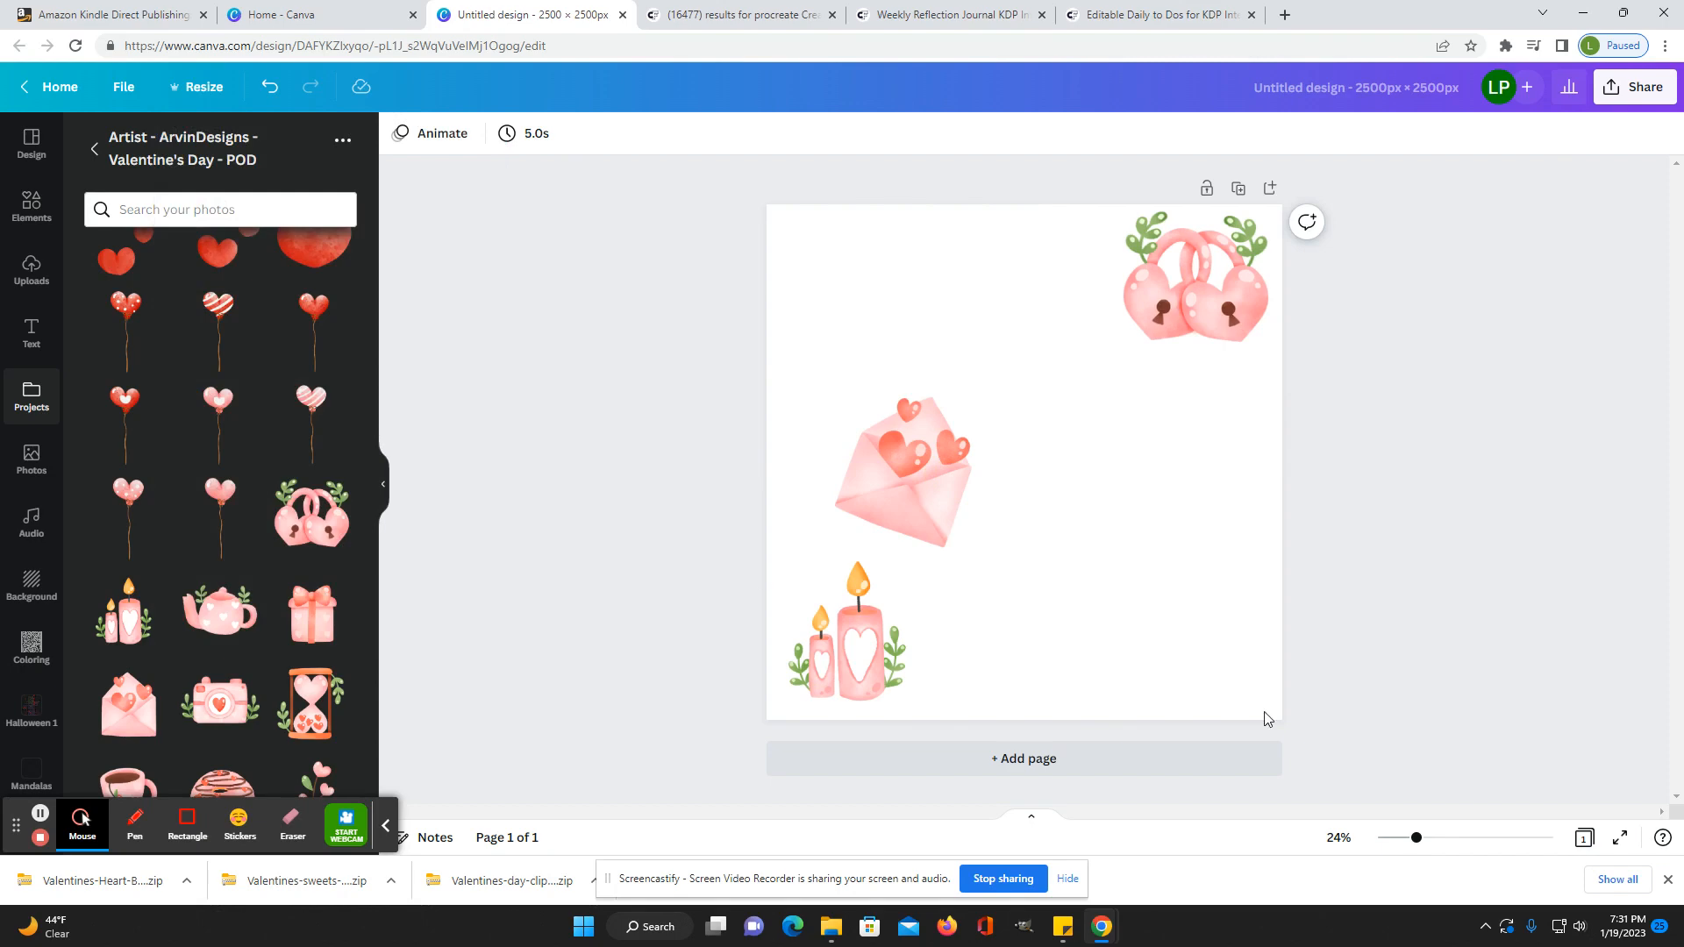
pyautogui.click(1179, 333)
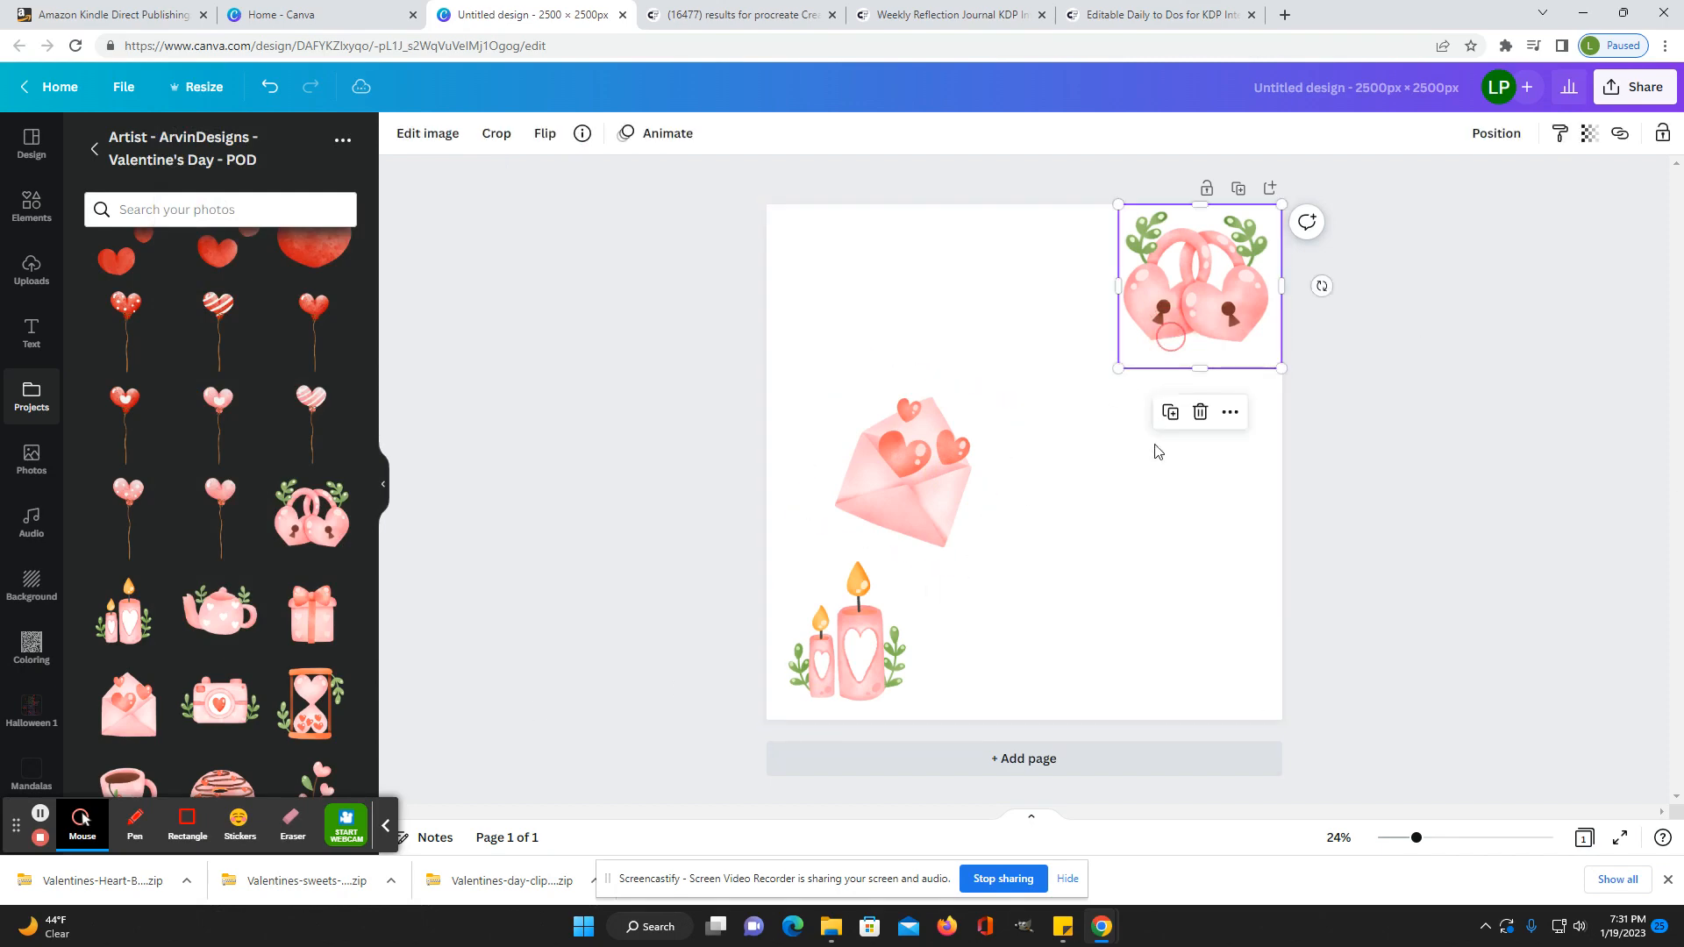
pyautogui.moveTo(1320, 293); pyautogui.dragTo(1319, 289)
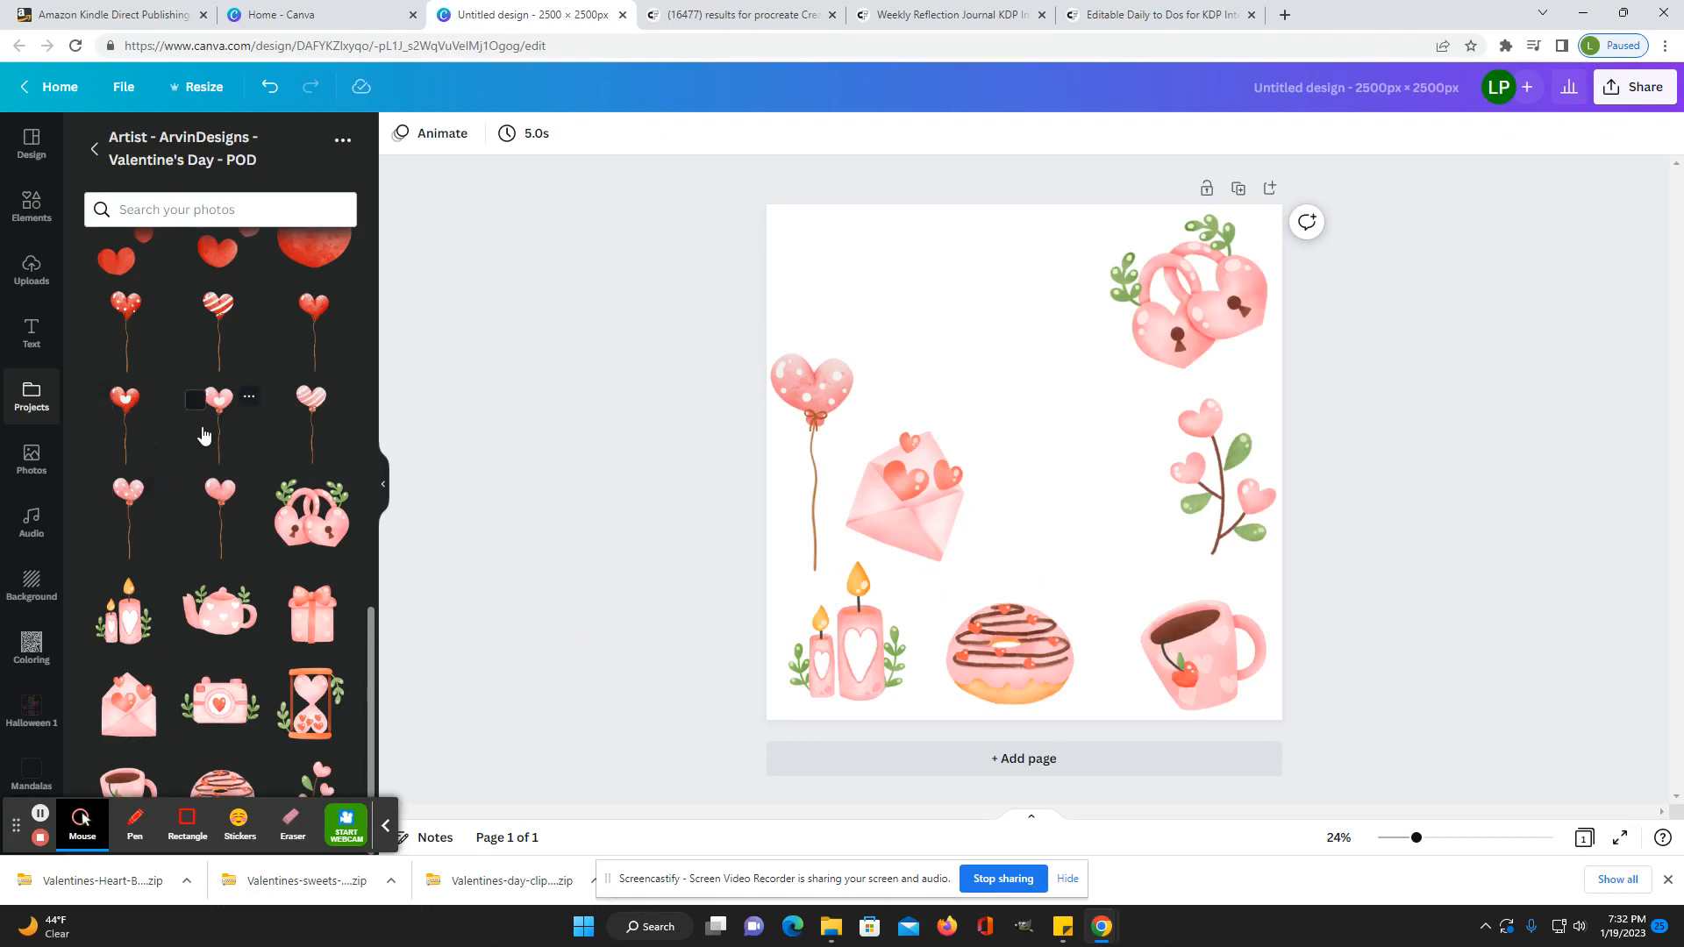
# Step: Try the red striped heart balloon, replacing it with the pink striped one, shrunk and slightly tilted between the donut and the mug
pyautogui.click(213, 330)
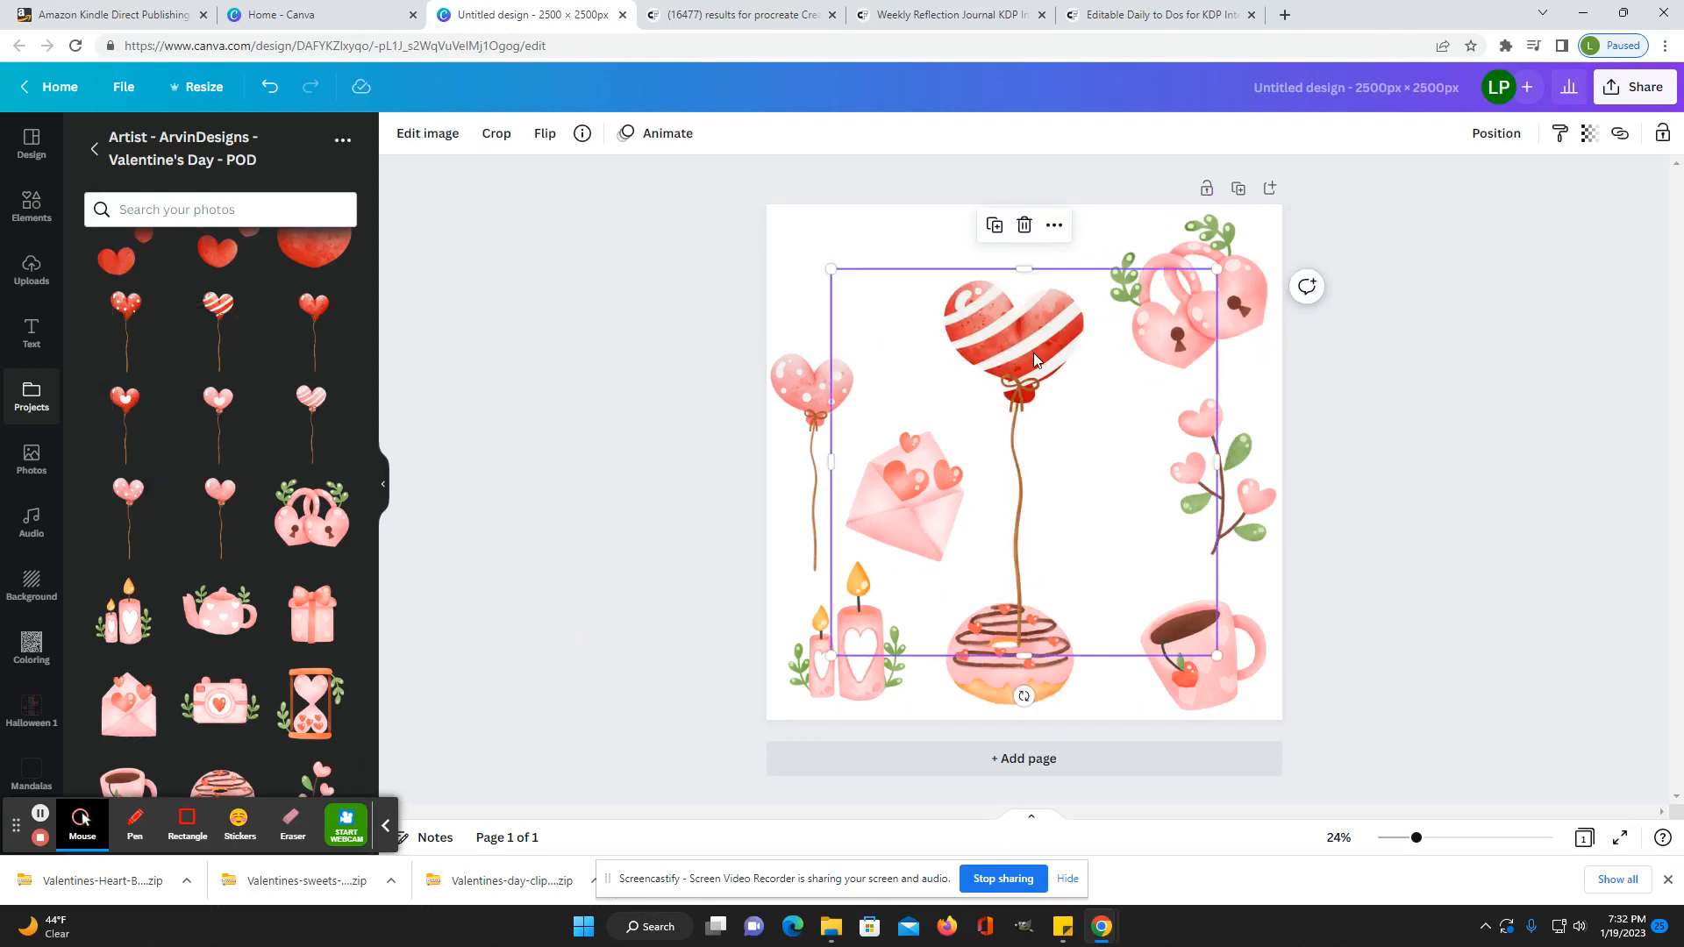
pyautogui.press('Delete')
pyautogui.click(314, 405)
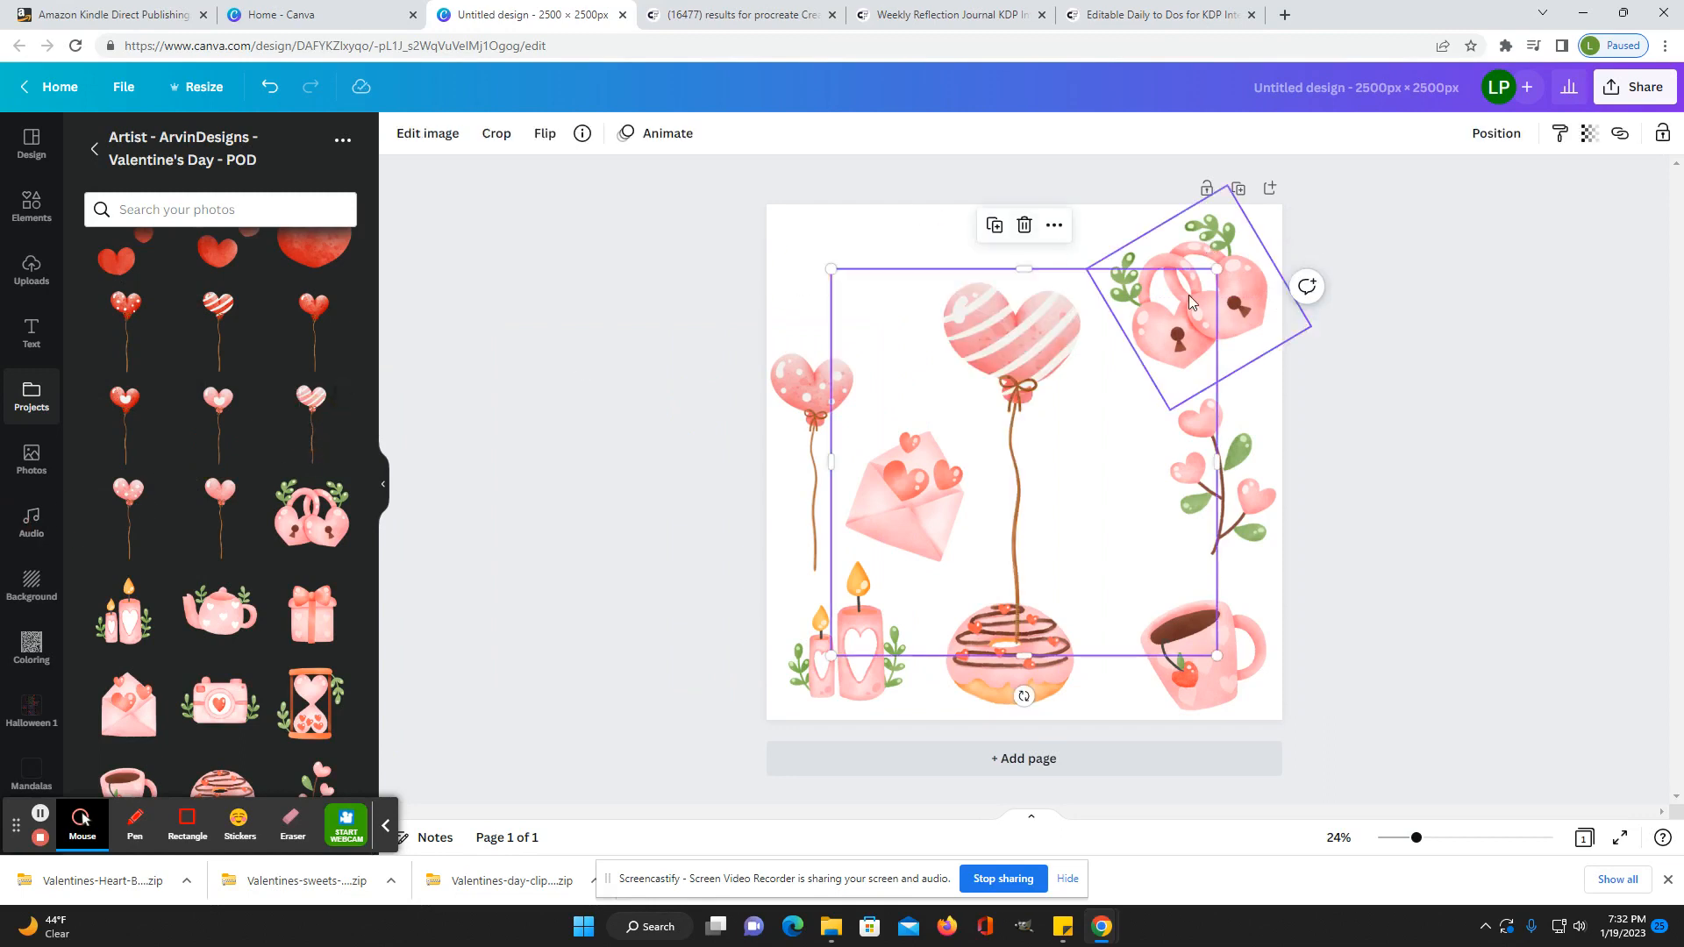
pyautogui.moveTo(1215, 270); pyautogui.dragTo(1044, 452)
pyautogui.moveTo(1000, 554); pyautogui.dragTo(1176, 609)
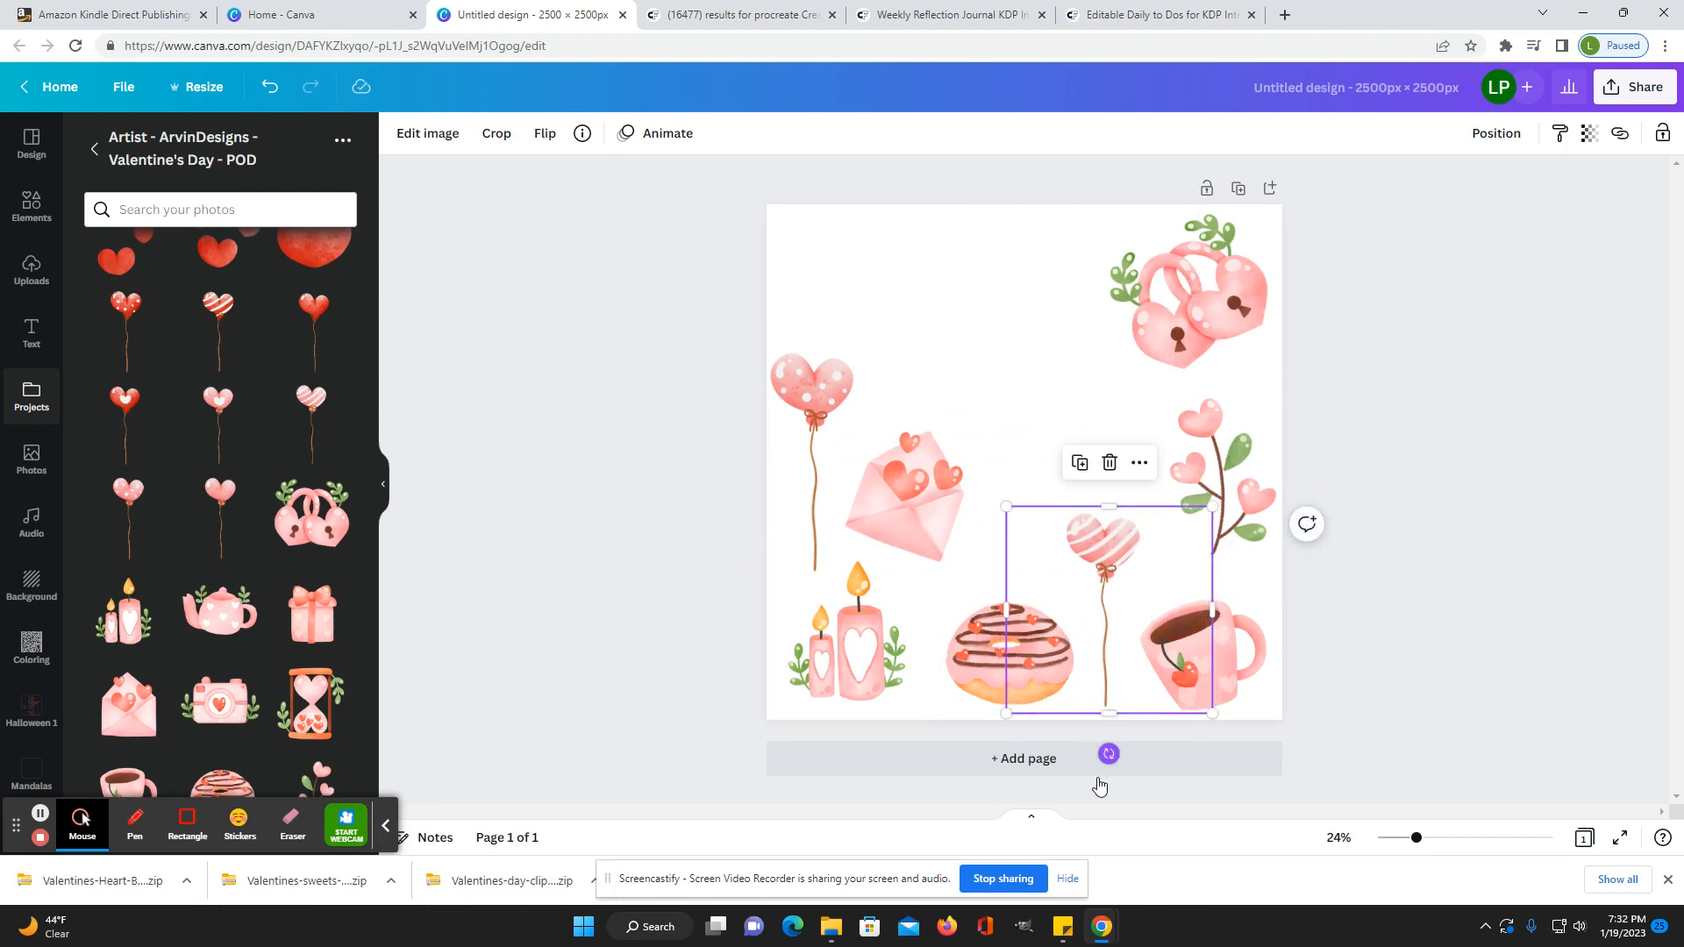
pyautogui.moveTo(1108, 753); pyautogui.dragTo(1092, 753)
pyautogui.click(540, 597)
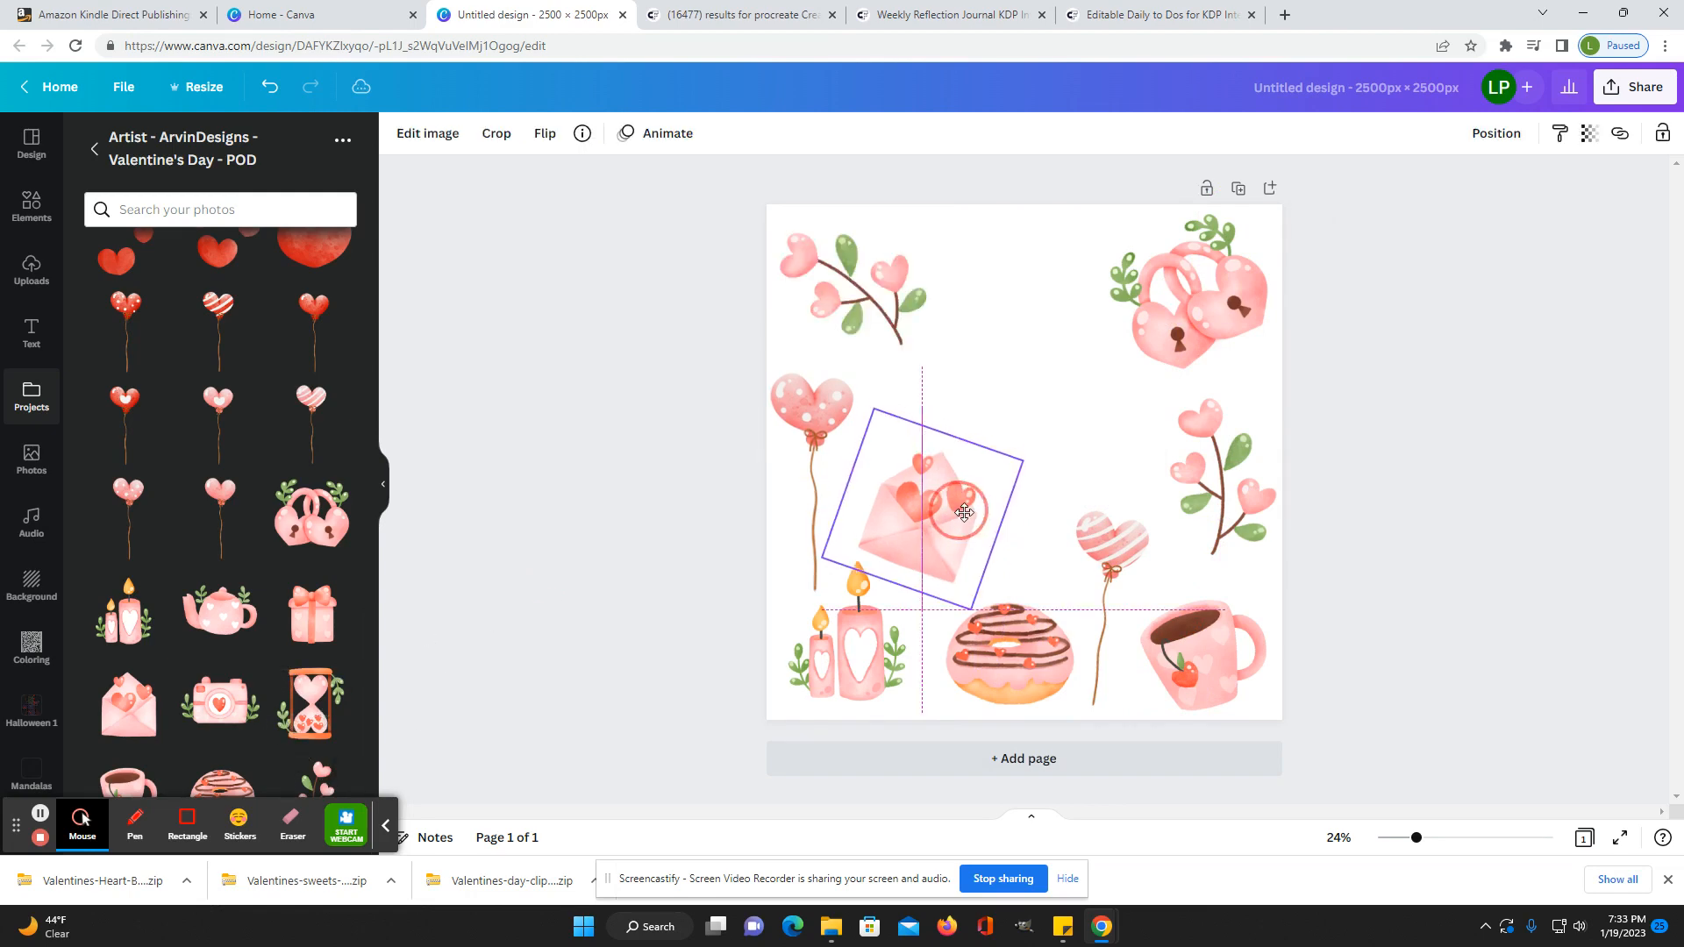
# Step: Adjust the positions of the heart envelope and the dotted heart balloon to even out their spacing on the page
pyautogui.moveTo(958, 507); pyautogui.dragTo(966, 506)
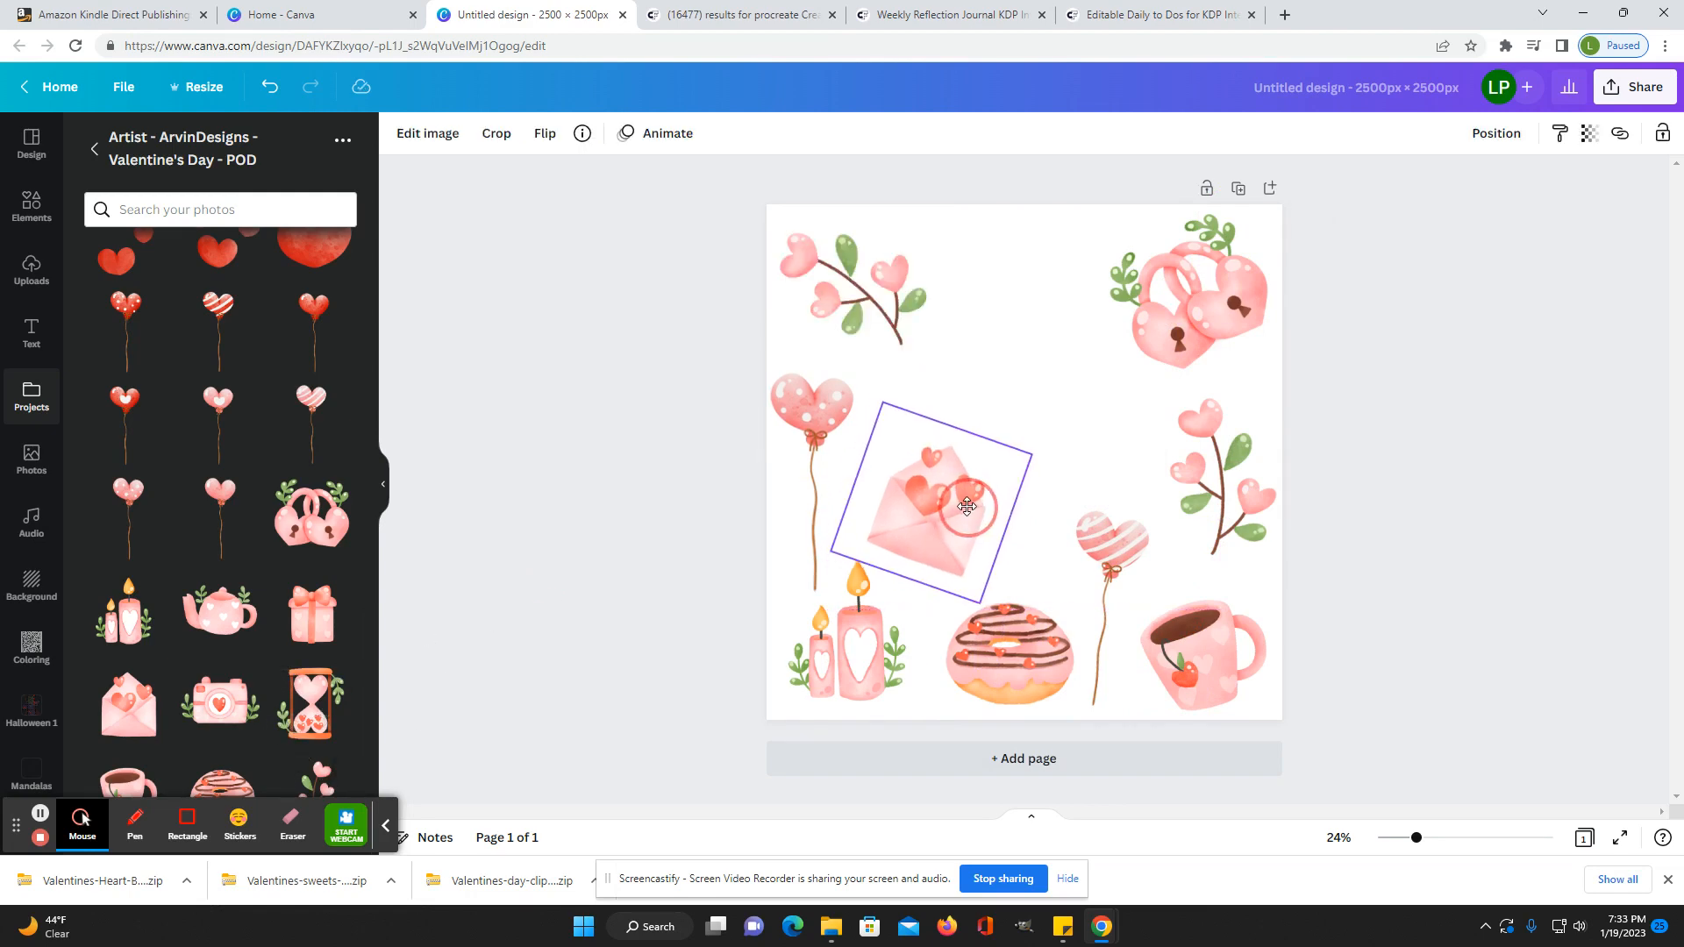
pyautogui.click(791, 408)
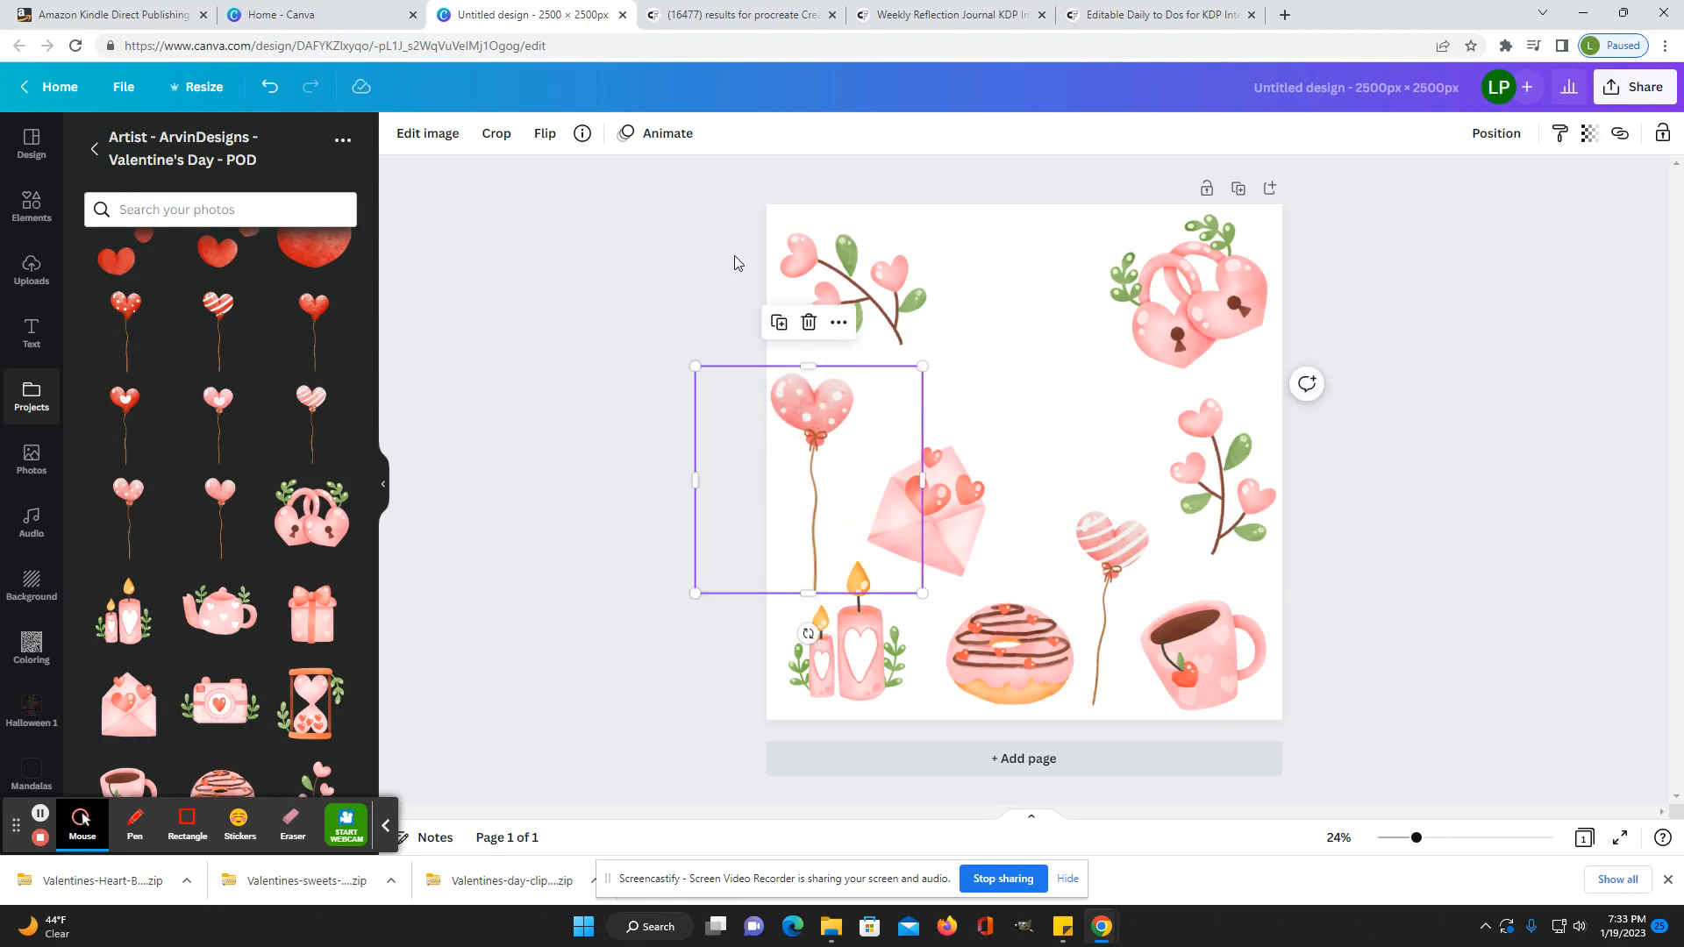
pyautogui.moveTo(835, 471); pyautogui.dragTo(839, 474)
pyautogui.click(576, 488)
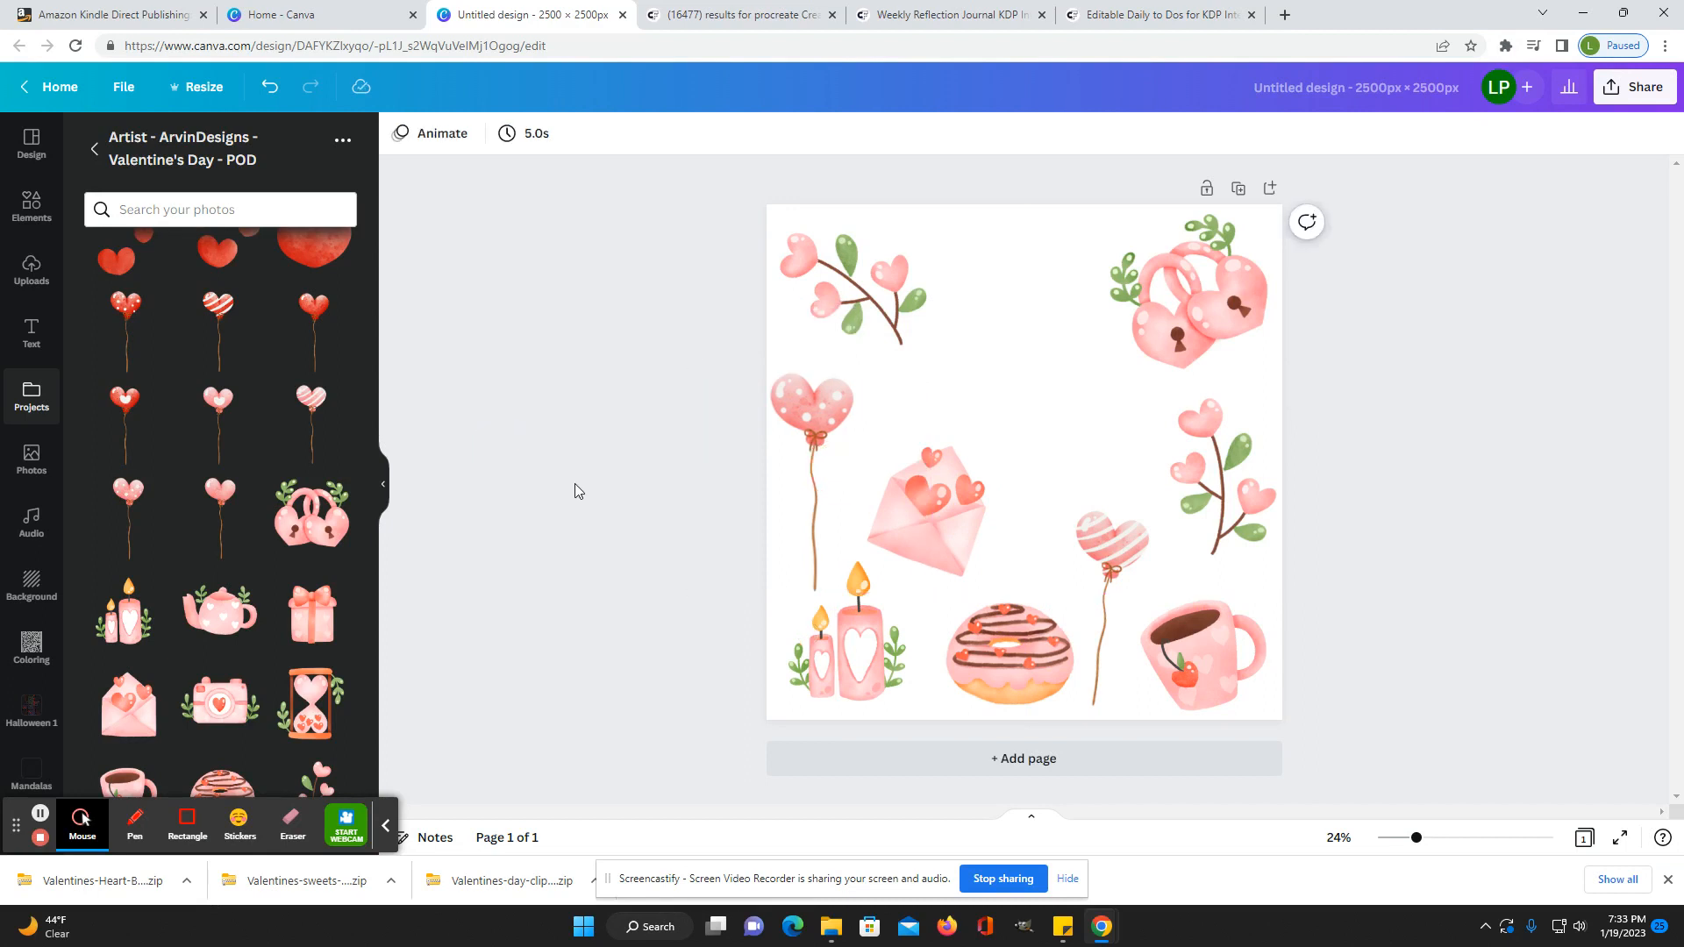
# Step: Add the heart hourglass, shrink it, tilt it slightly clockwise and place it between the gift box and the striped balloon
pyautogui.click(312, 701)
pyautogui.moveTo(1216, 271); pyautogui.dragTo(992, 493)
pyautogui.moveTo(912, 597); pyautogui.dragTo(1065, 532)
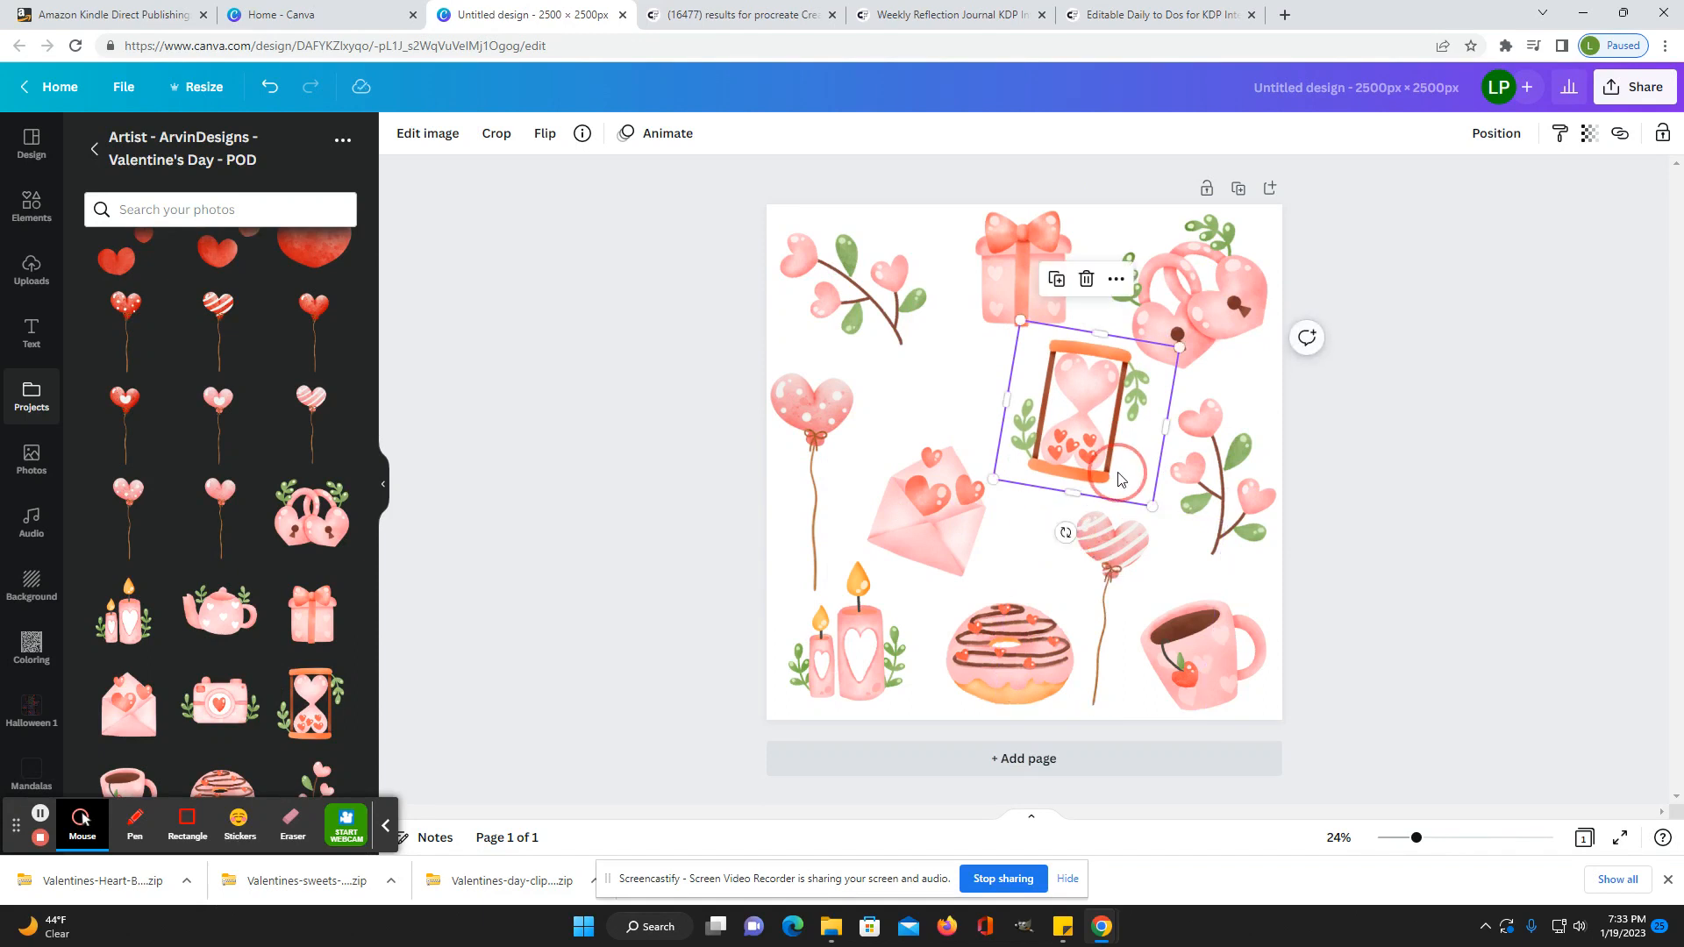
pyautogui.click(605, 561)
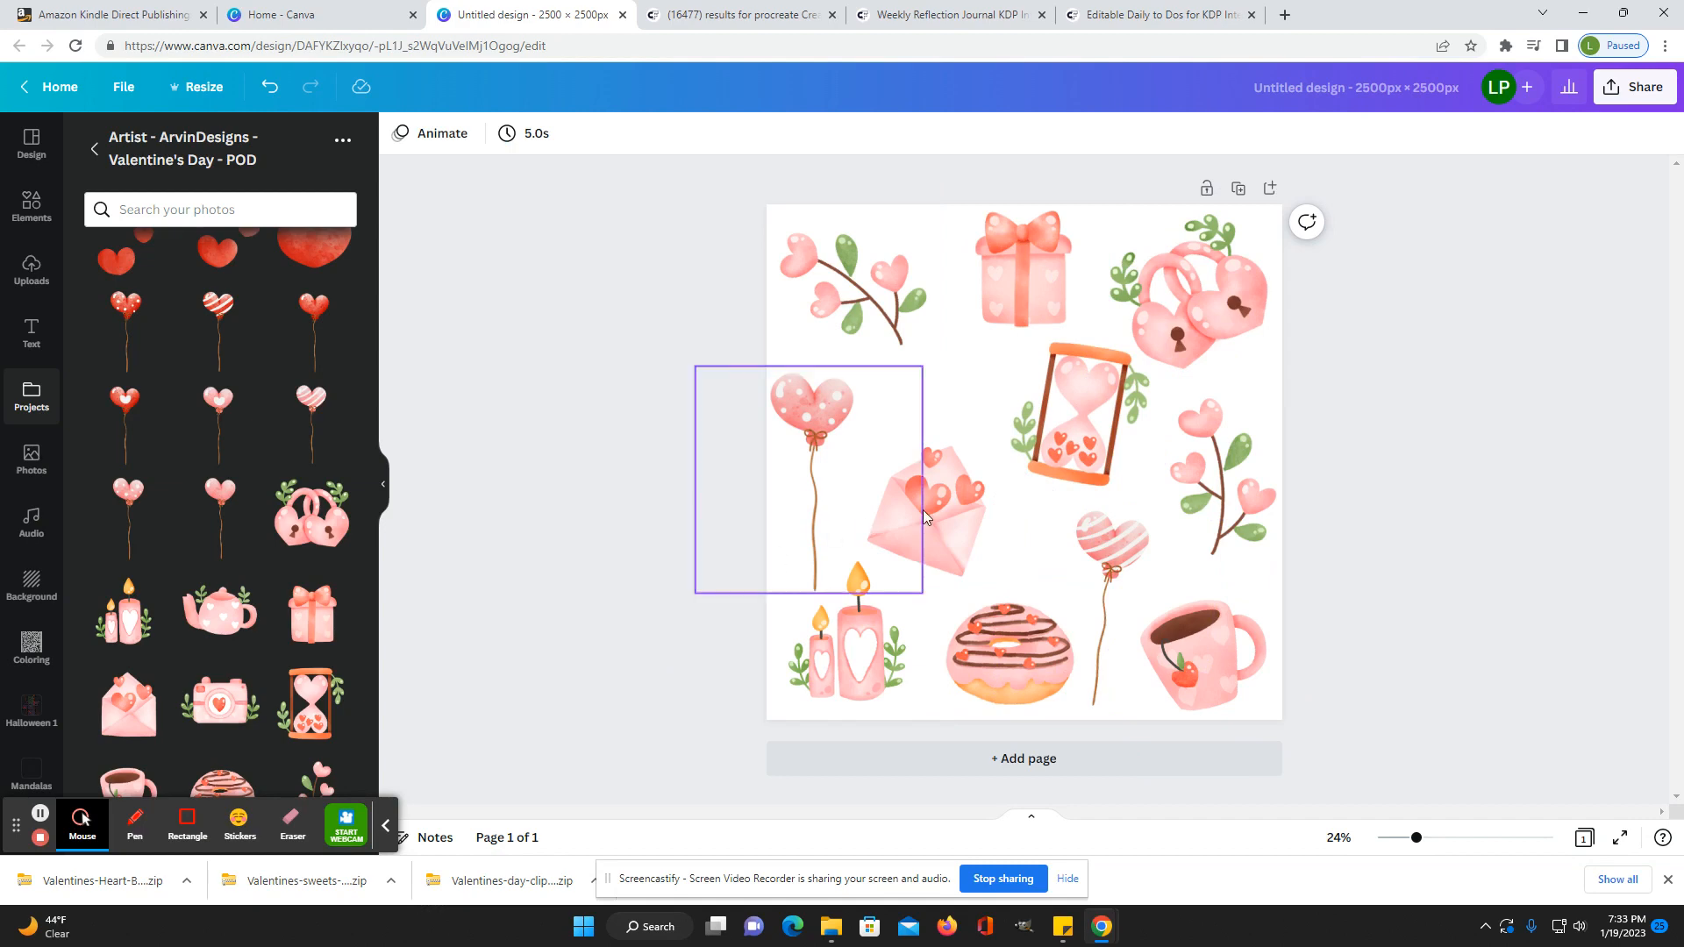
# Step: Shrink the envelope slightly and lower it, and add a small tilted teapot in the gap above it
pyautogui.click(969, 525)
pyautogui.moveTo(1033, 454); pyautogui.dragTo(1026, 457)
pyautogui.moveTo(968, 508); pyautogui.dragTo(973, 519)
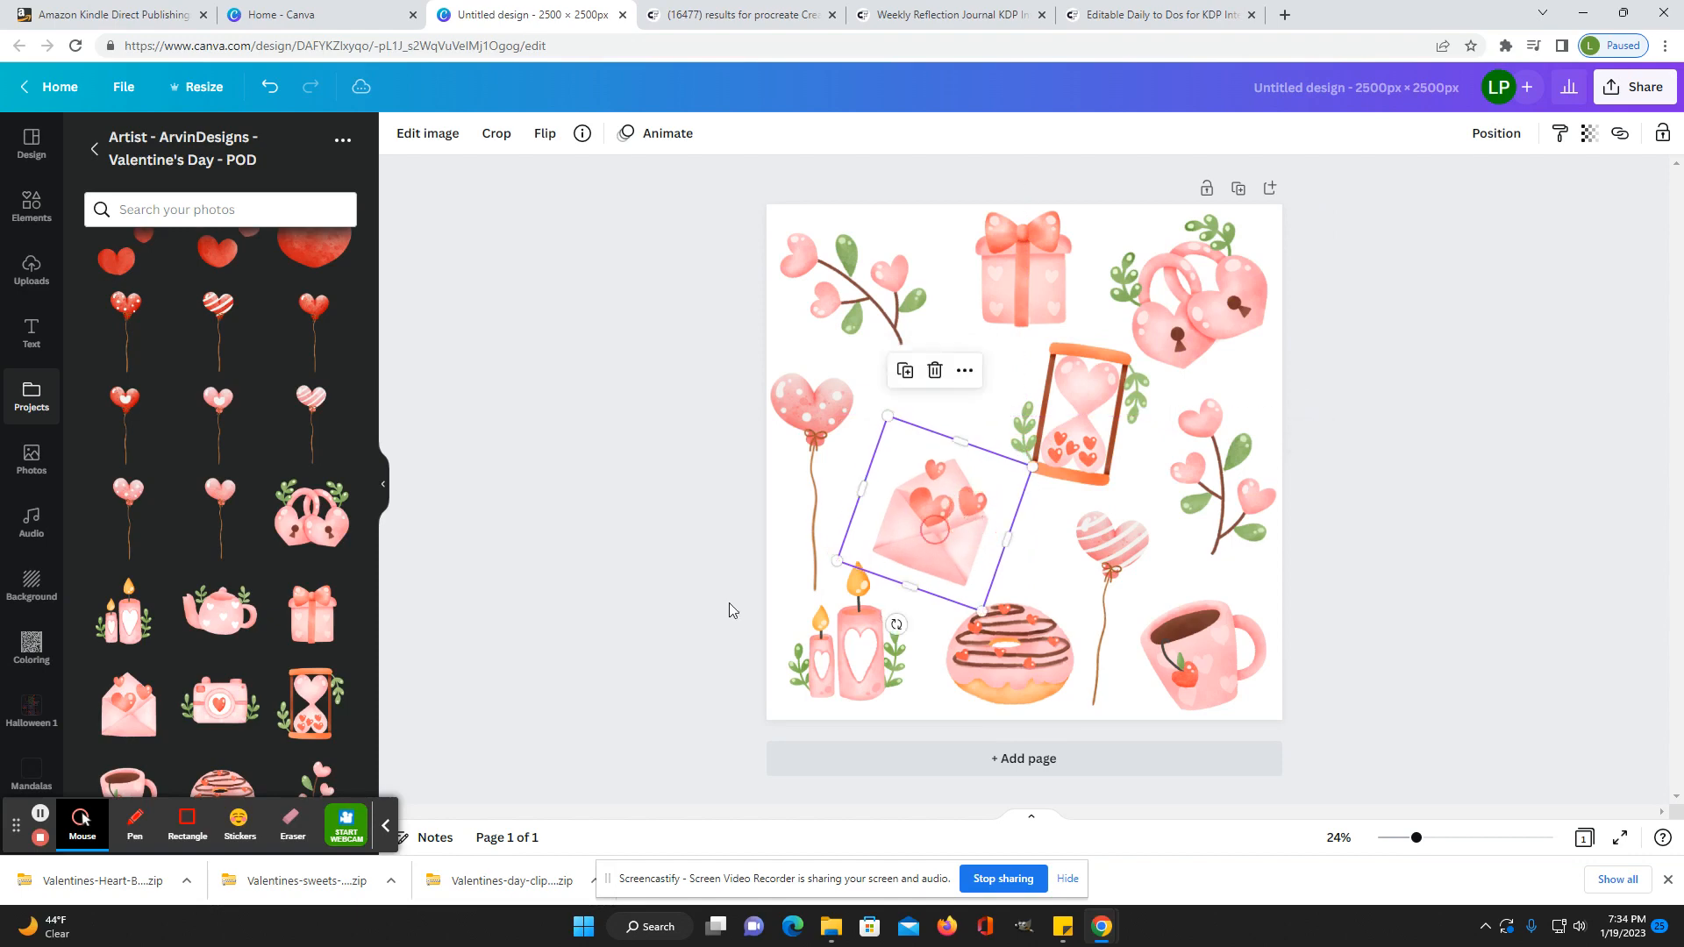
pyautogui.click(629, 624)
pyautogui.click(221, 612)
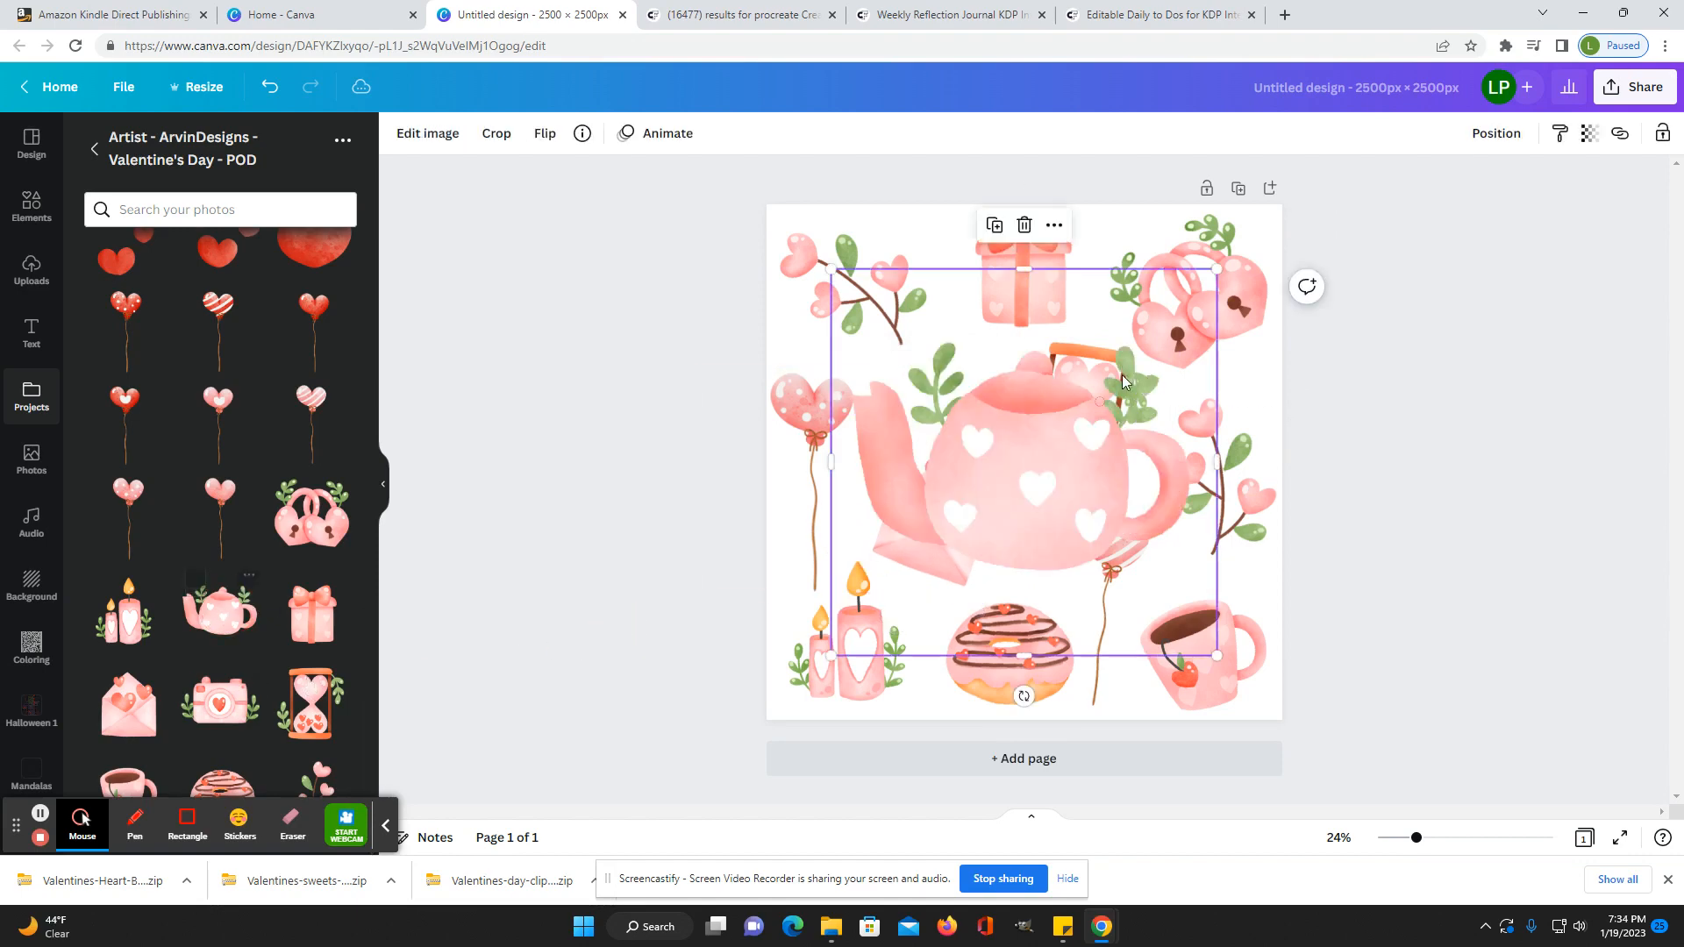
pyautogui.moveTo(1217, 265); pyautogui.dragTo(887, 494)
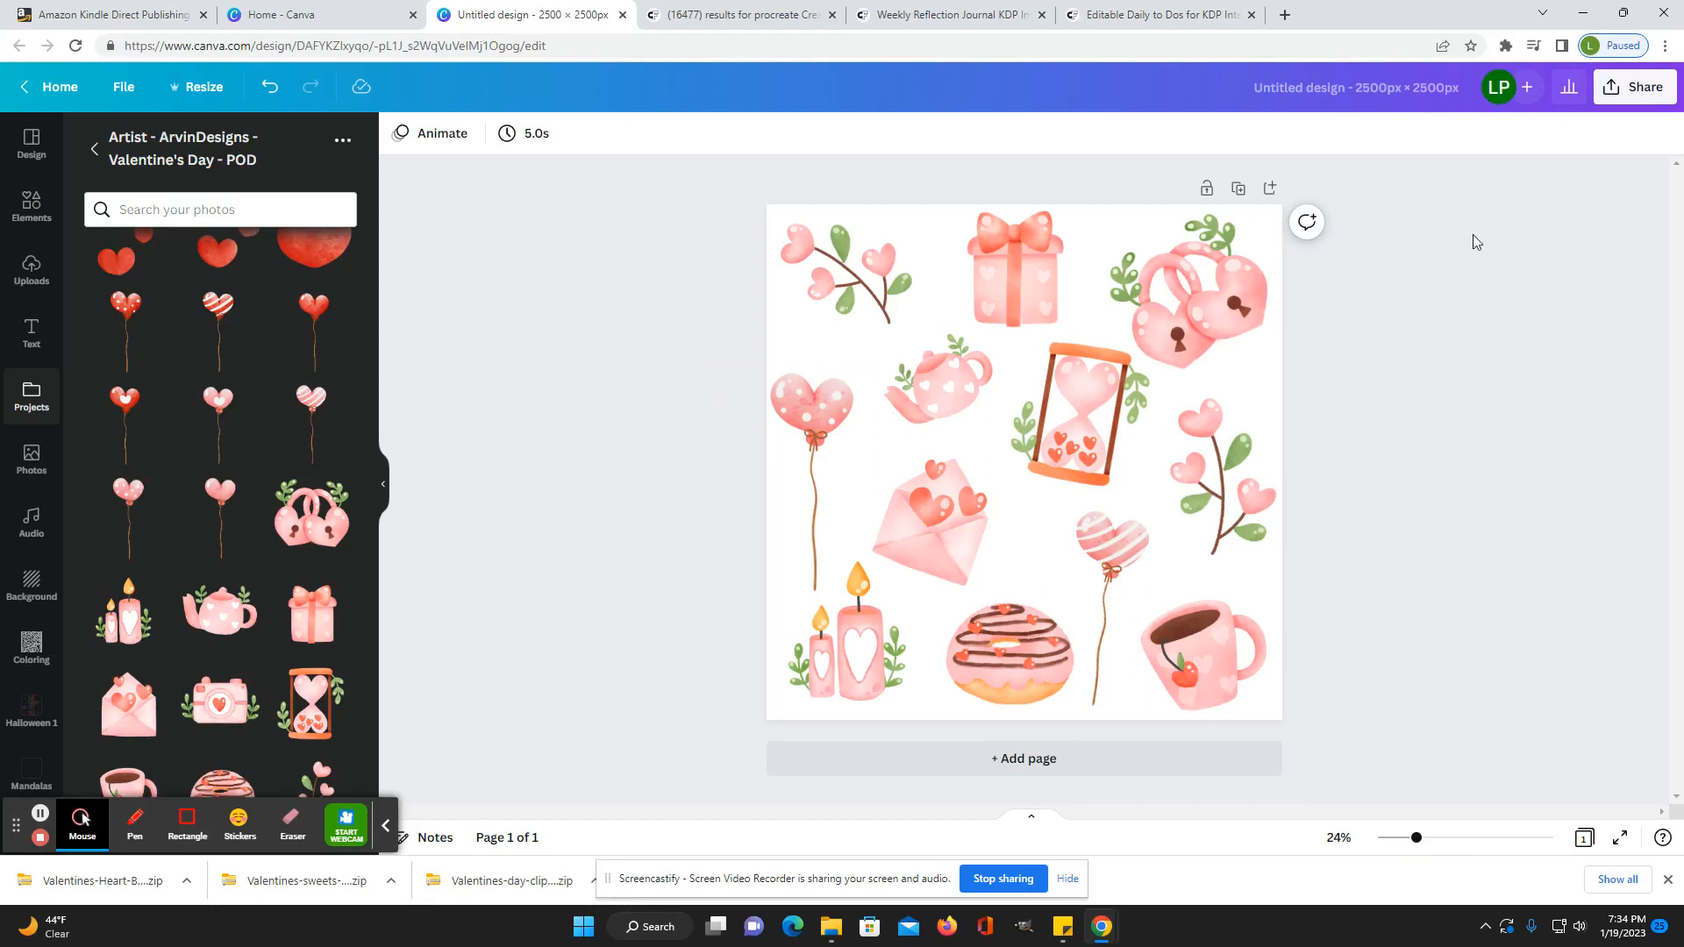
# Step: Download the design as a PNG with a transparent background
pyautogui.click(1643, 93)
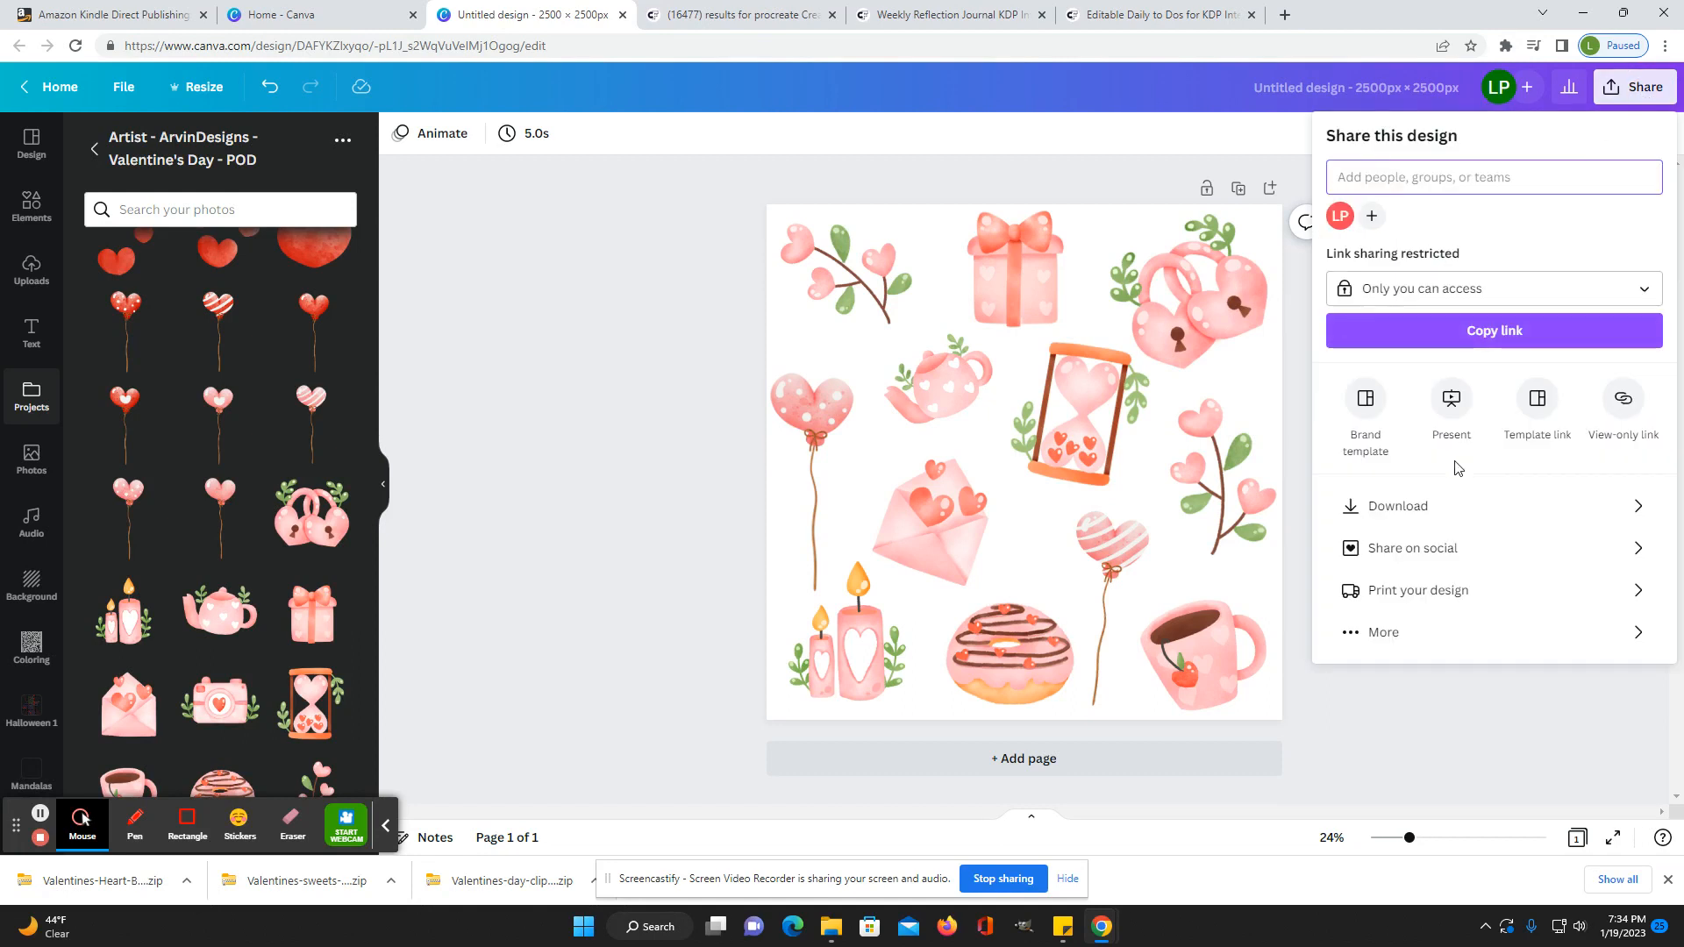
pyautogui.click(1451, 508)
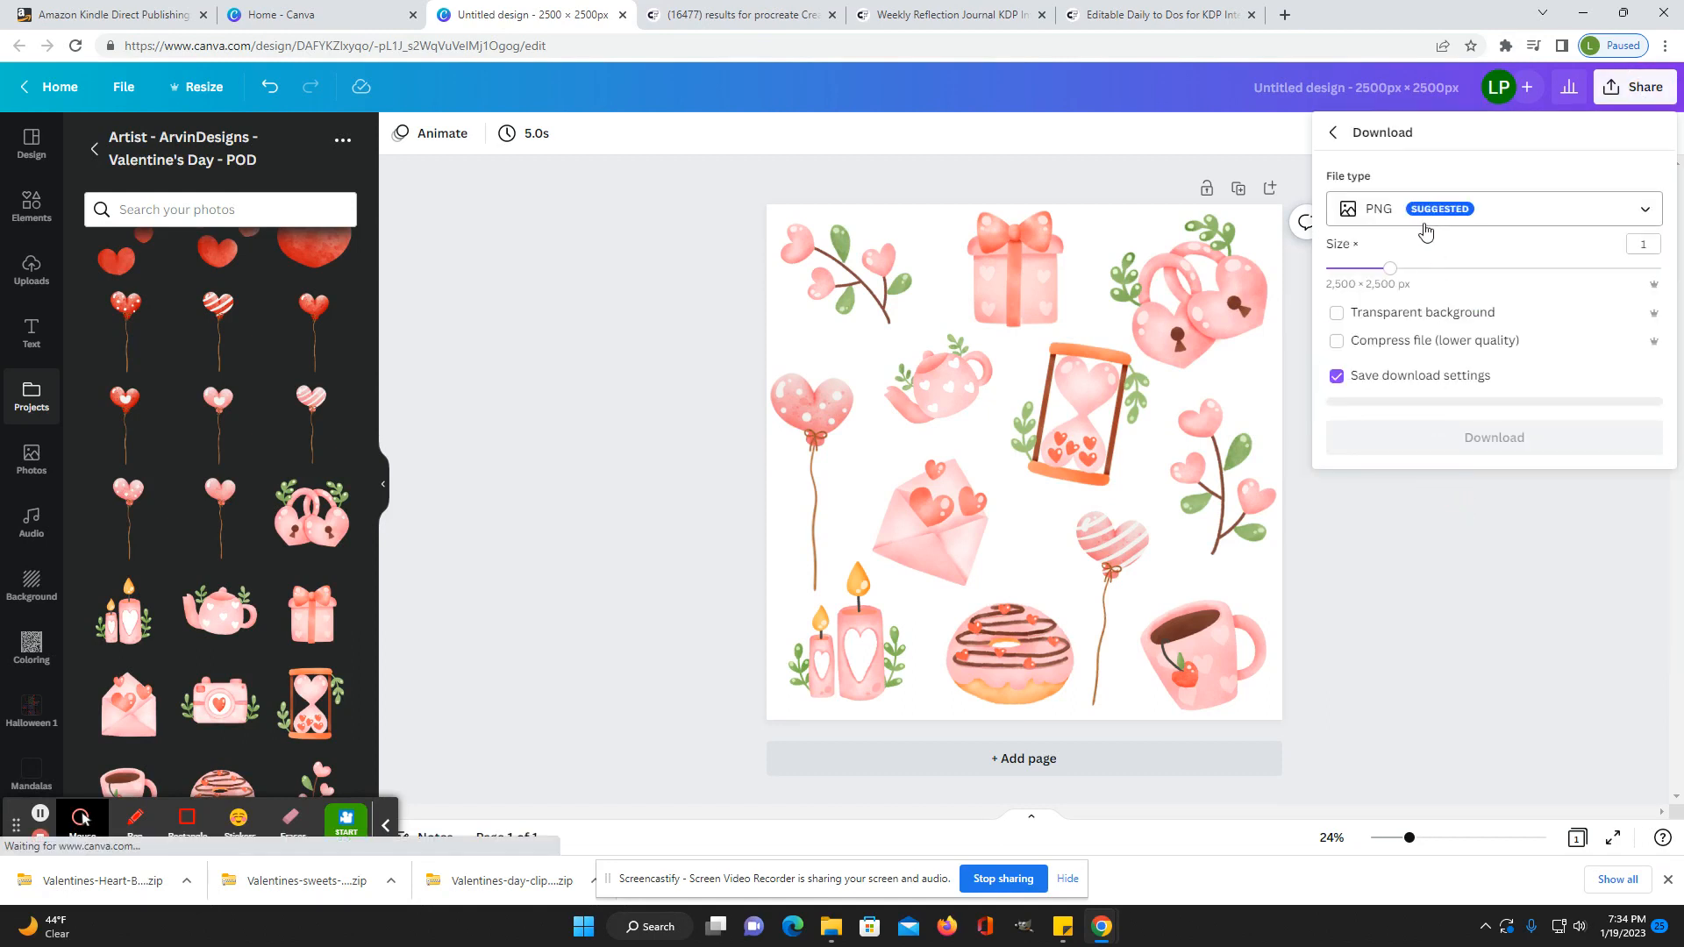
pyautogui.click(1339, 315)
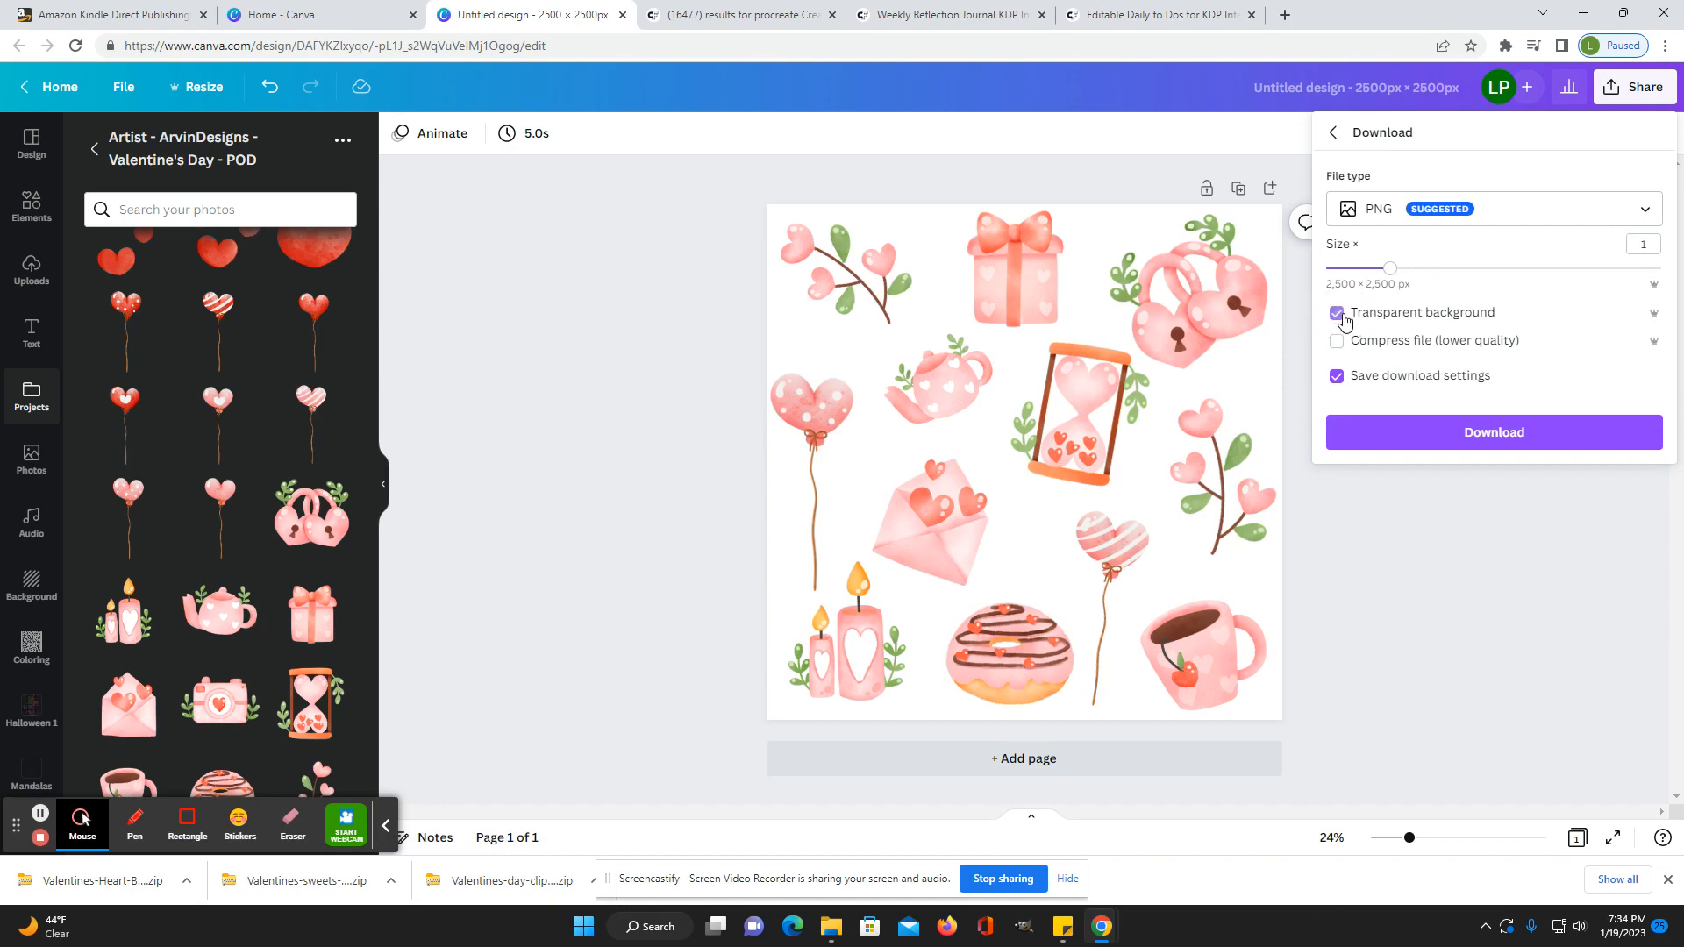
pyautogui.click(1485, 444)
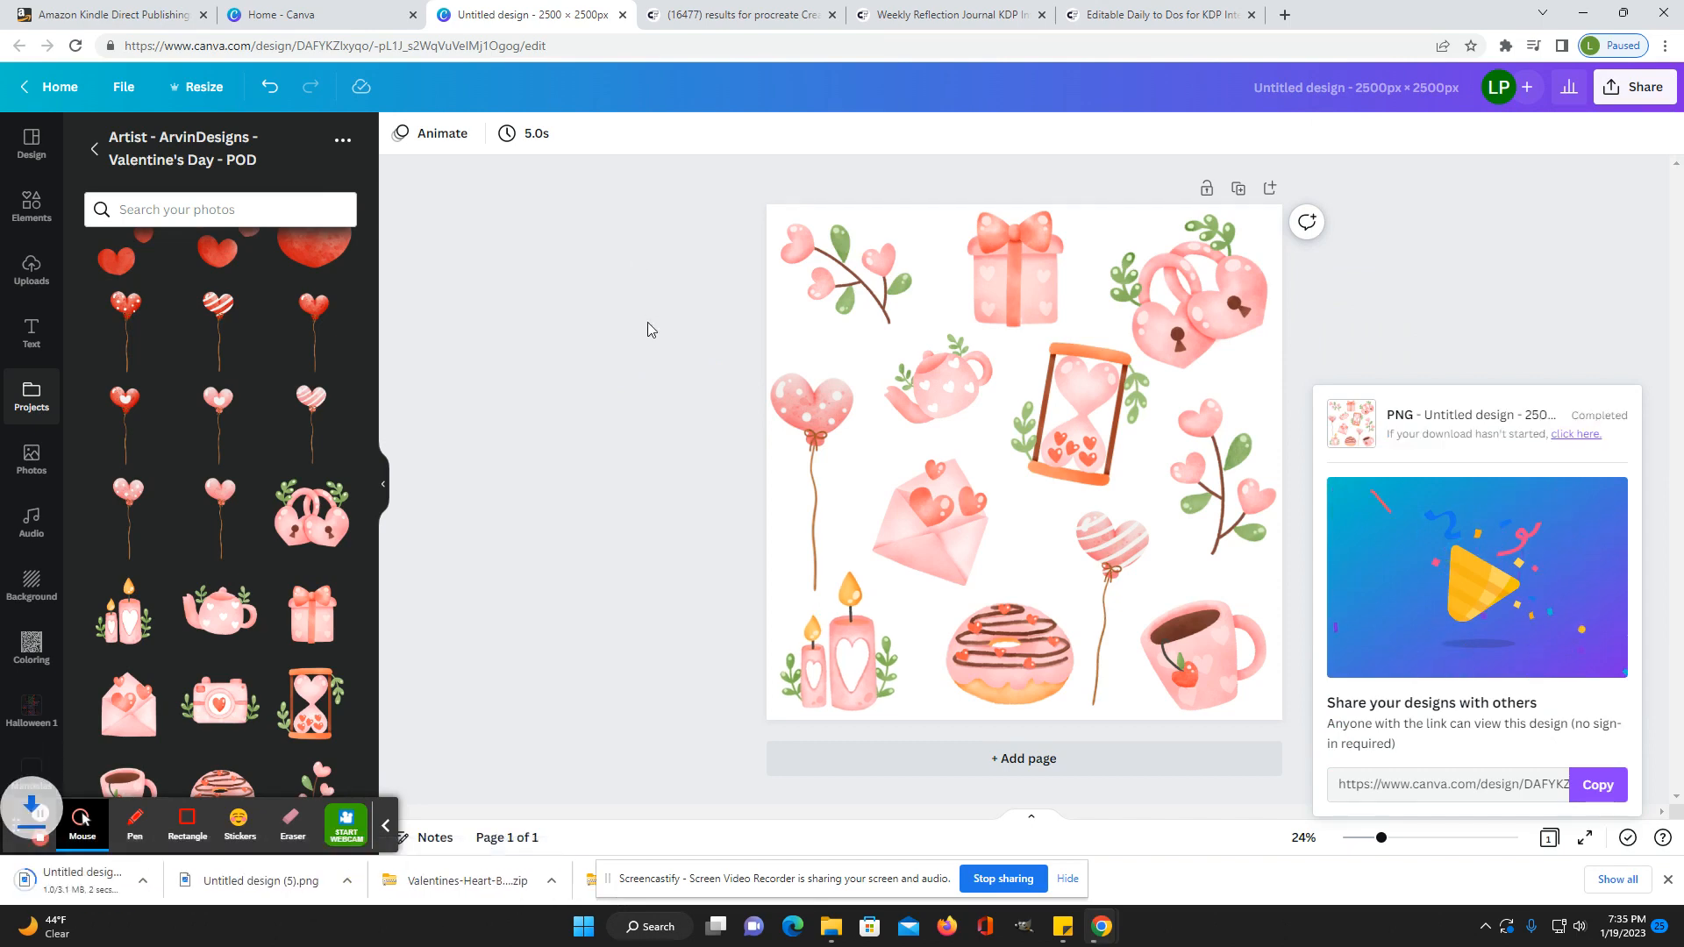
# Step: Upload the downloaded design PNG and insert it on a new blank second page
pyautogui.moveTo(77, 883); pyautogui.dragTo(384, 386)
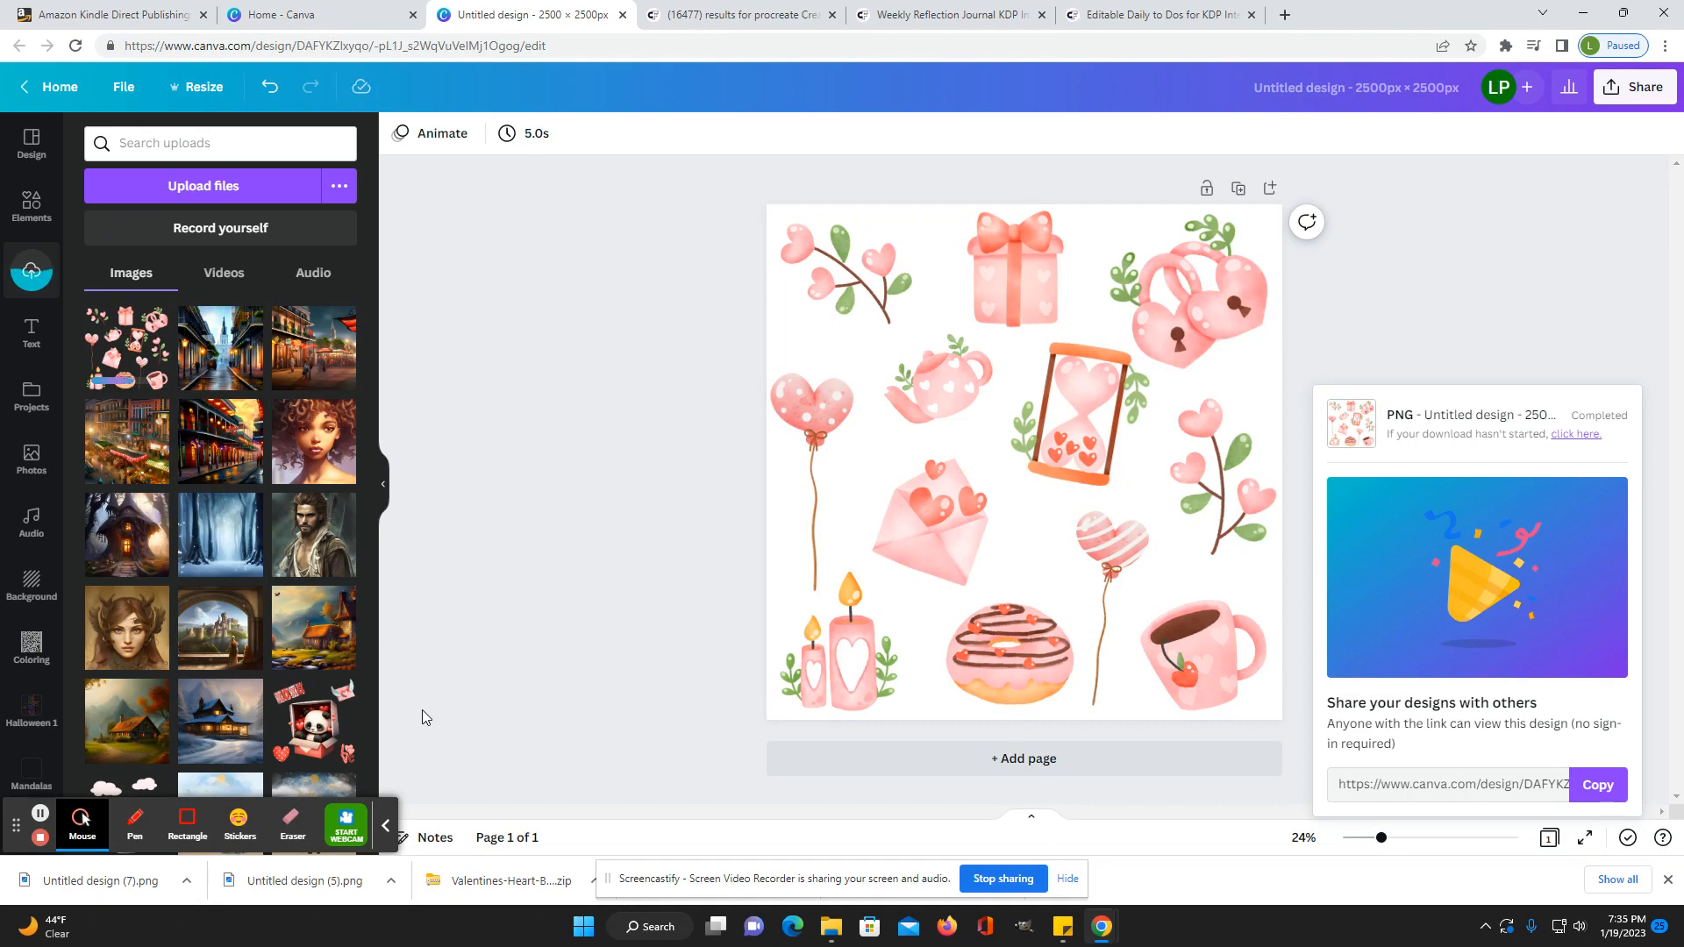
pyautogui.click(807, 756)
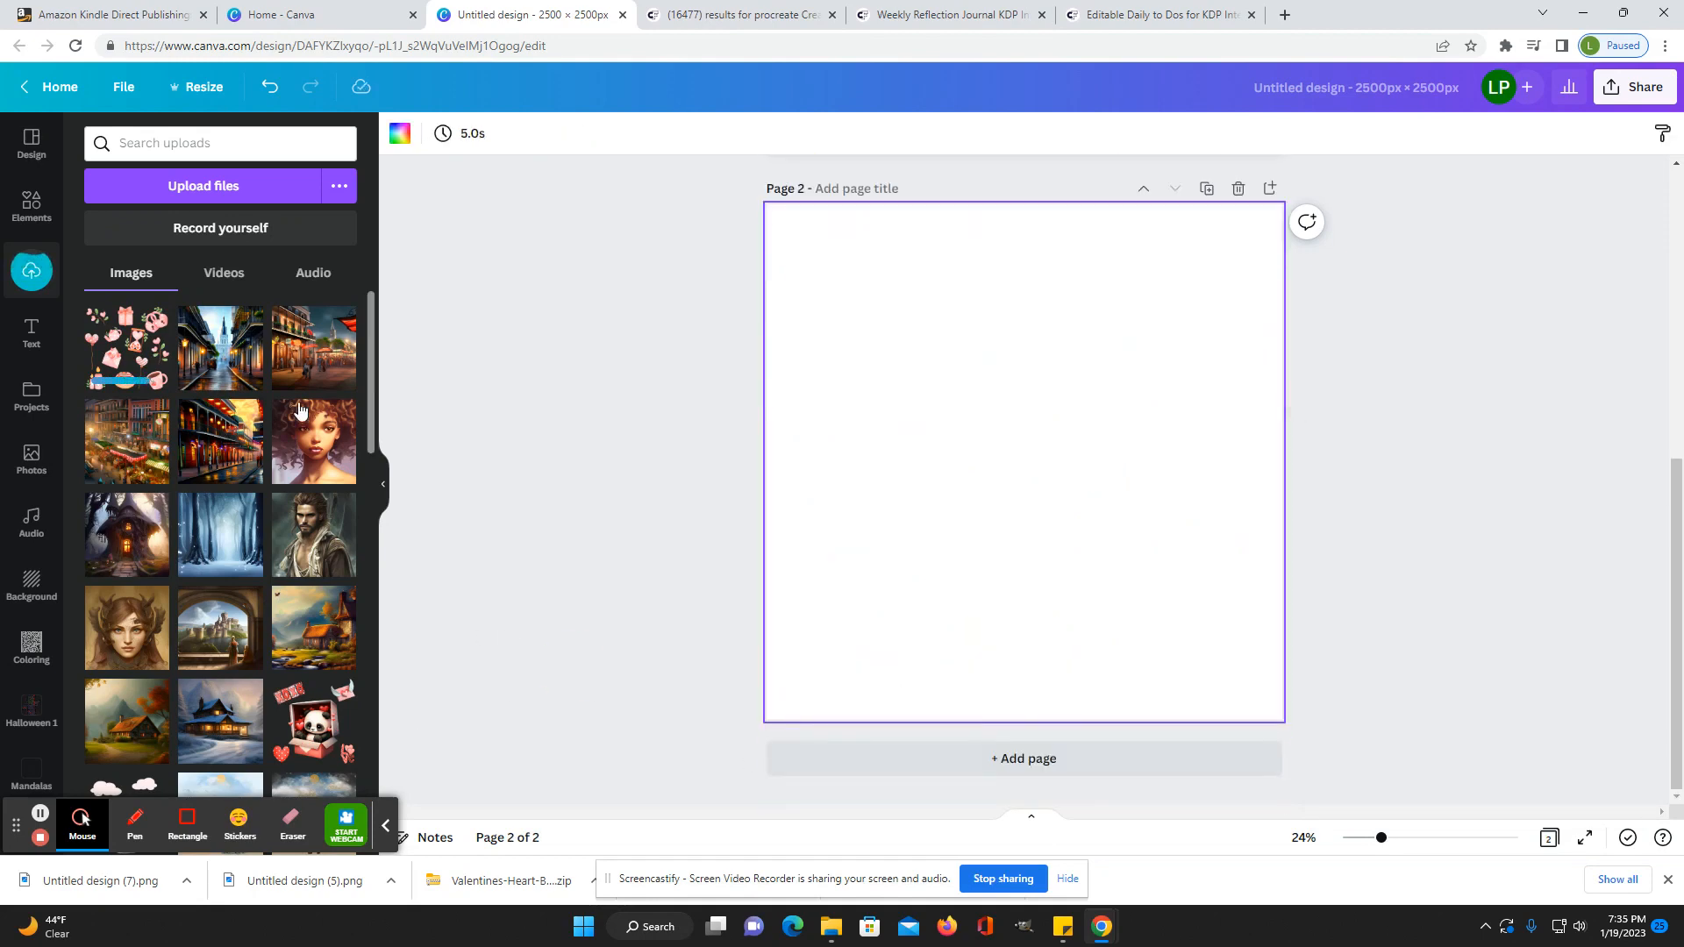
pyautogui.click(122, 348)
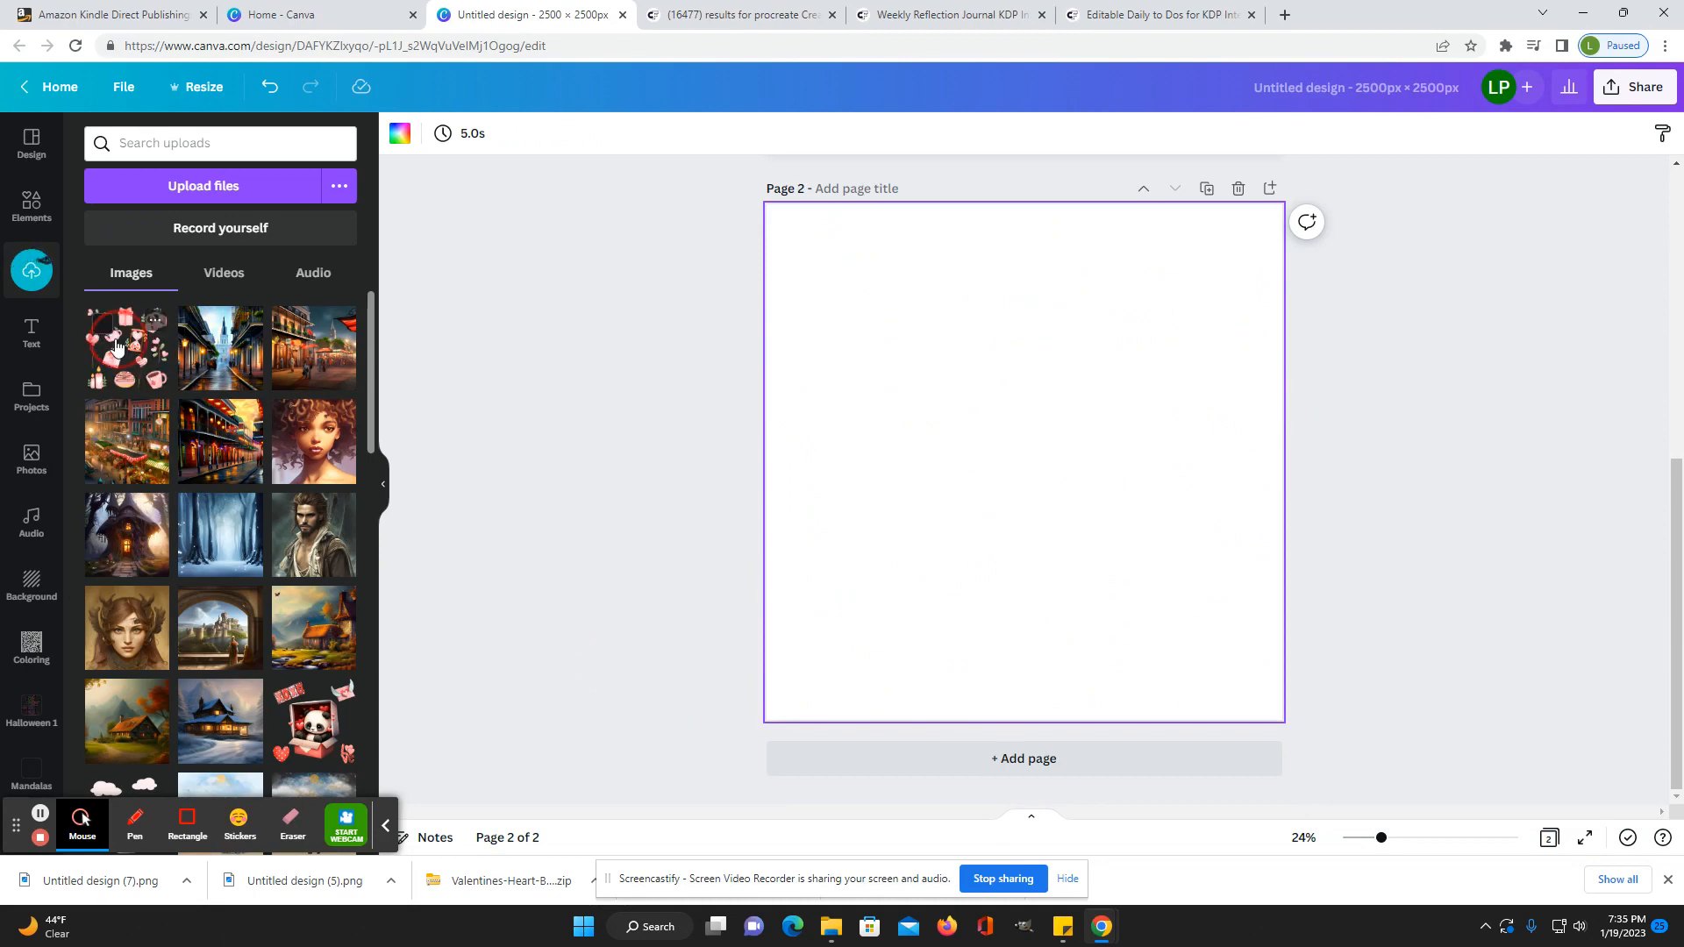
# Step: Align the inserted image with page 2's upper-left corner and enlarge it to fill the whole page
pyautogui.moveTo(1090, 456); pyautogui.dragTo(1025, 391)
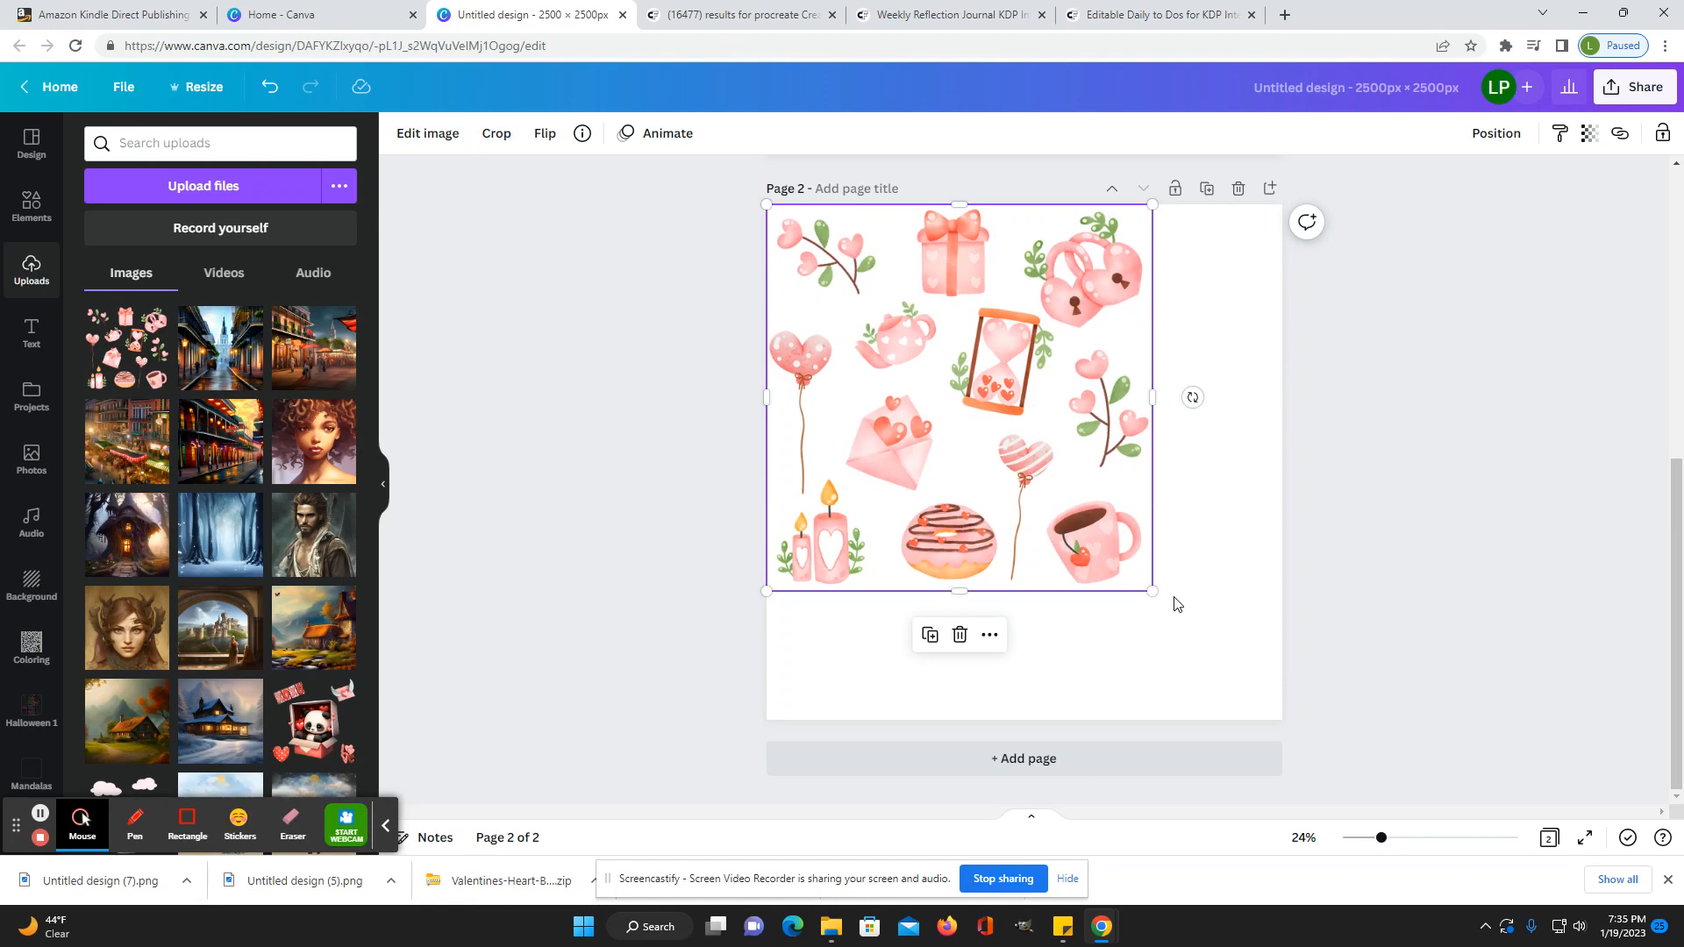
pyautogui.moveTo(1152, 591); pyautogui.dragTo(1182, 621)
pyautogui.moveTo(962, 409)
pyautogui.mouseDown()
pyautogui.moveTo(970, 422)
pyautogui.moveTo(962, 409)
pyautogui.mouseUp()
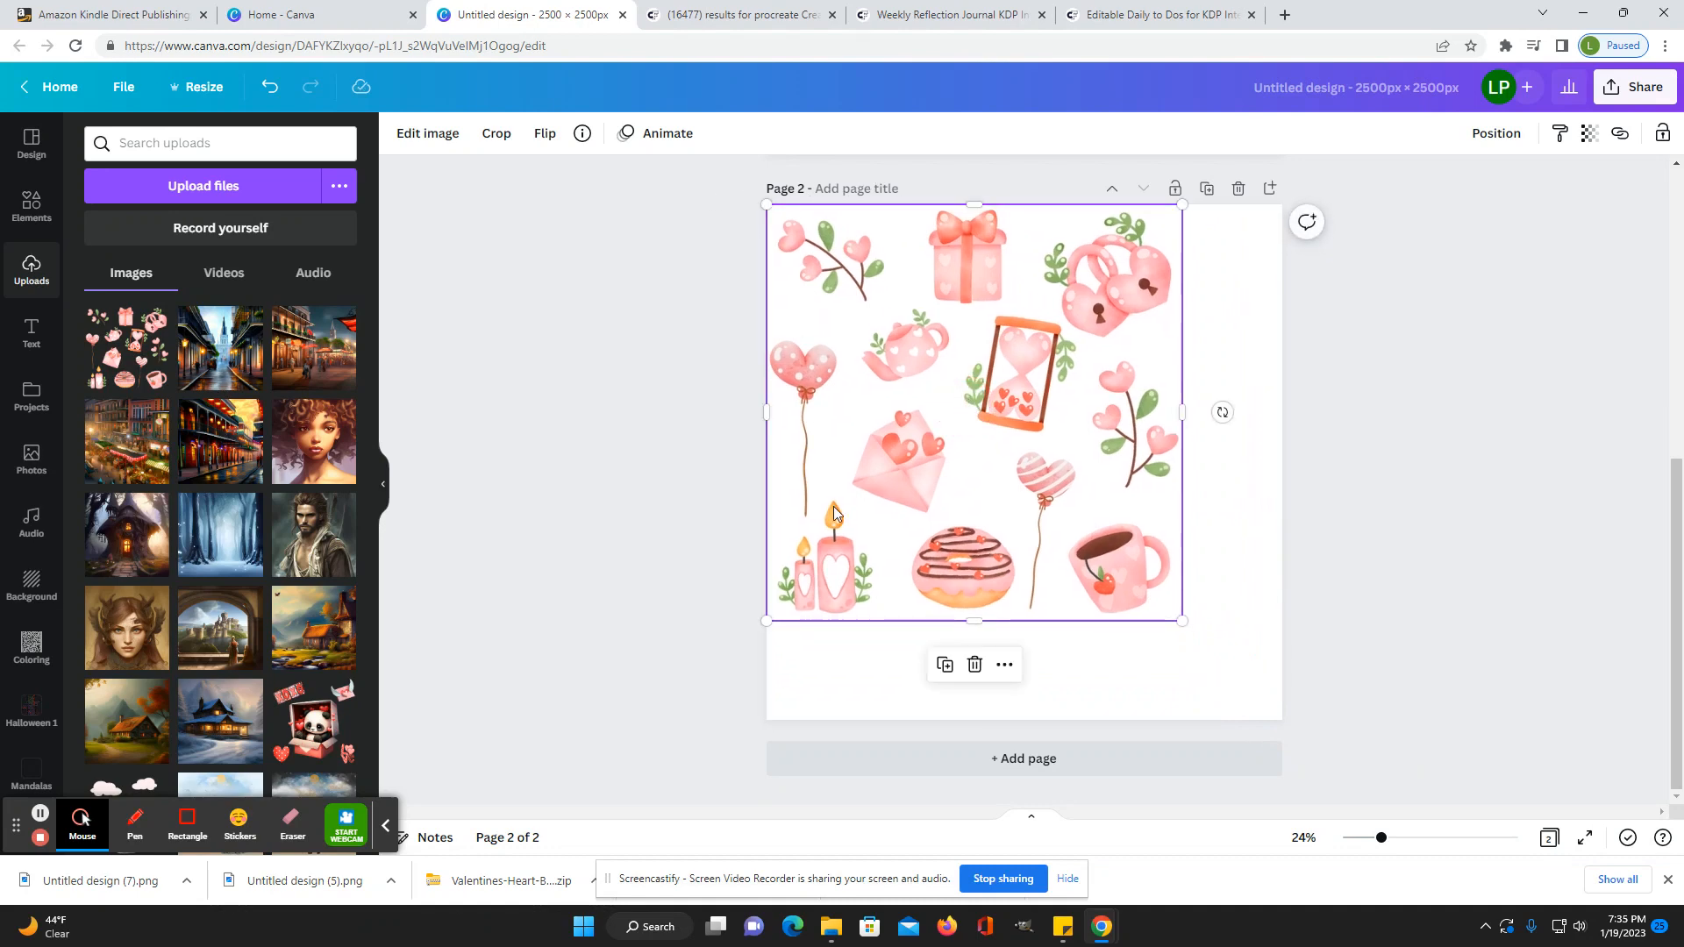
pyautogui.moveTo(1182, 621); pyautogui.dragTo(1277, 732)
# Step: Shift the full-page image right by half the page width and fill the empty left half with a duplicate
pyautogui.moveTo(944, 681); pyautogui.dragTo(1201, 674)
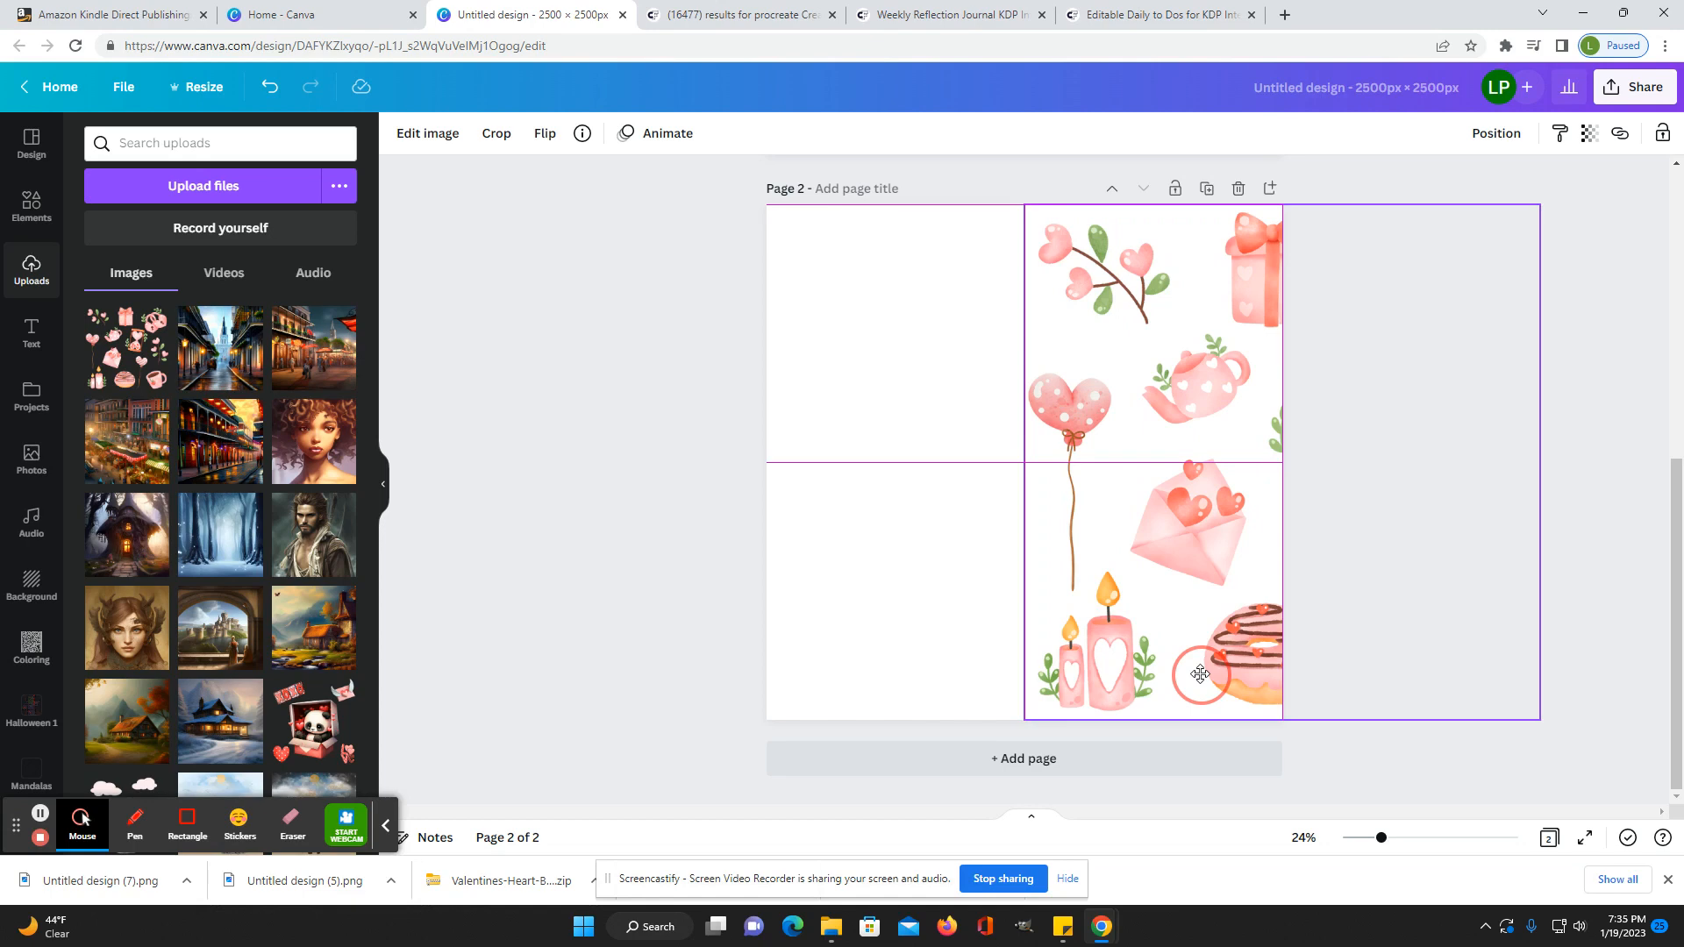
pyautogui.moveTo(1201, 673); pyautogui.dragTo(1200, 674)
pyautogui.click(1251, 765)
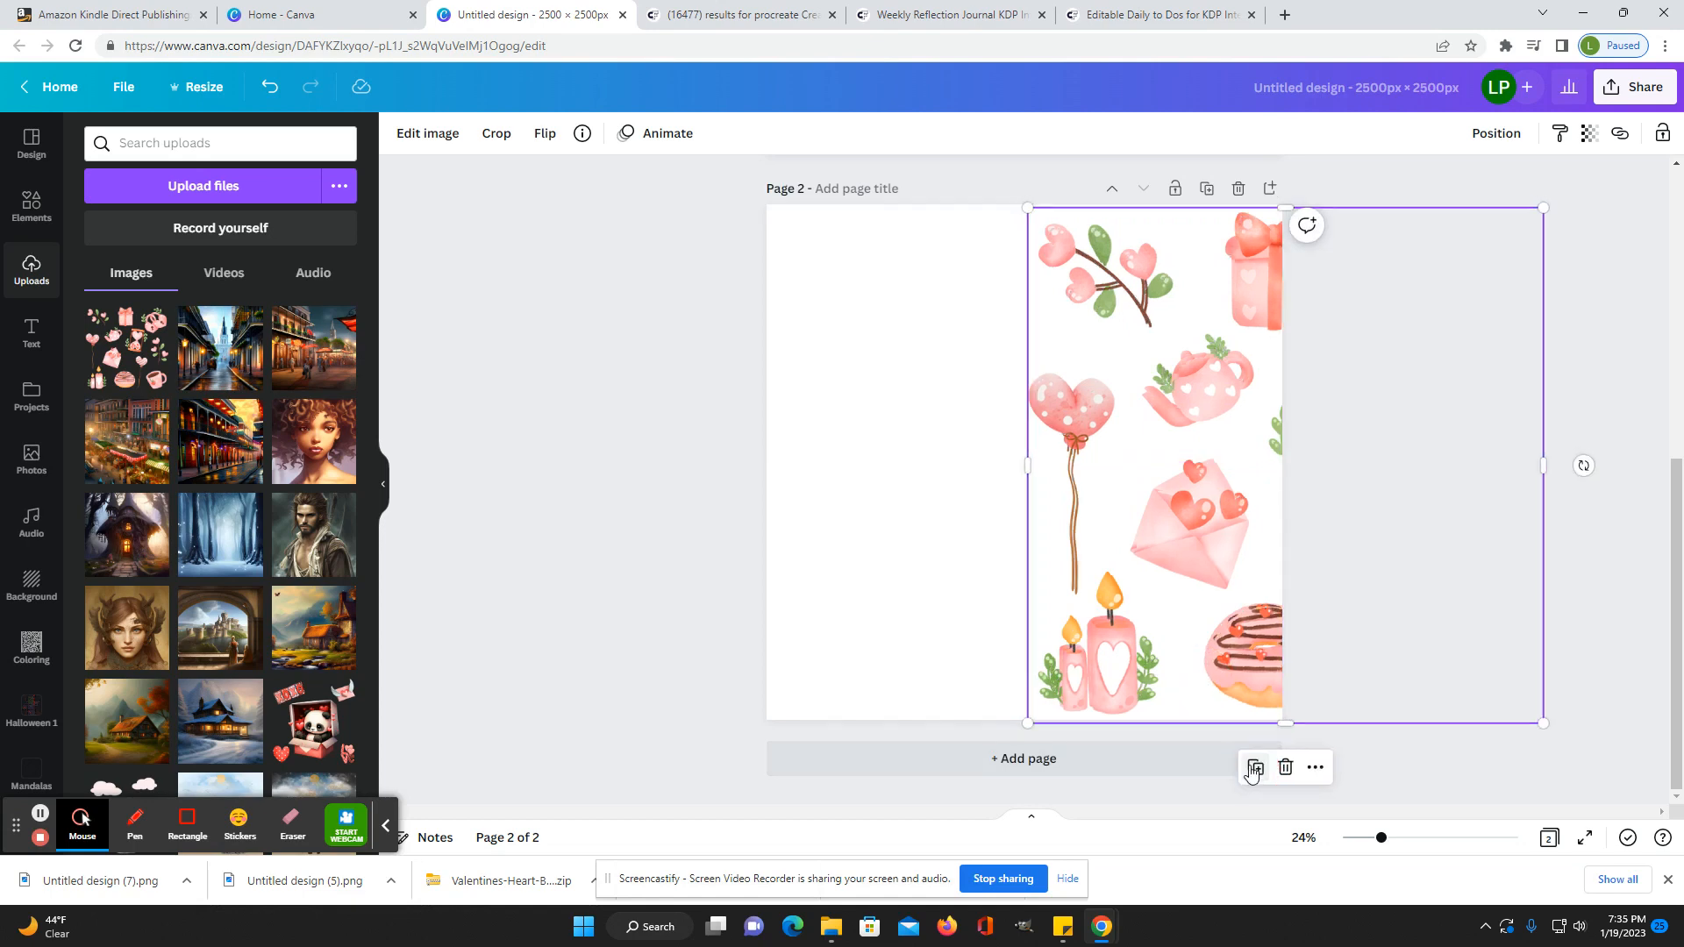
pyautogui.moveTo(1215, 655); pyautogui.dragTo(962, 652)
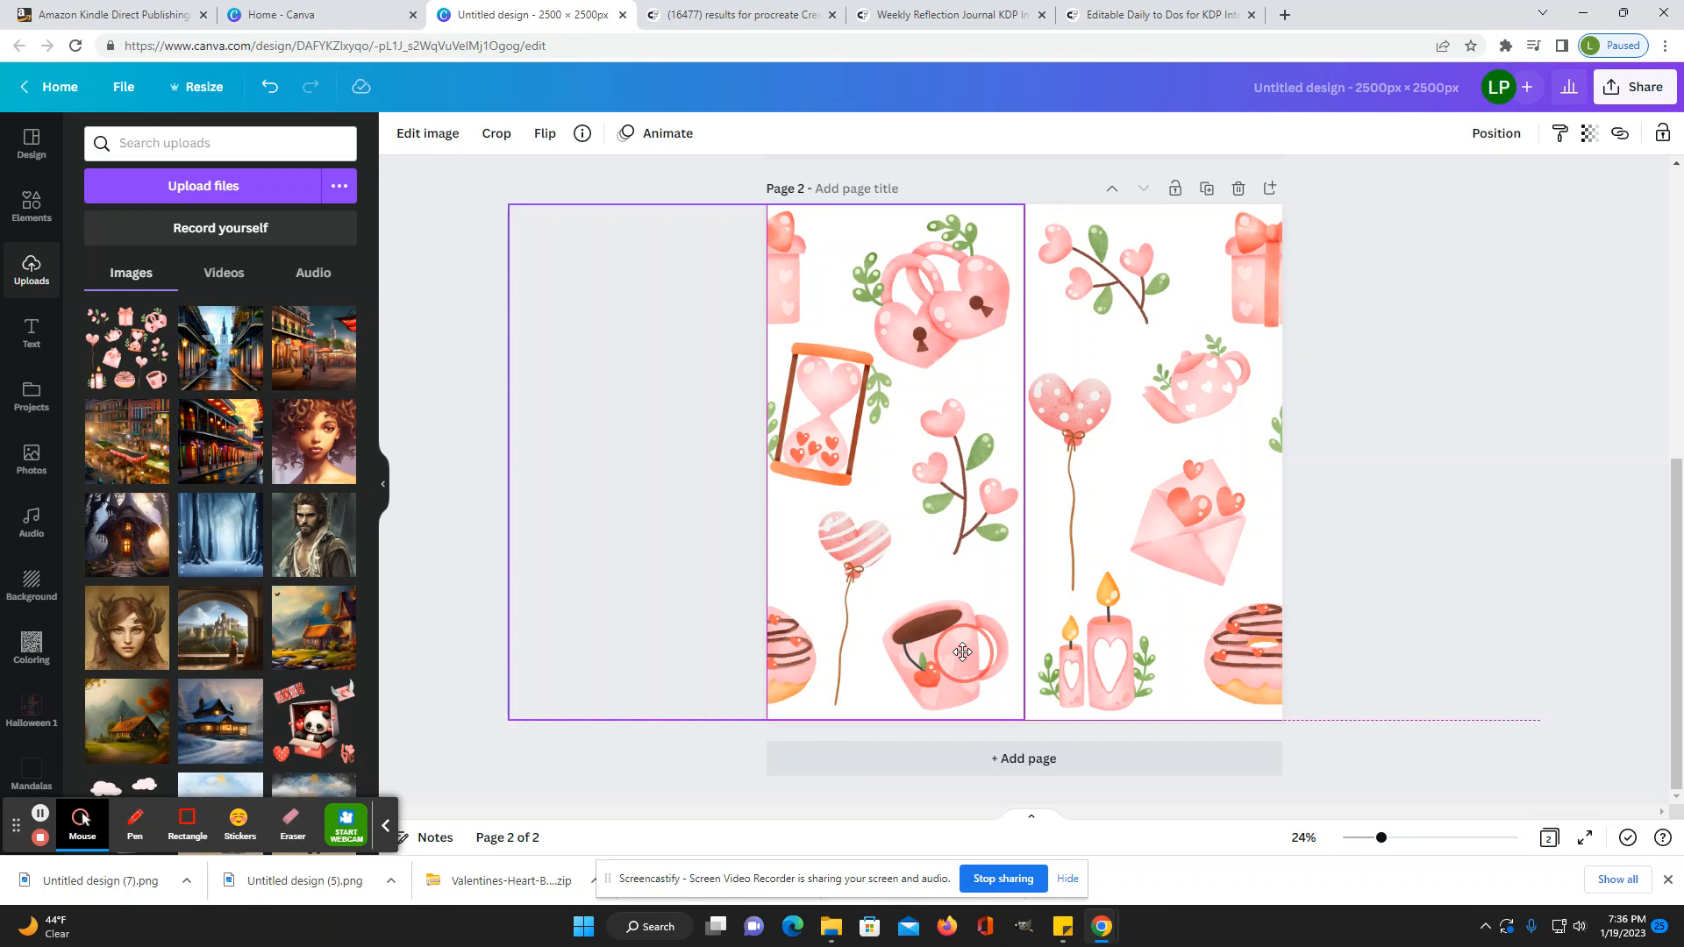
pyautogui.moveTo(962, 652); pyautogui.dragTo(962, 652)
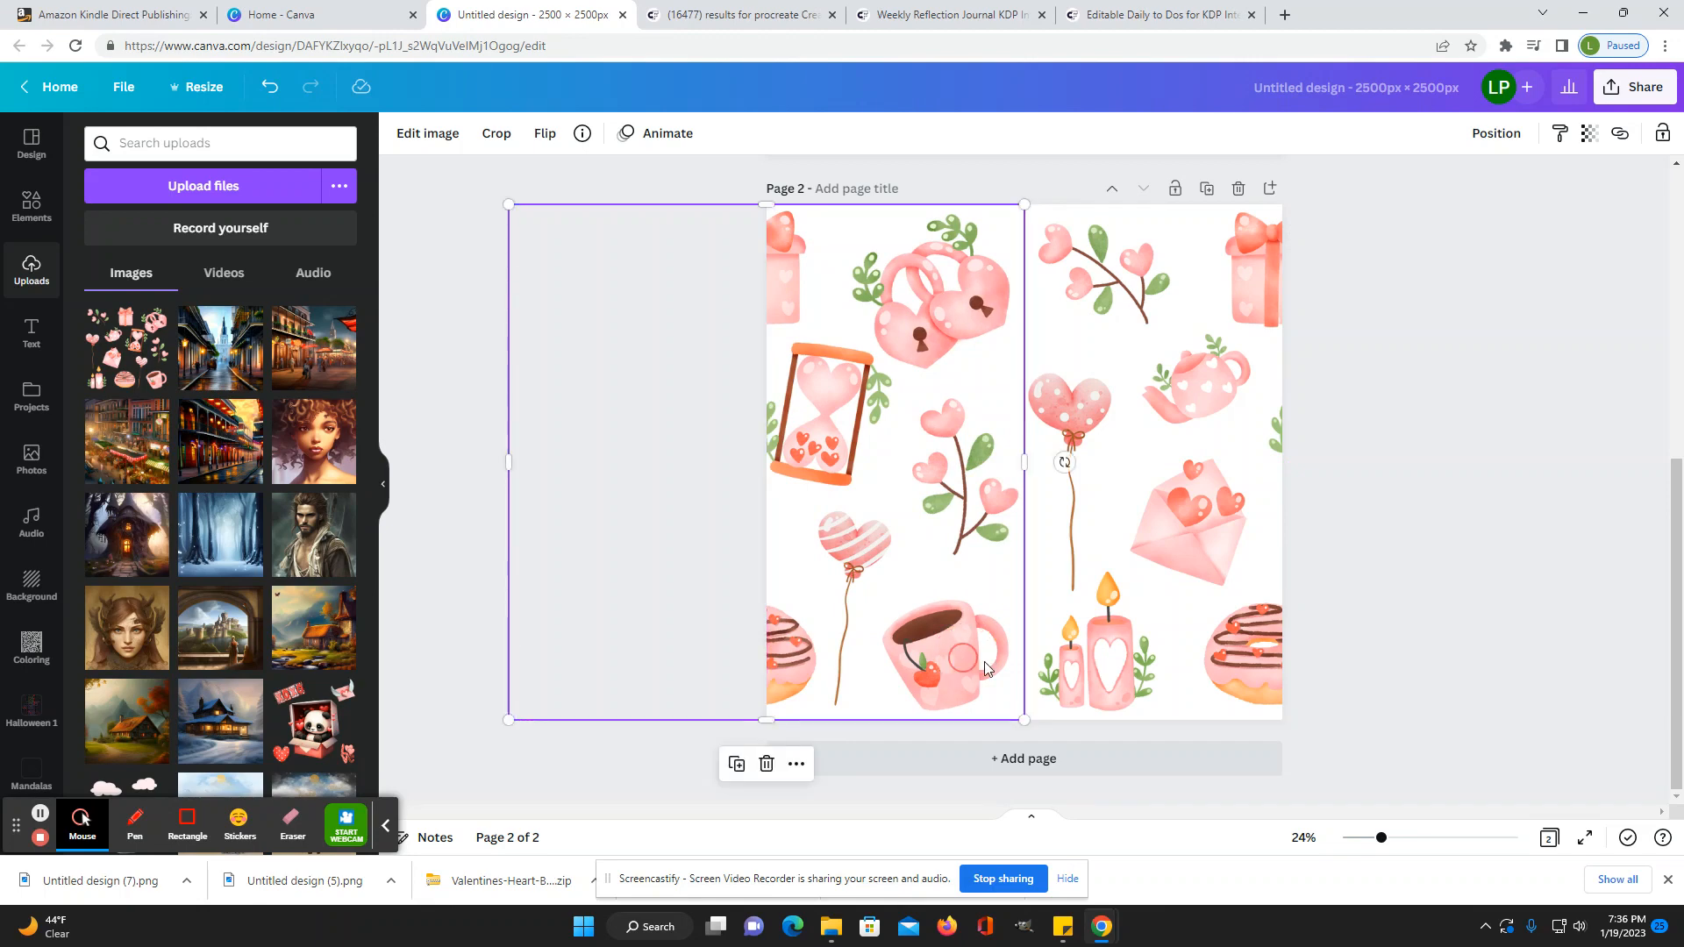
# Step: Download only page 2 as a 2,500 × 2,500 px PNG with a transparent background
pyautogui.click(1499, 478)
pyautogui.click(1634, 86)
pyautogui.click(1460, 500)
pyautogui.click(1477, 405)
pyautogui.click(1469, 525)
pyautogui.click(1474, 623)
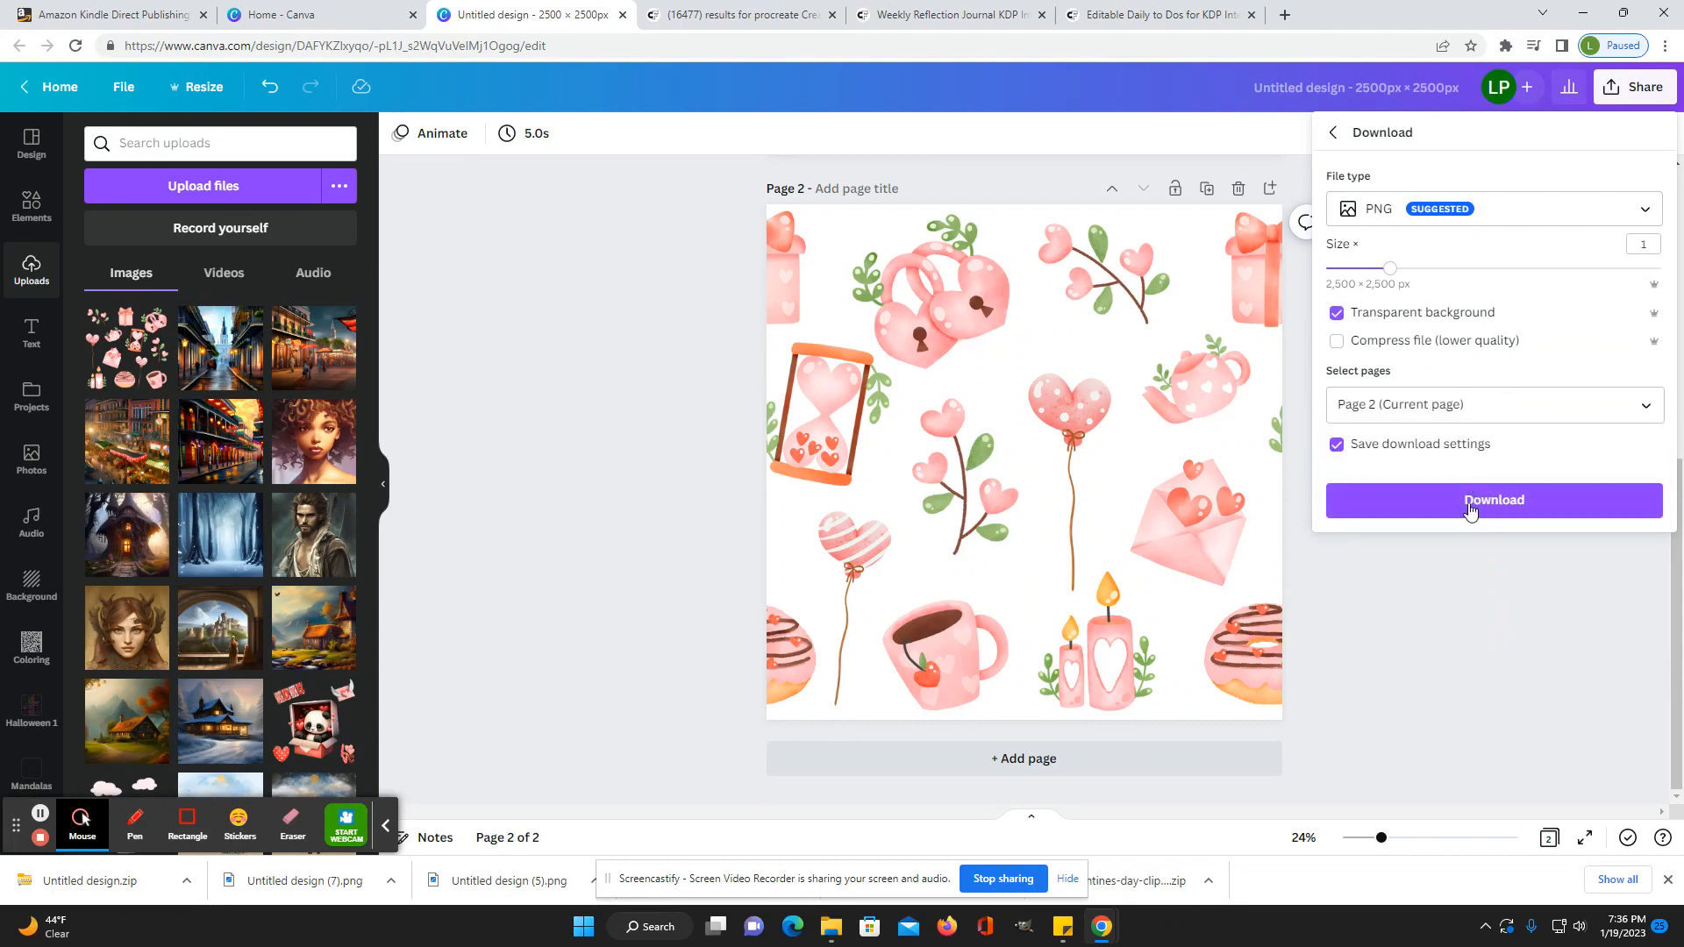
pyautogui.click(1471, 507)
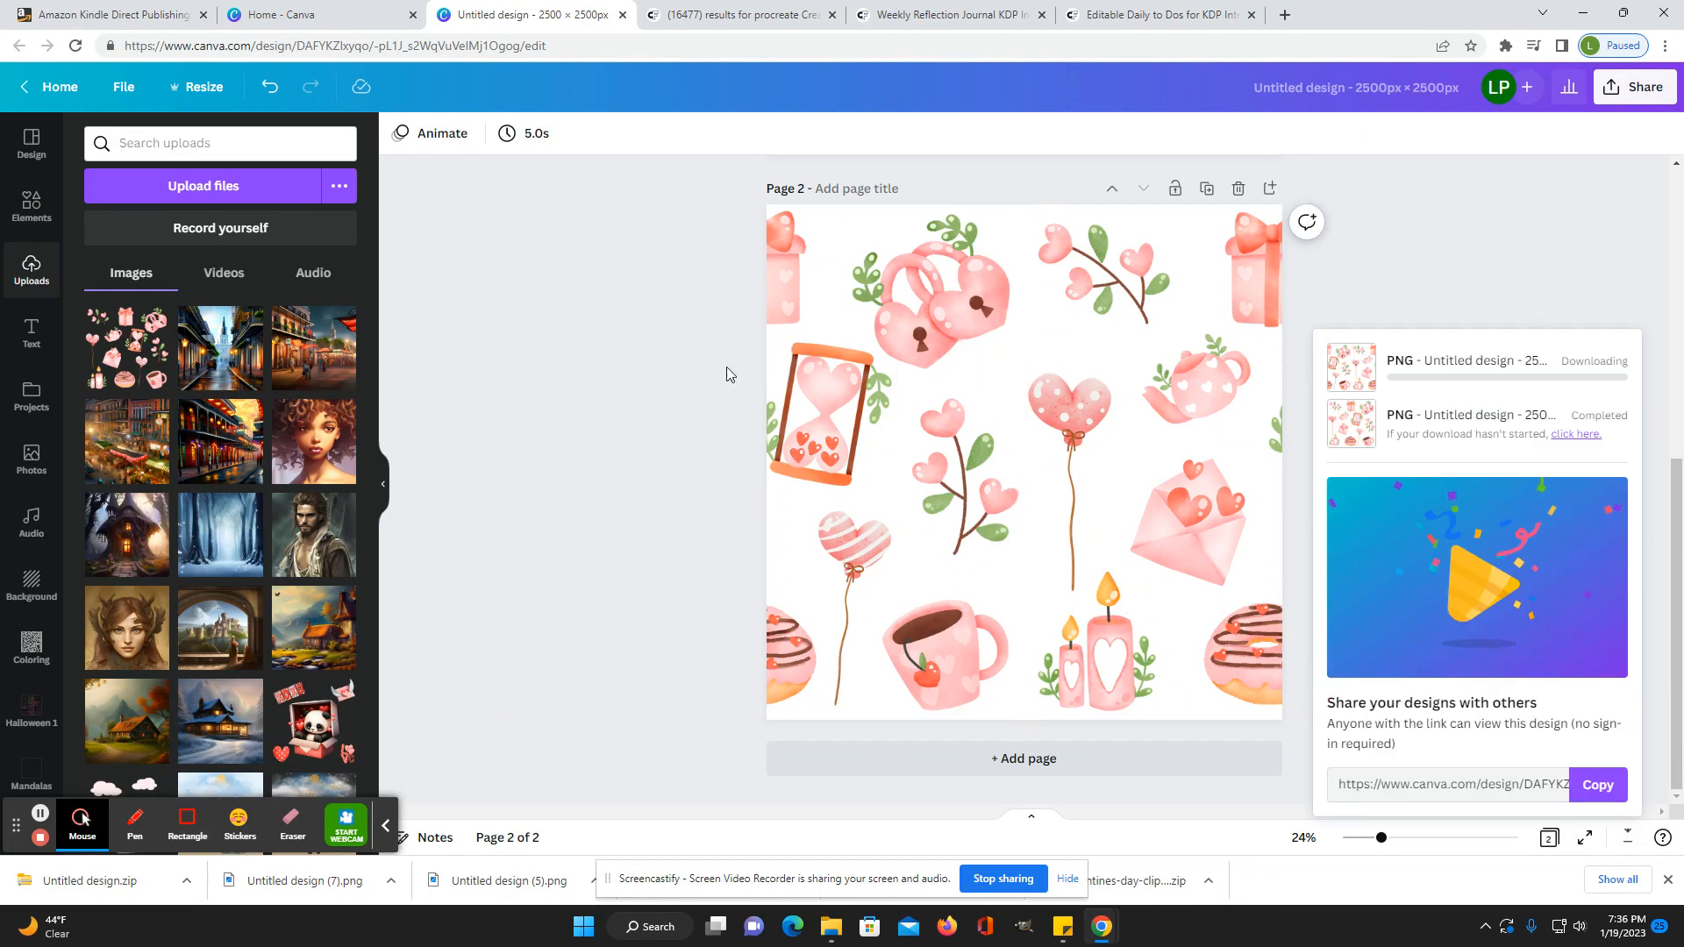
# Step: Upload the newly downloaded PNG and delete both image copies from page 2
pyautogui.moveTo(101, 880); pyautogui.dragTo(589, 642)
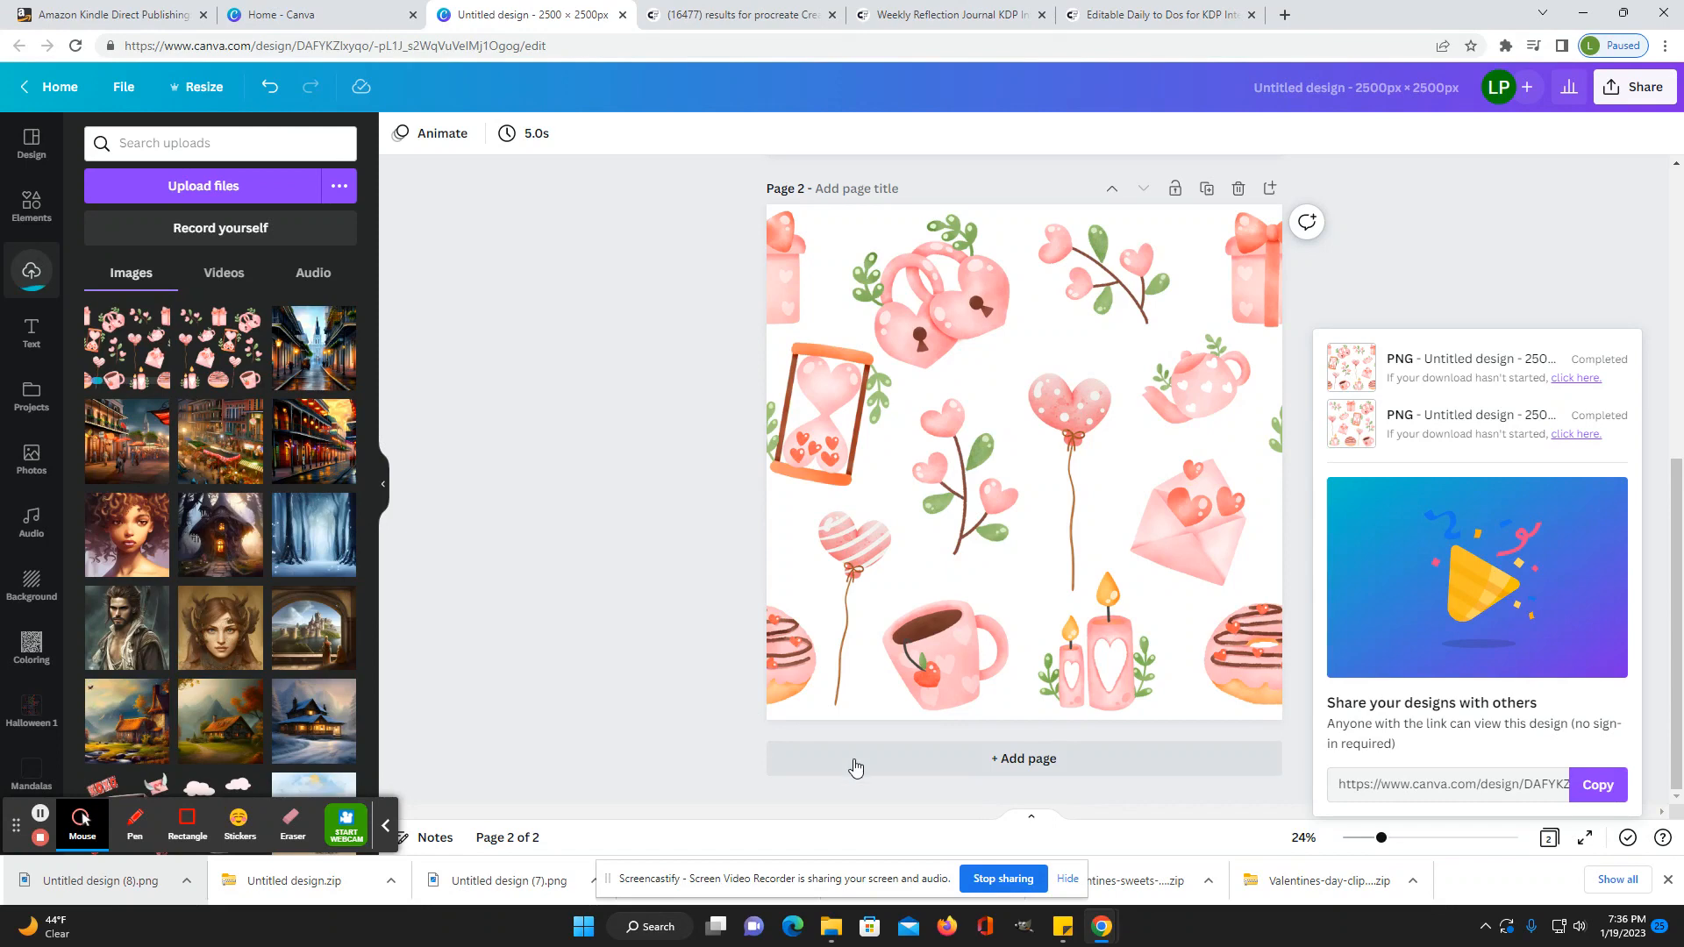
pyautogui.click(948, 485)
pyautogui.click(767, 764)
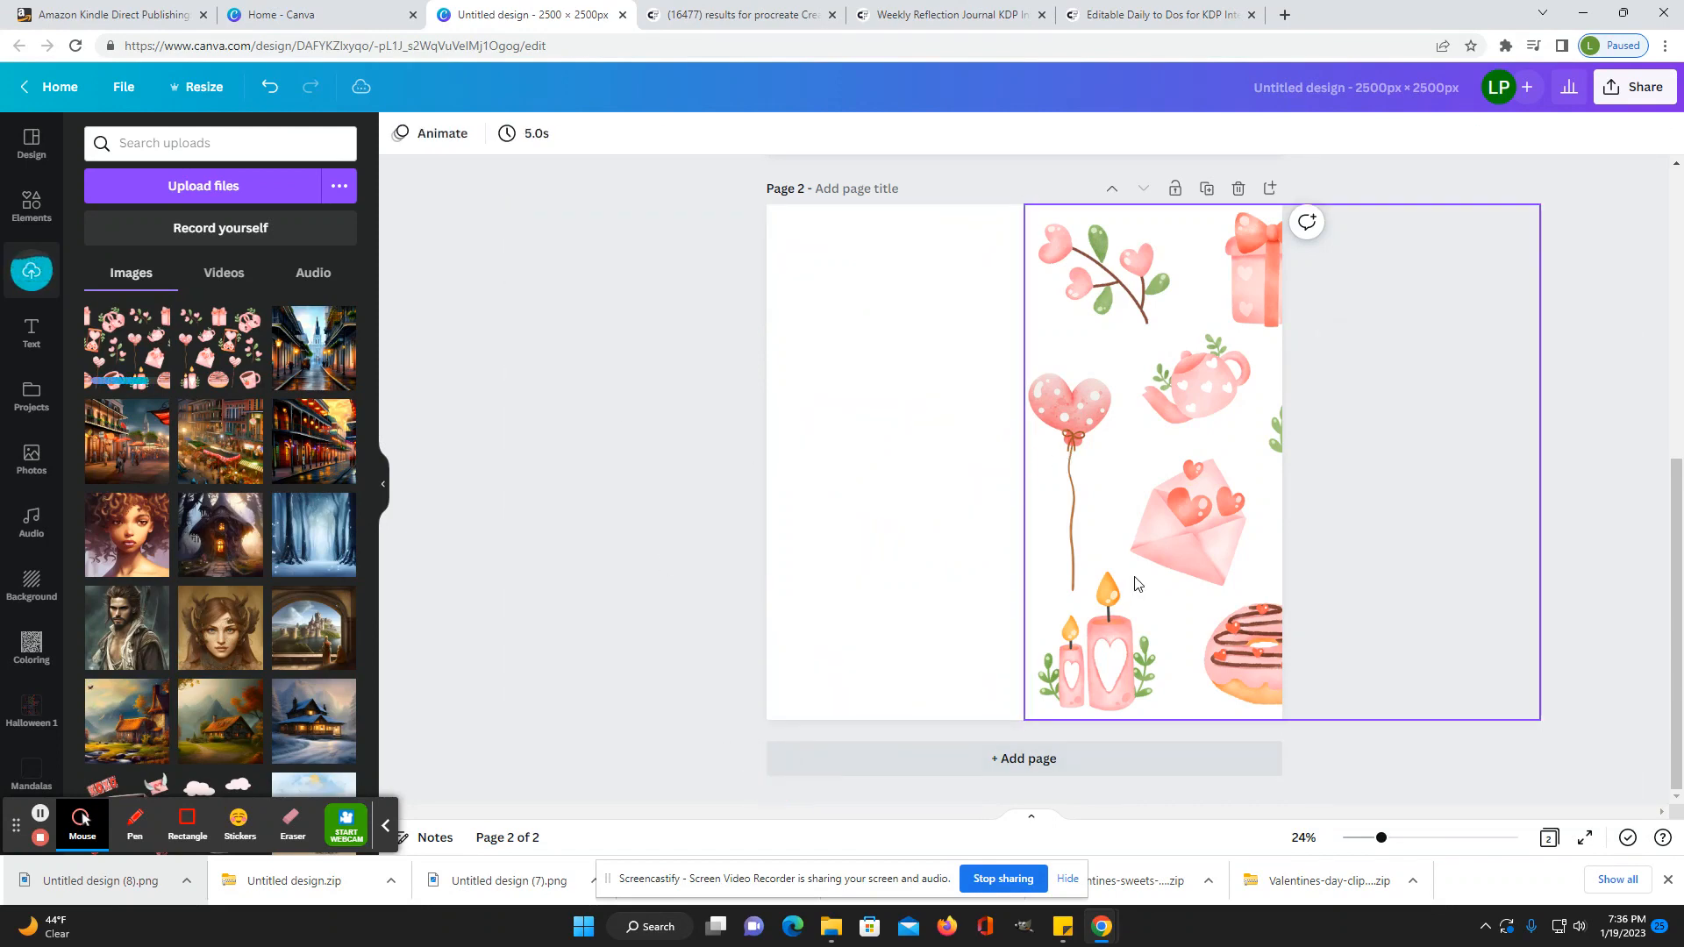
pyautogui.click(1281, 766)
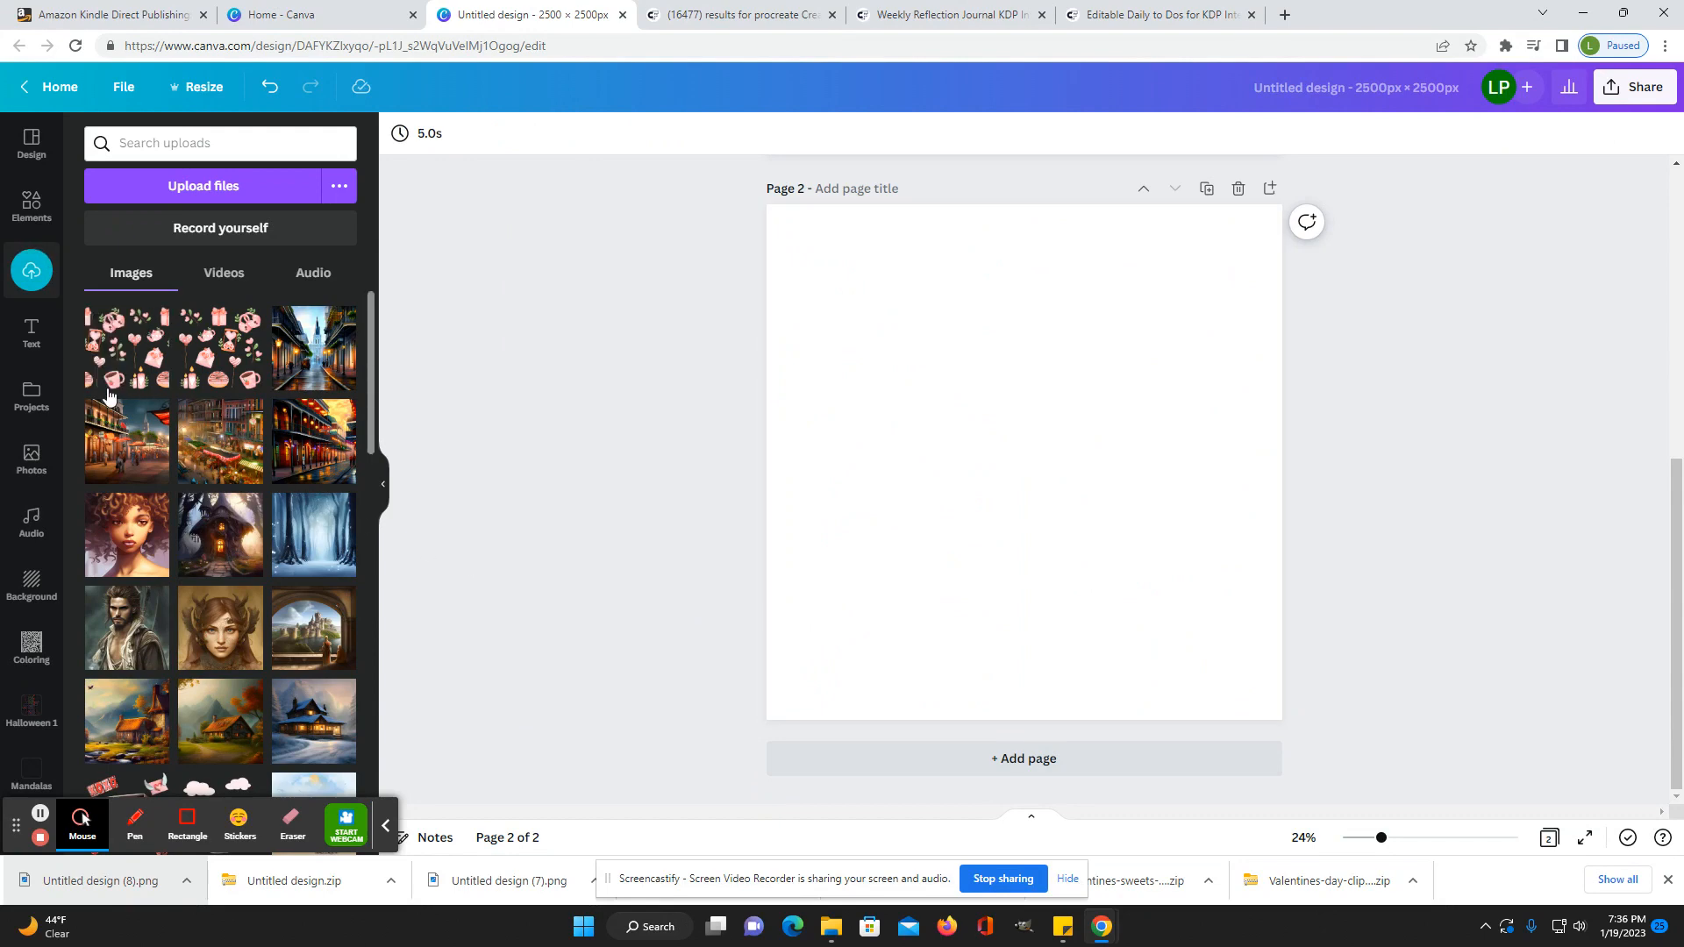
# Step: Insert the newest uploaded pattern on page 2, enlarge it to fill the page and shift it up by half the page height
pyautogui.moveTo(962, 529); pyautogui.dragTo(917, 449)
pyautogui.moveTo(1156, 594); pyautogui.dragTo(1284, 728)
pyautogui.moveTo(1104, 654); pyautogui.dragTo(1118, 374)
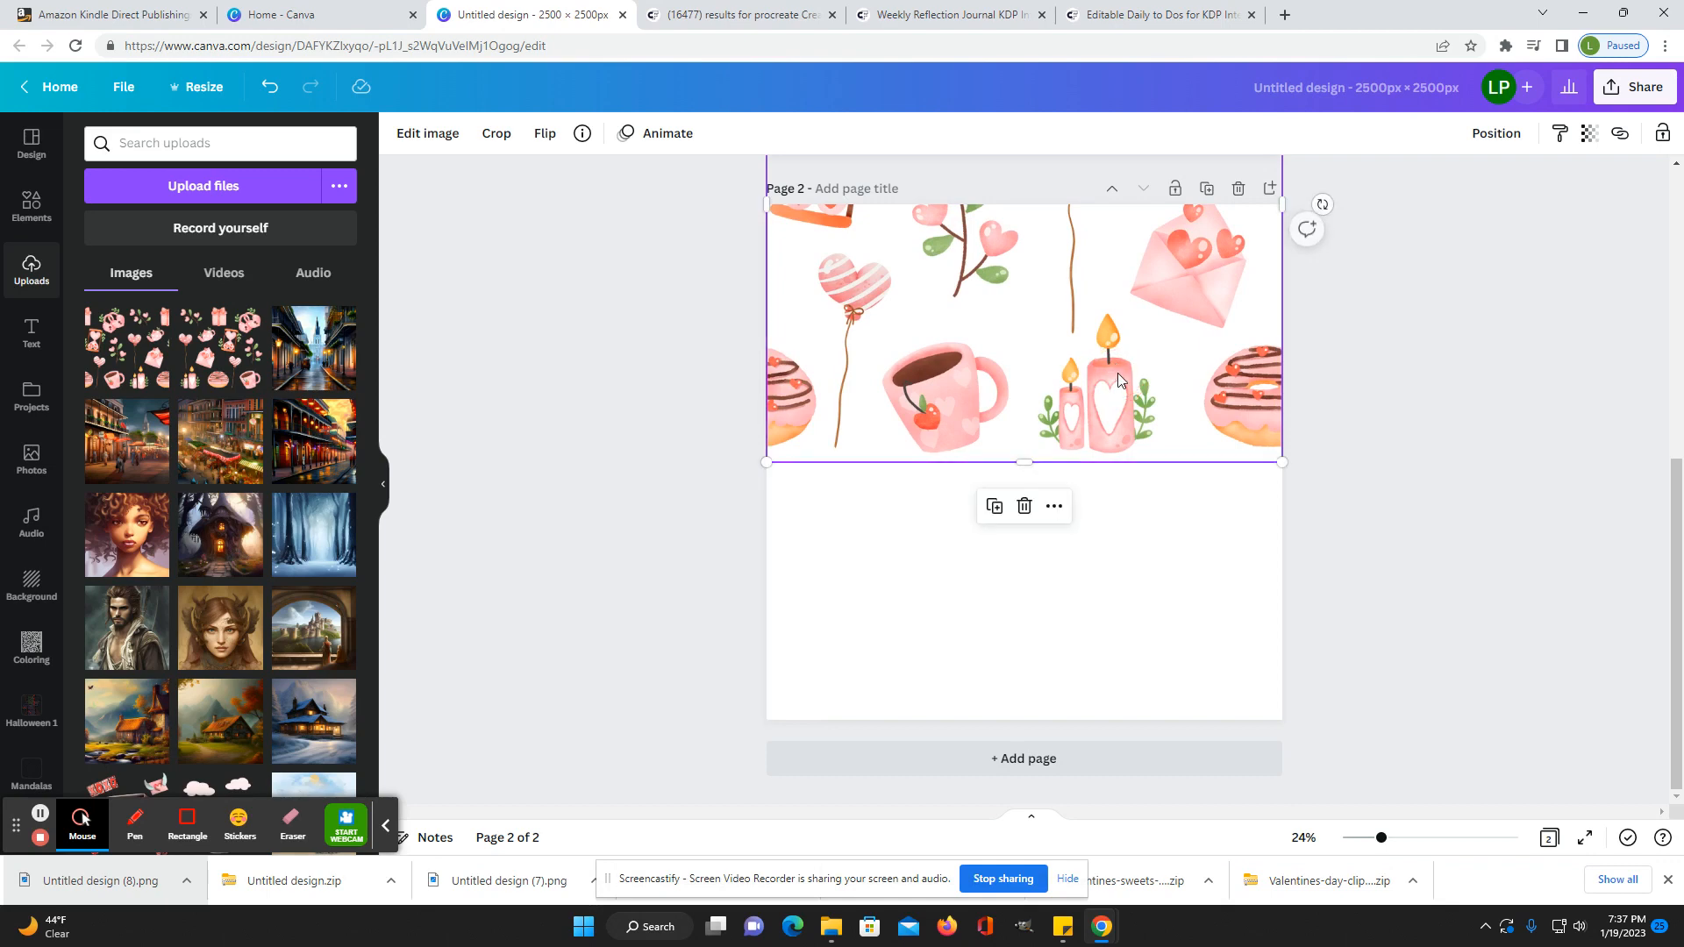
# Step: Duplicate the shifted pattern and align the copy with the empty lower half of page 2
pyautogui.click(994, 506)
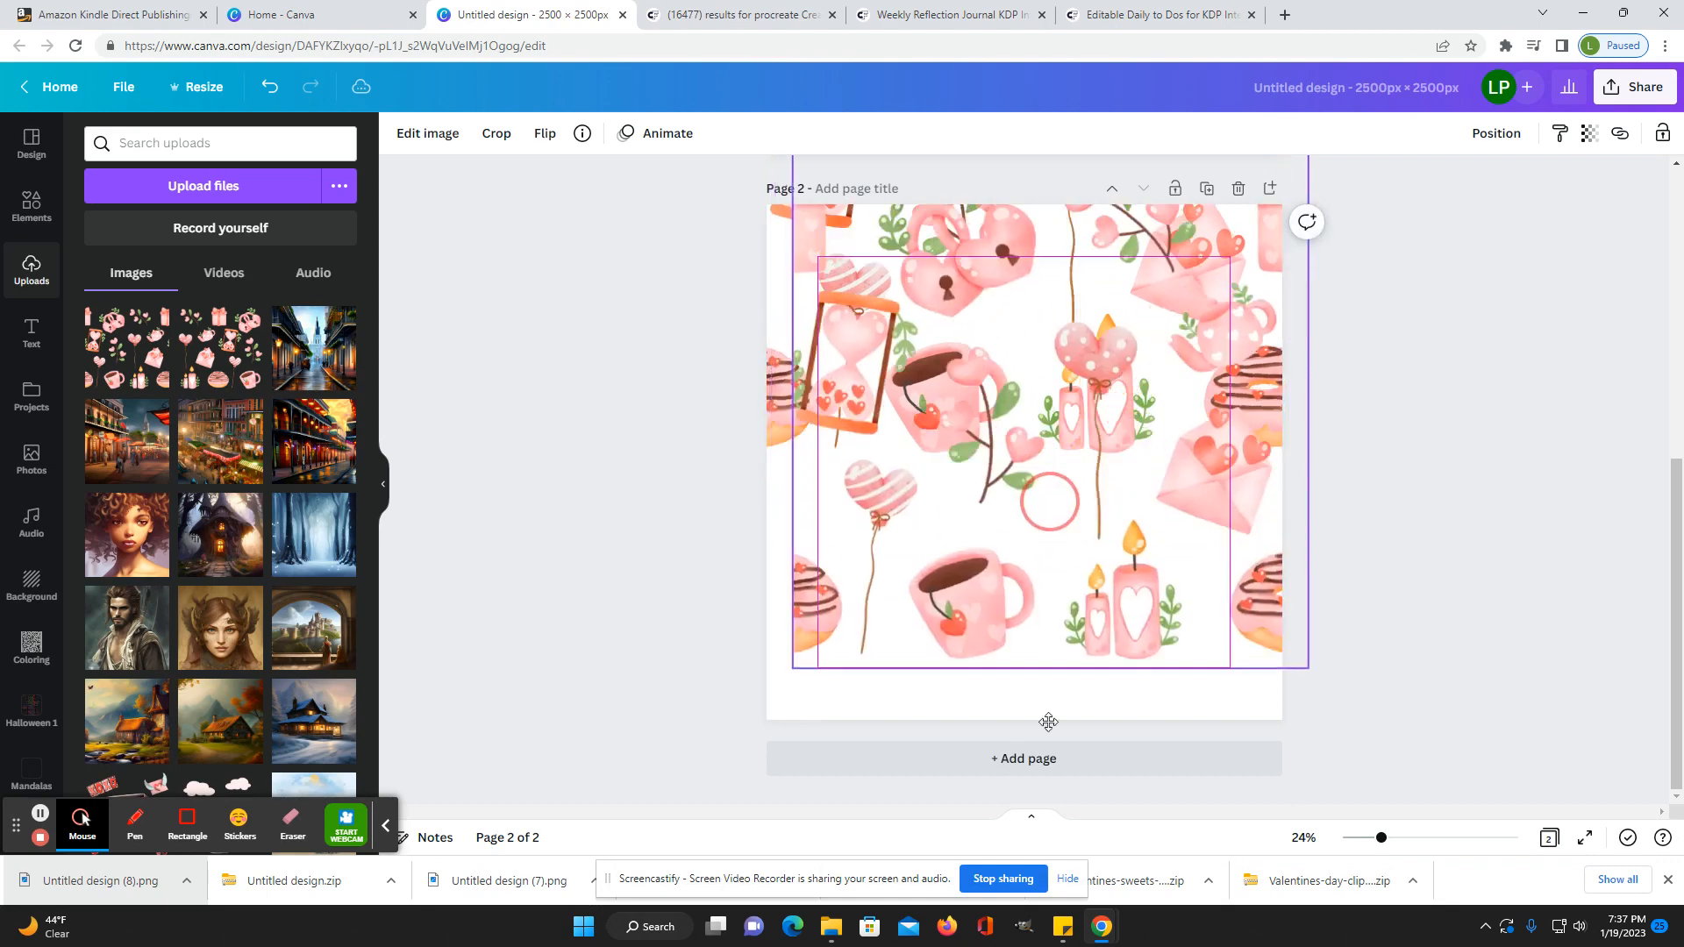
pyautogui.moveTo(1075, 540); pyautogui.dragTo(1059, 632)
pyautogui.click(1481, 392)
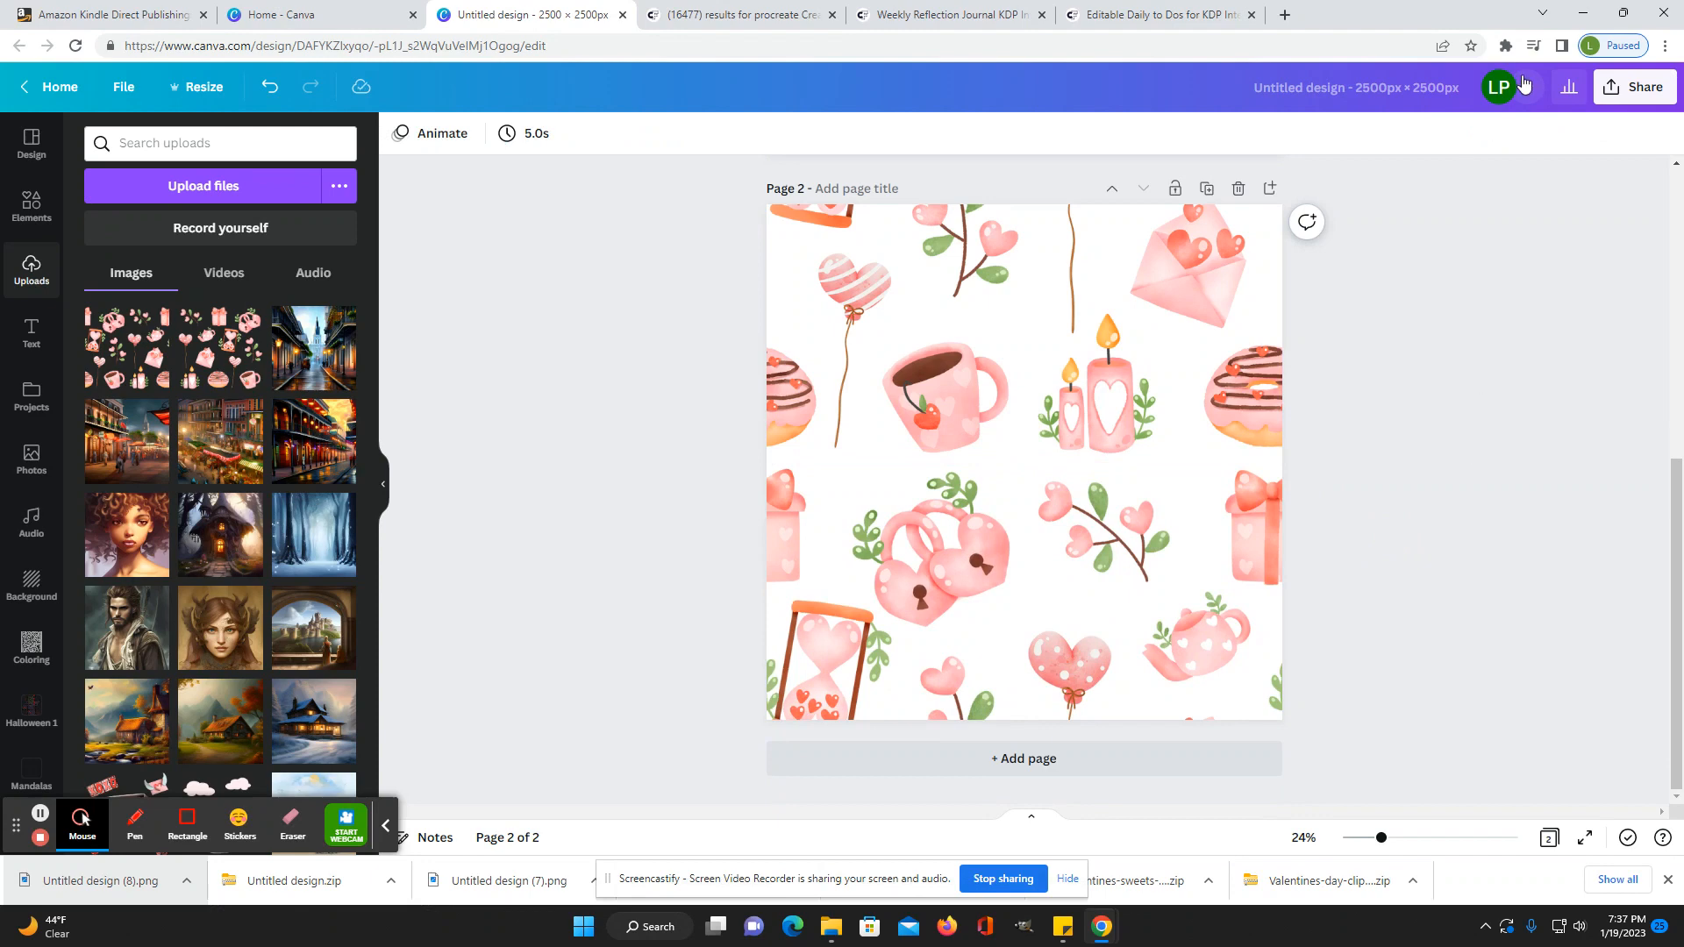
# Step: Download the vertically shifted pattern on page 2 as a PNG with a transparent background
pyautogui.click(1633, 86)
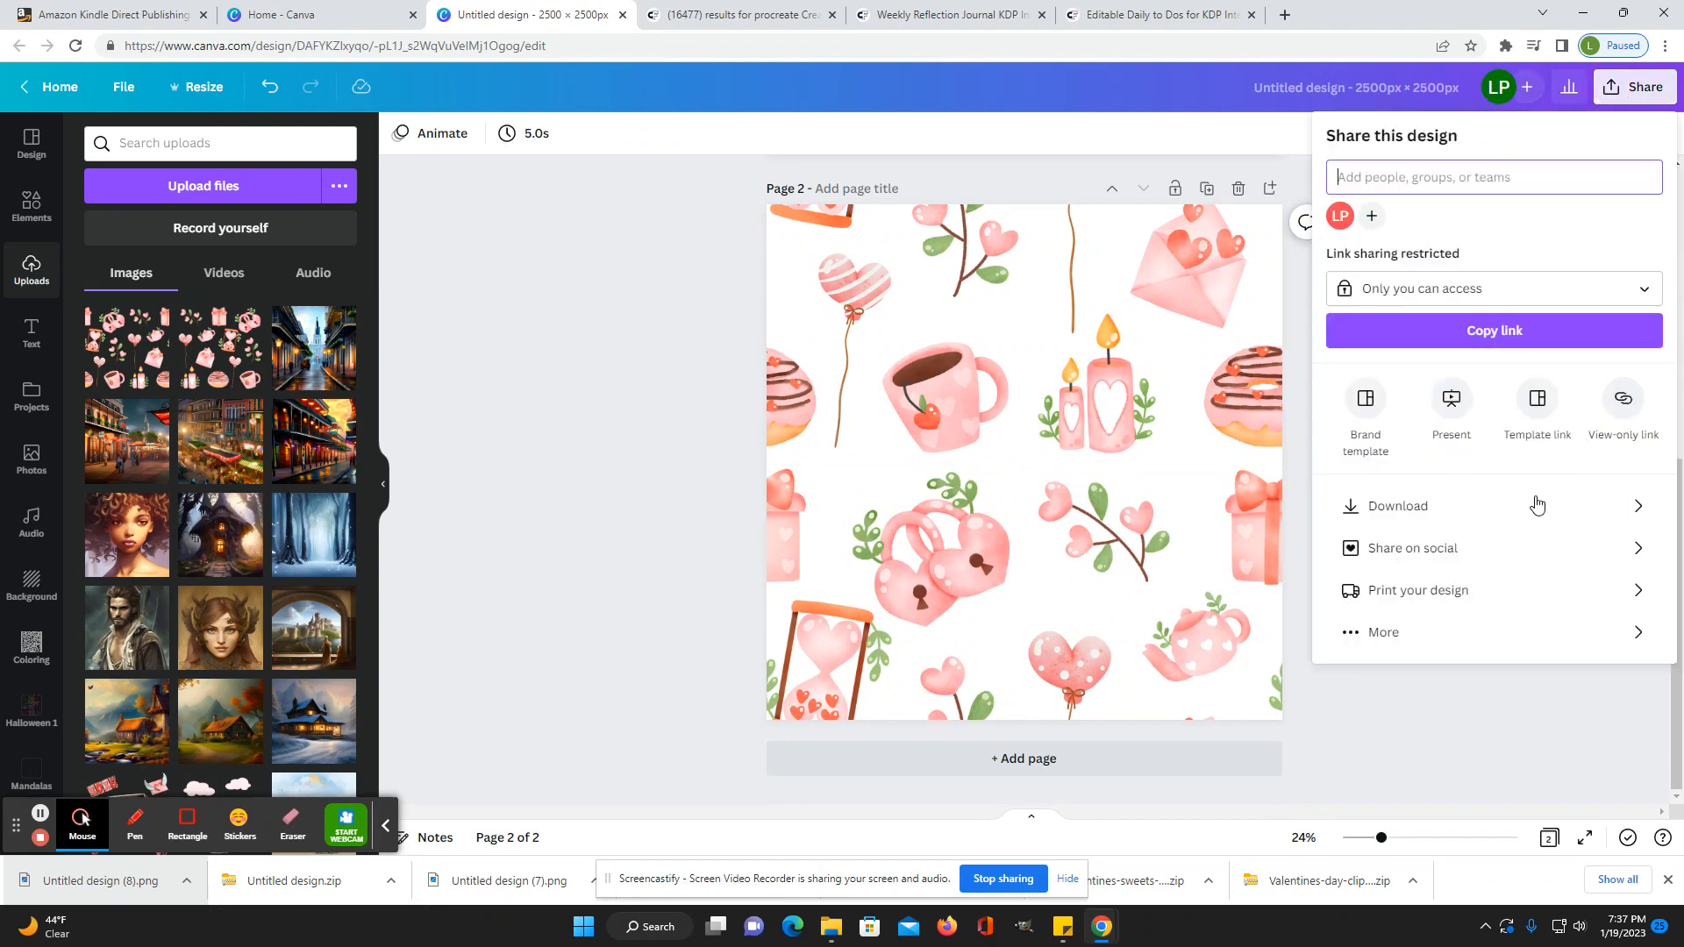
pyautogui.click(1523, 507)
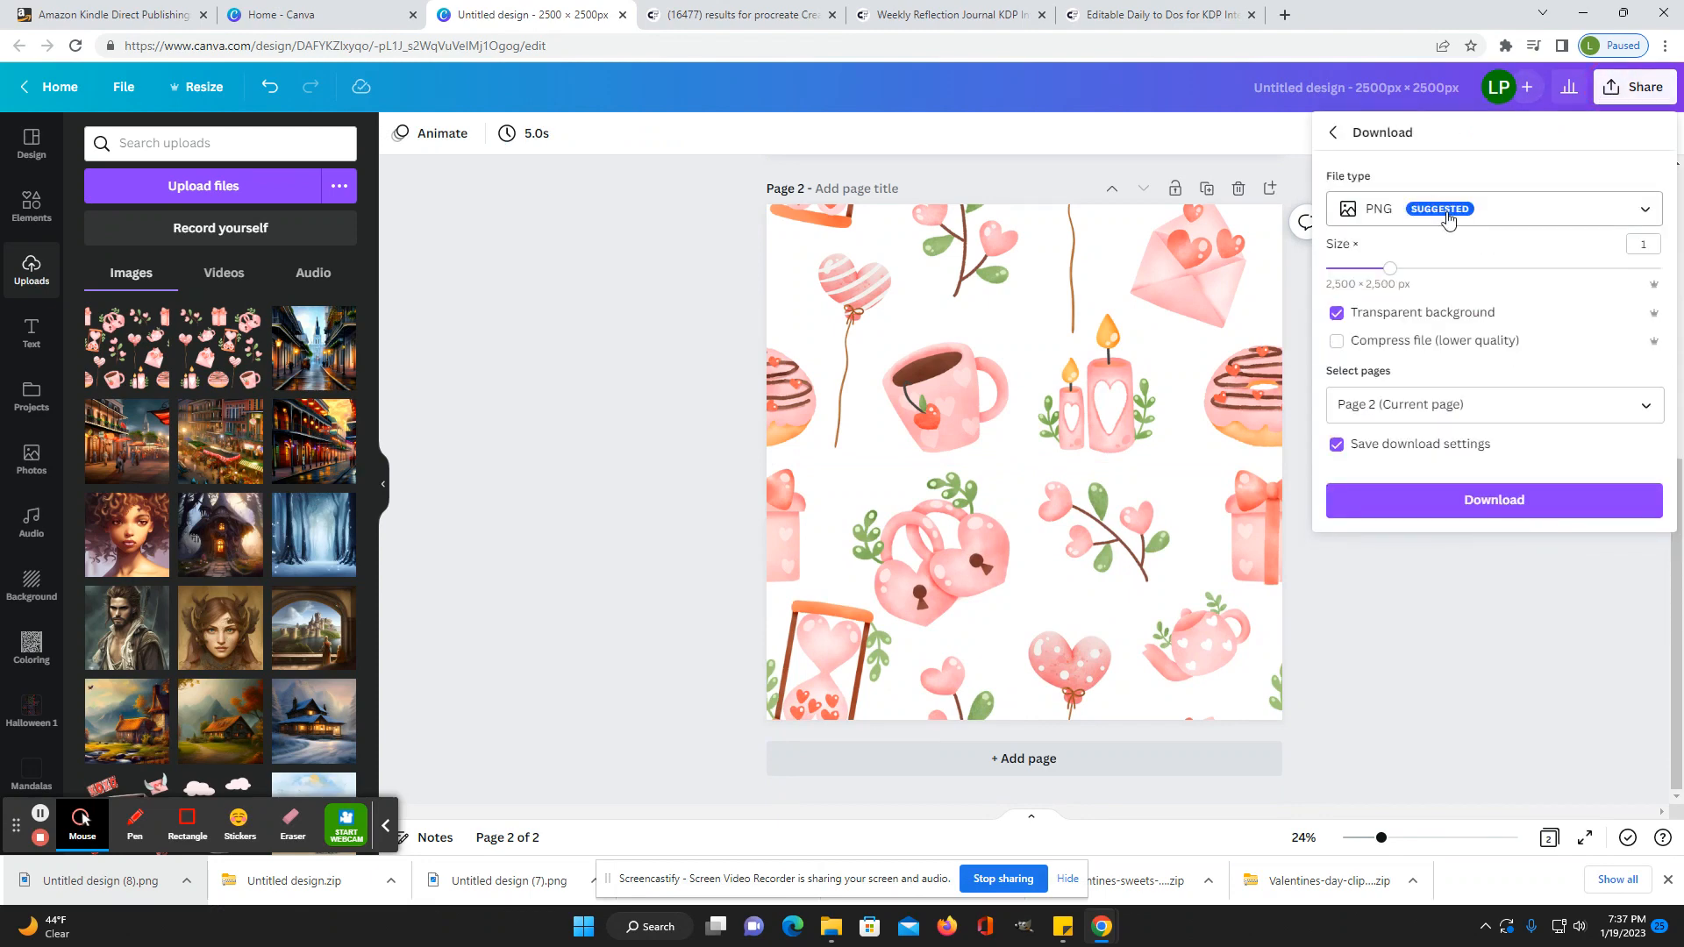
pyautogui.click(1523, 509)
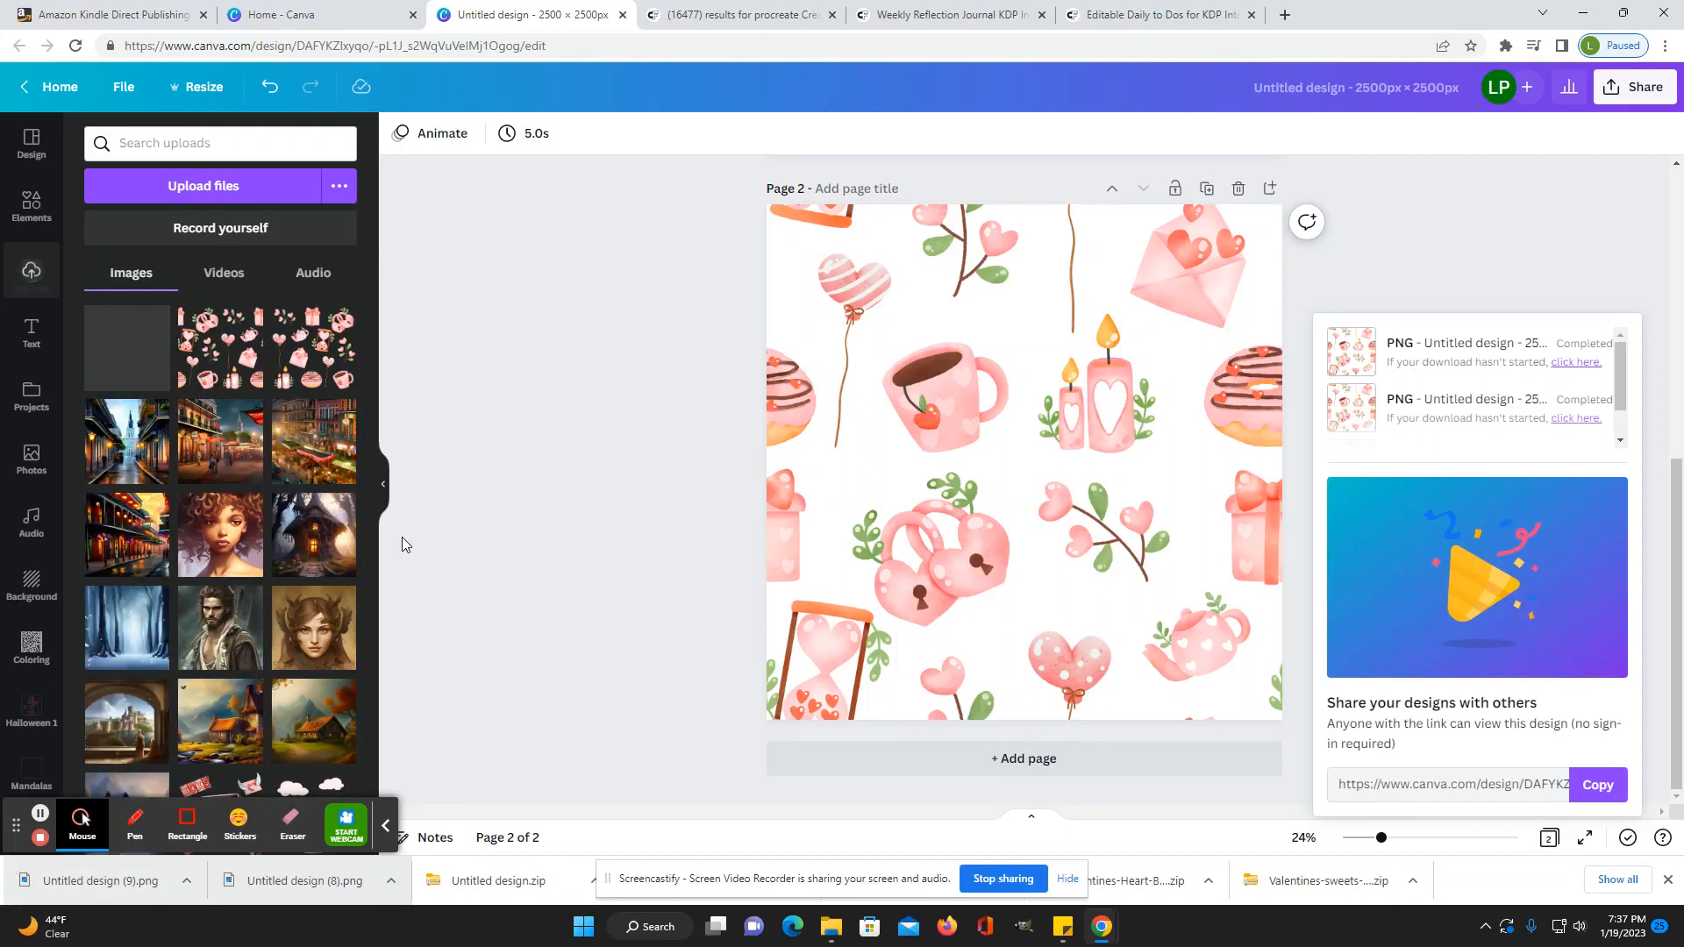
# Step: Delete the upper and lower pattern copies so page 2 is blank
pyautogui.click(1037, 527)
pyautogui.click(1026, 427)
pyautogui.click(1026, 430)
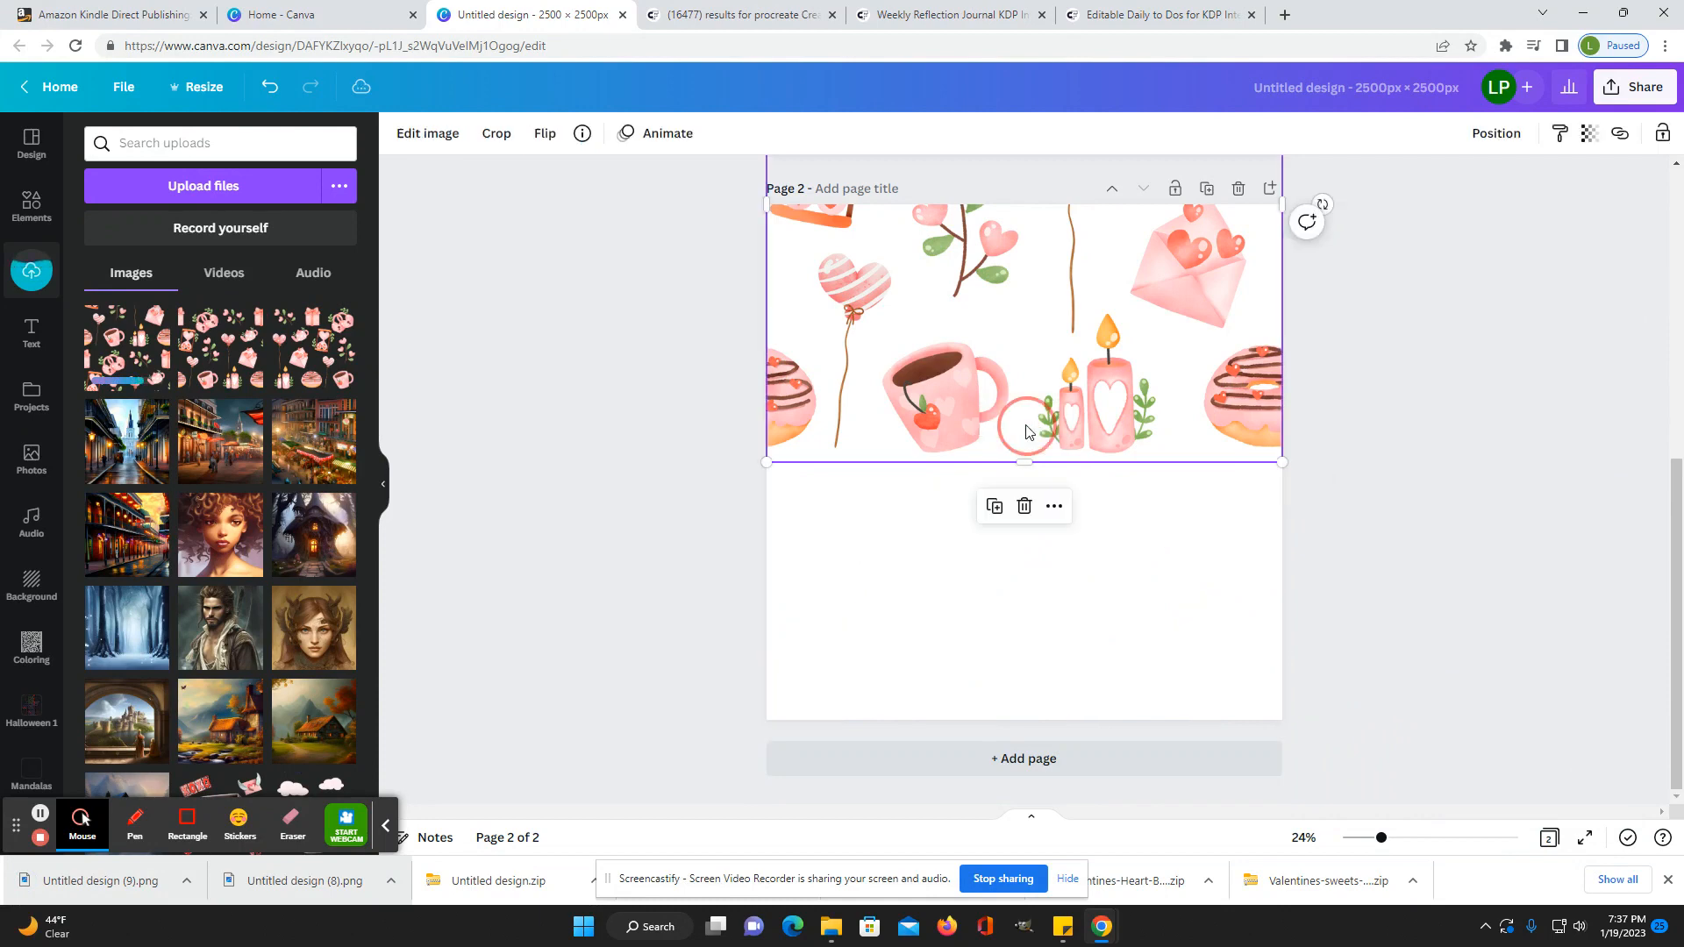
pyautogui.click(1026, 510)
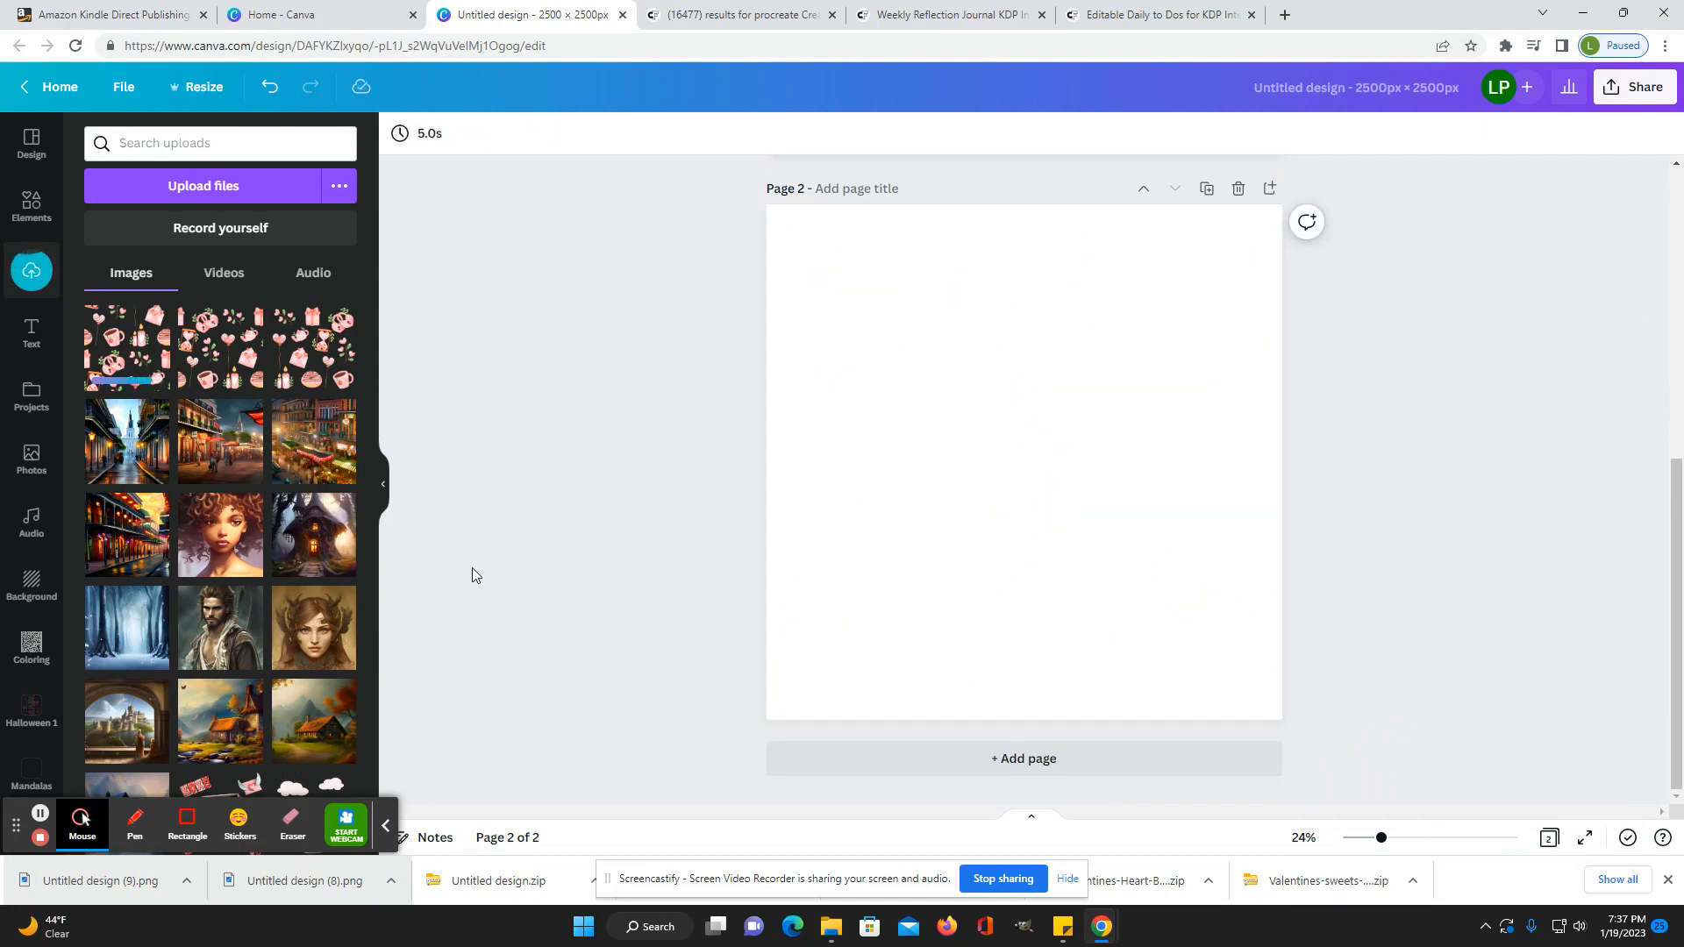
# Step: Insert the newest pattern on page 2, align it with the upper-left corner and shrink it to a quarter of the page
pyautogui.scroll(6, 881, 470)
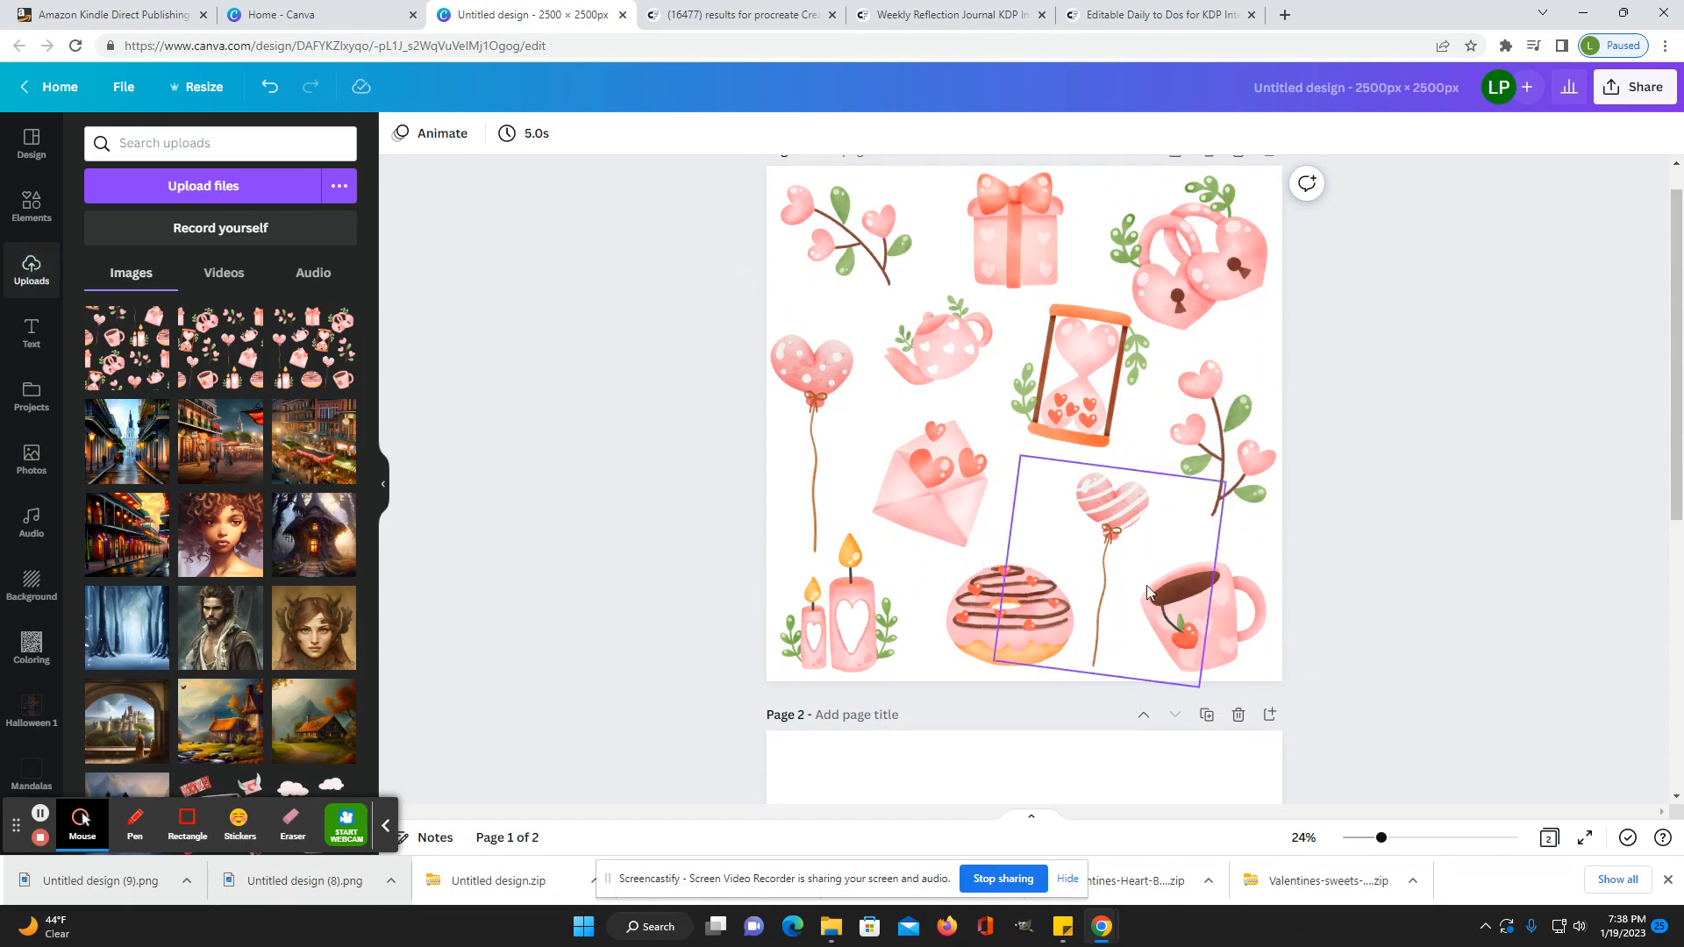
pyautogui.scroll(-5, 666, 636)
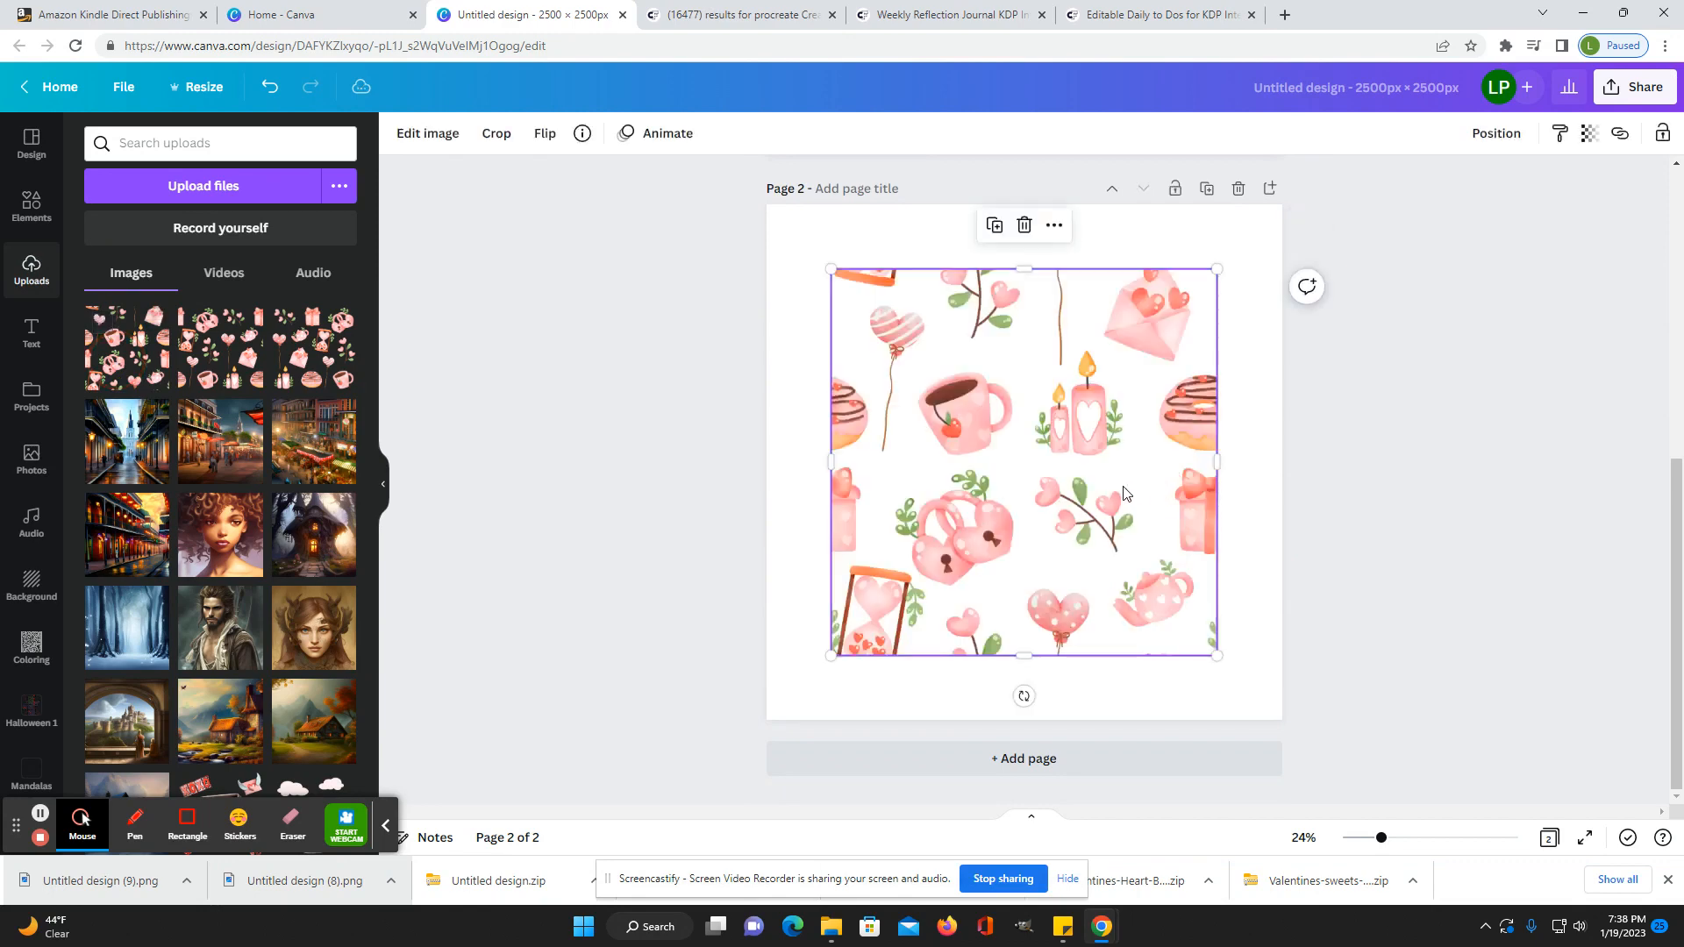
pyautogui.moveTo(1119, 493); pyautogui.dragTo(1054, 428)
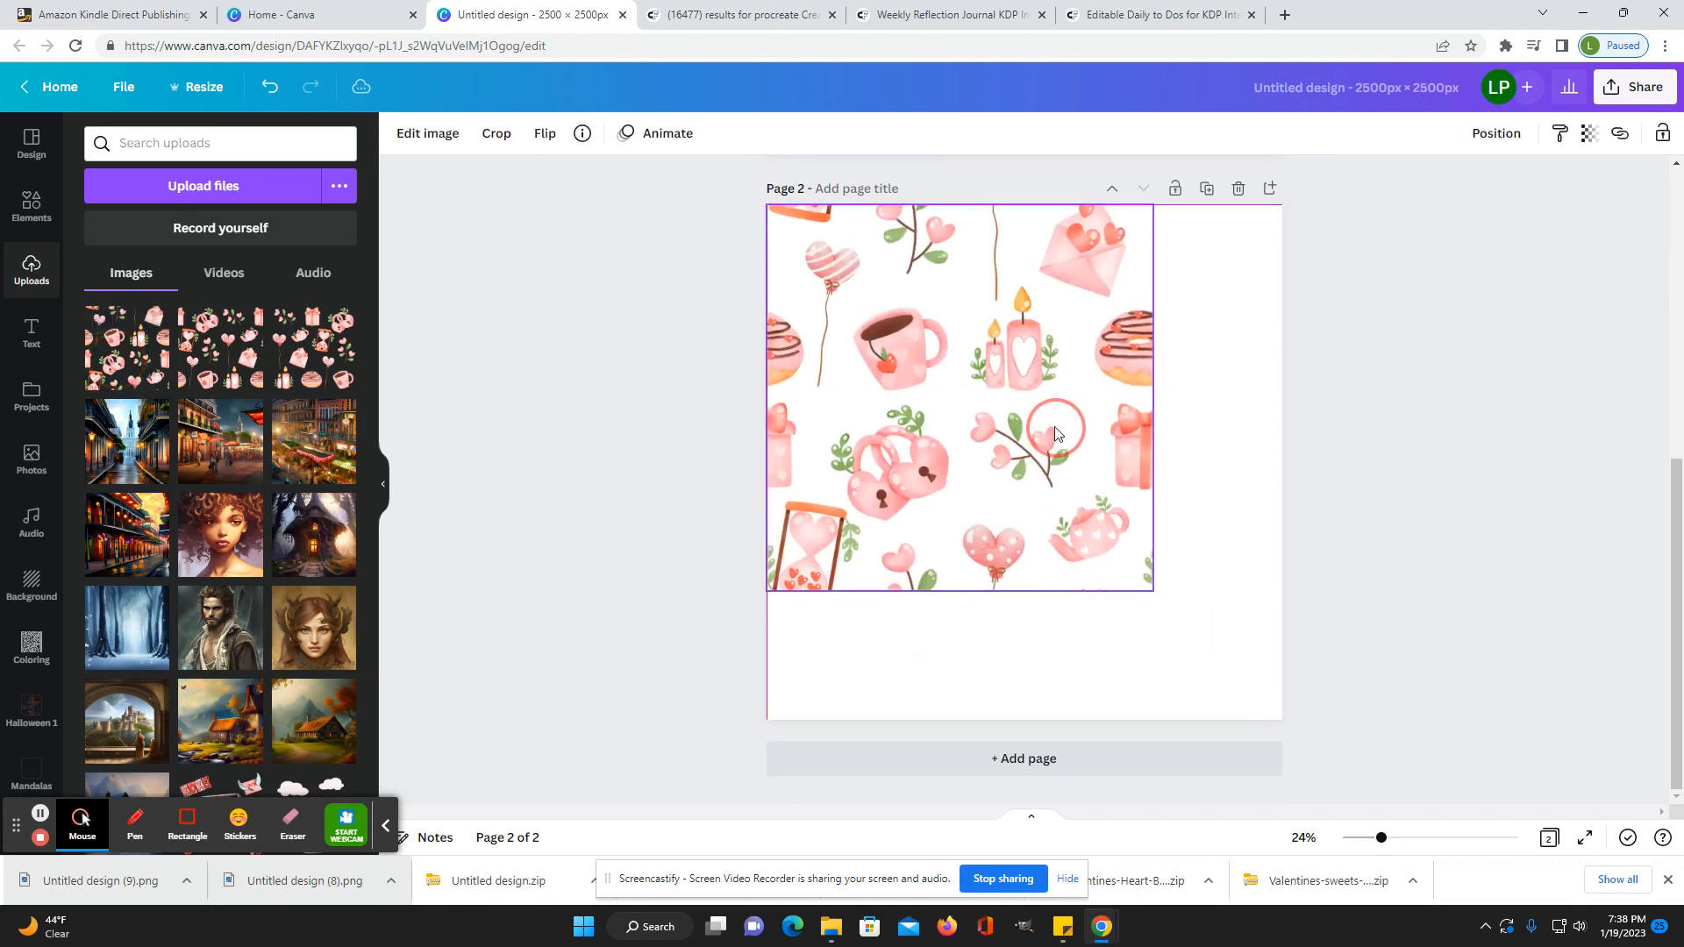
pyautogui.click(1162, 612)
pyautogui.click(1116, 581)
pyautogui.moveTo(1152, 592); pyautogui.dragTo(1059, 434)
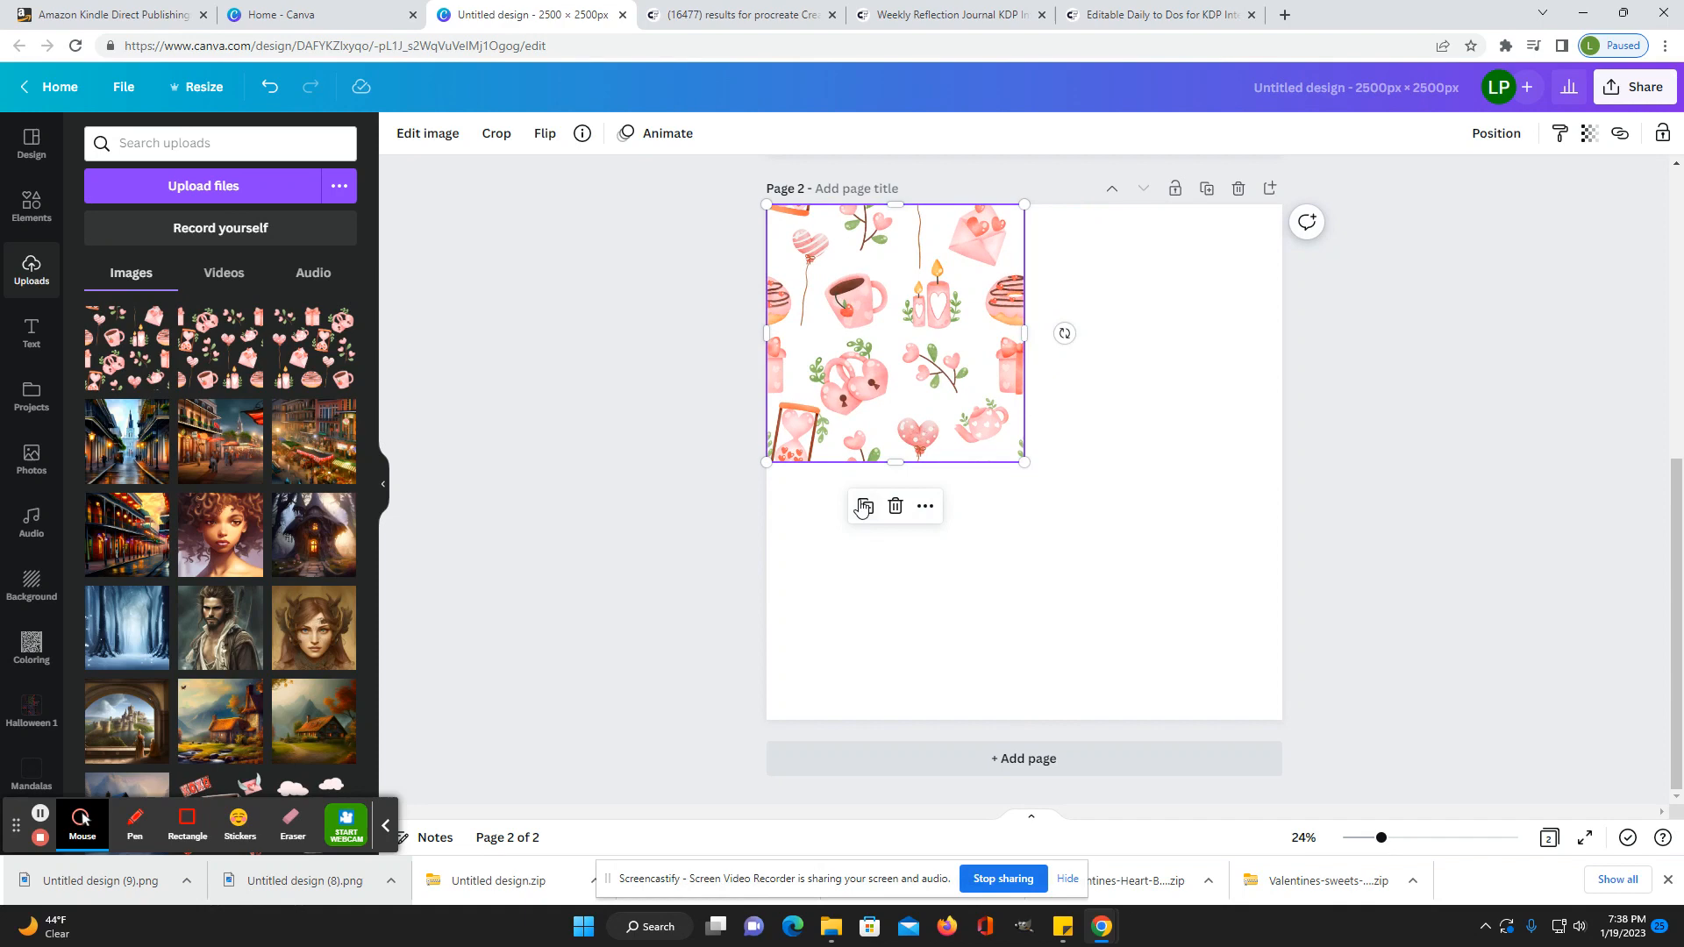
# Step: Duplicate the quarter-size pattern tile and align the copy edge to edge in the page's upper-right quarter
pyautogui.click(864, 507)
pyautogui.moveTo(855, 408); pyautogui.dragTo(1081, 410)
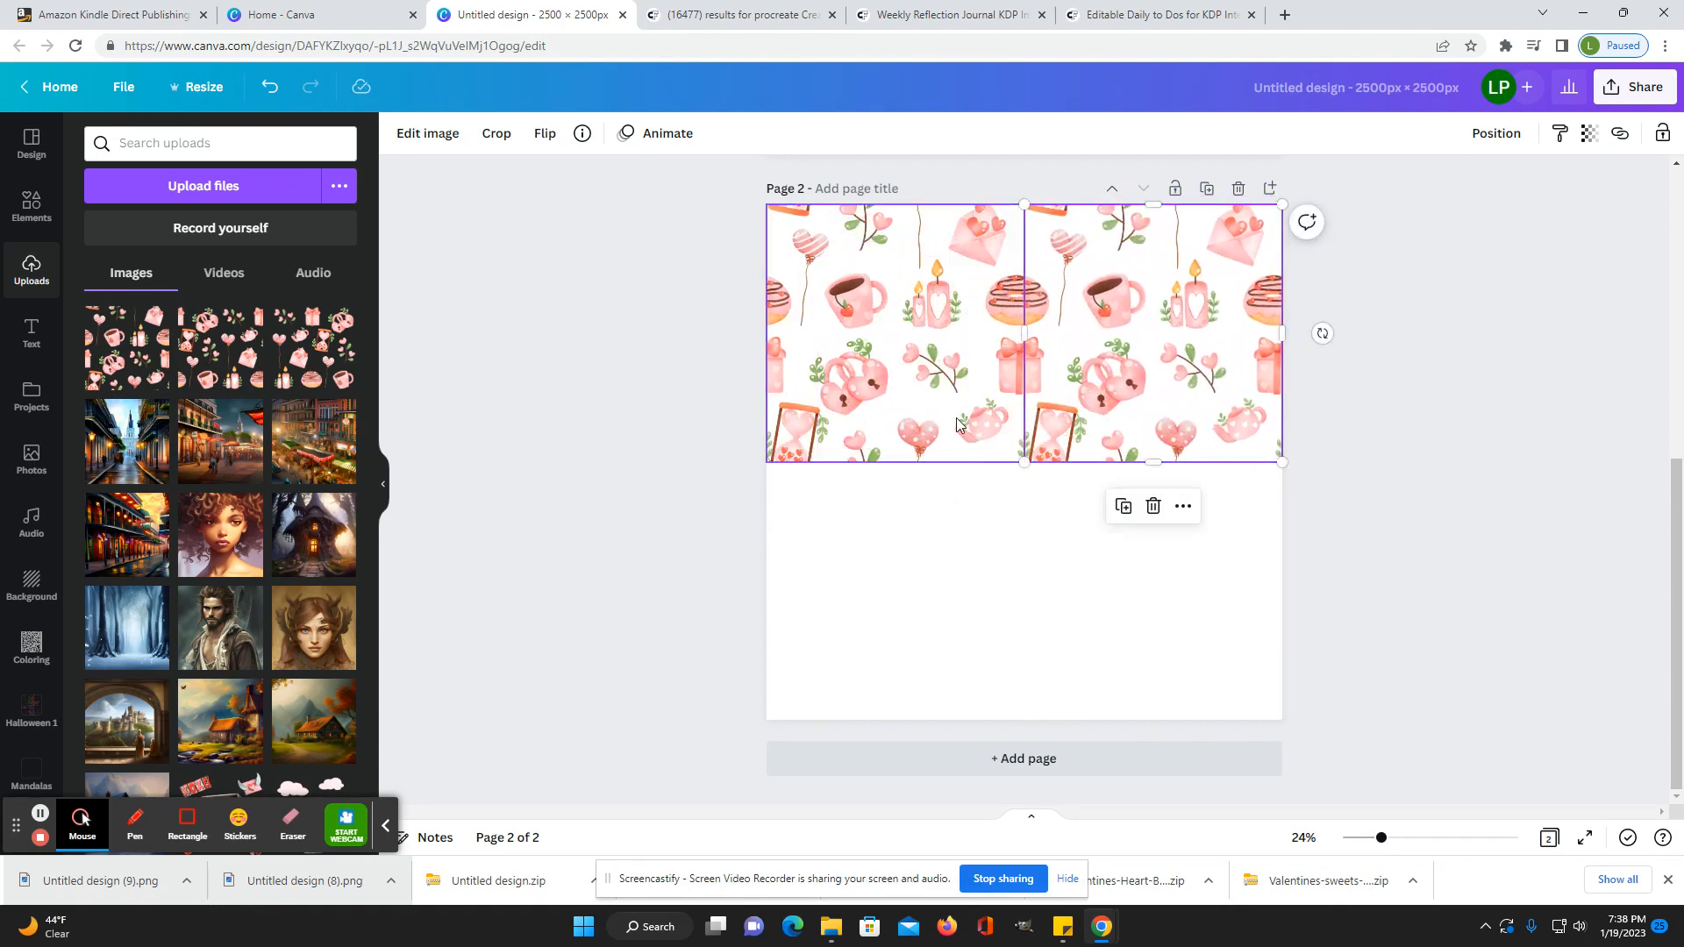
pyautogui.click(1018, 449)
pyautogui.moveTo(1026, 465)
pyautogui.mouseDown()
pyautogui.moveTo(1041, 492)
pyautogui.moveTo(1024, 462)
pyautogui.mouseUp()
pyautogui.click(1028, 457)
pyautogui.click(955, 561)
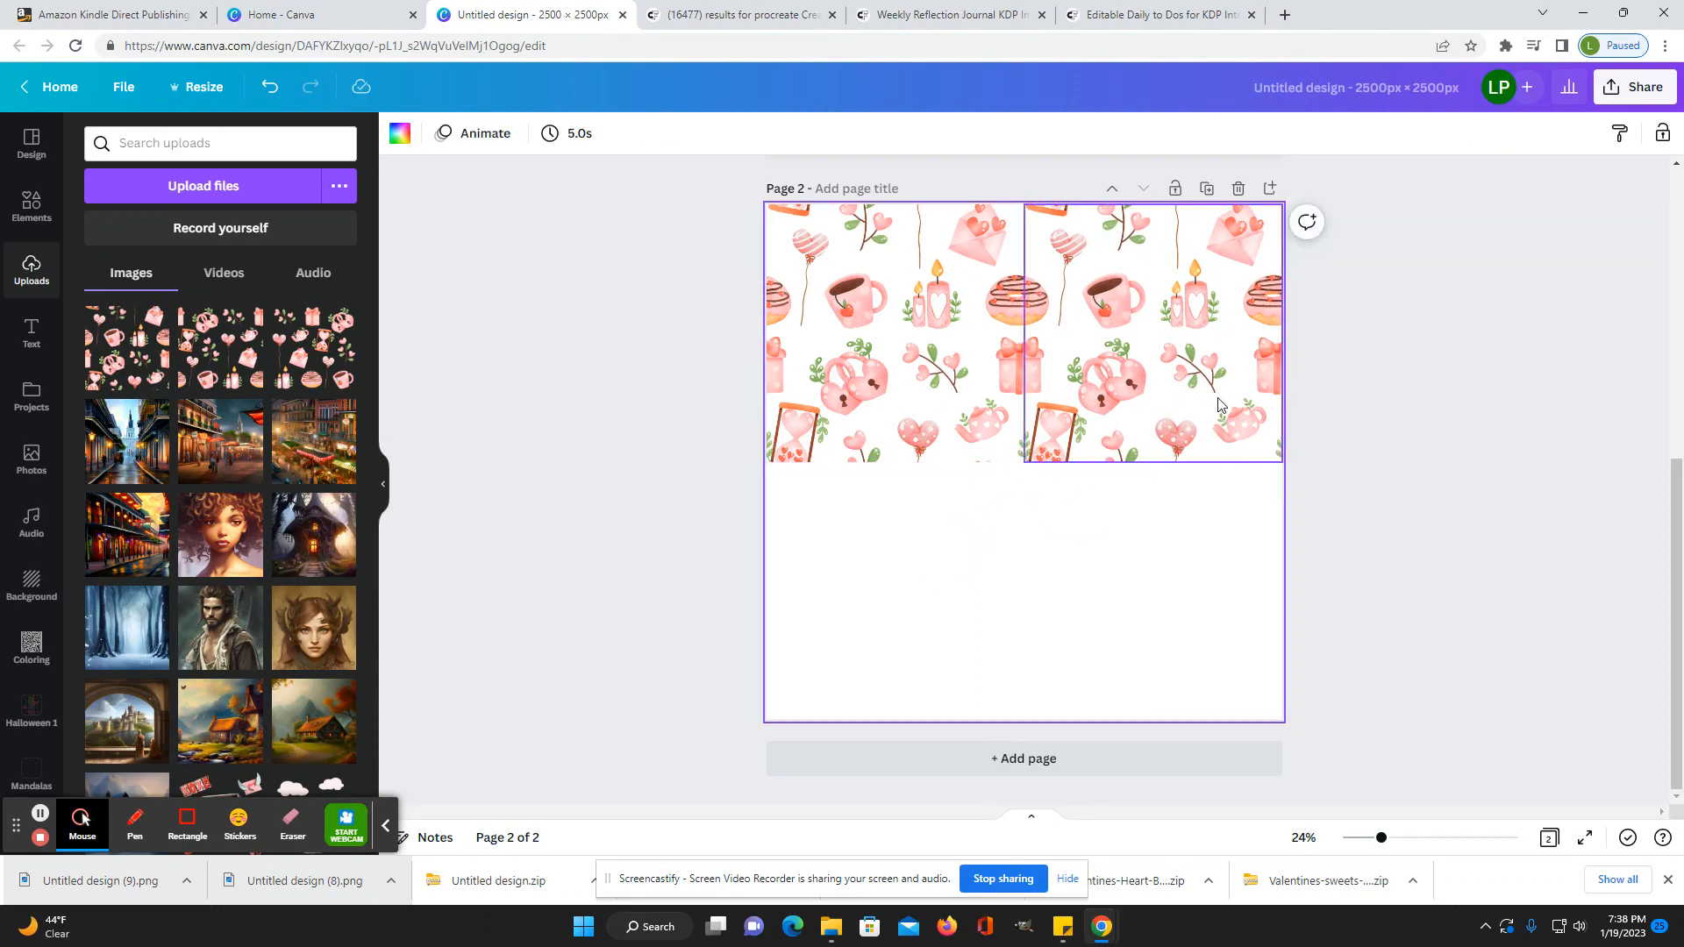
# Step: Duplicate the tiles into the lower half of page 2 to complete a two-by-two grid
pyautogui.click(1149, 447)
pyautogui.click(1124, 507)
pyautogui.moveTo(1145, 364); pyautogui.dragTo(913, 584)
pyautogui.click(1503, 572)
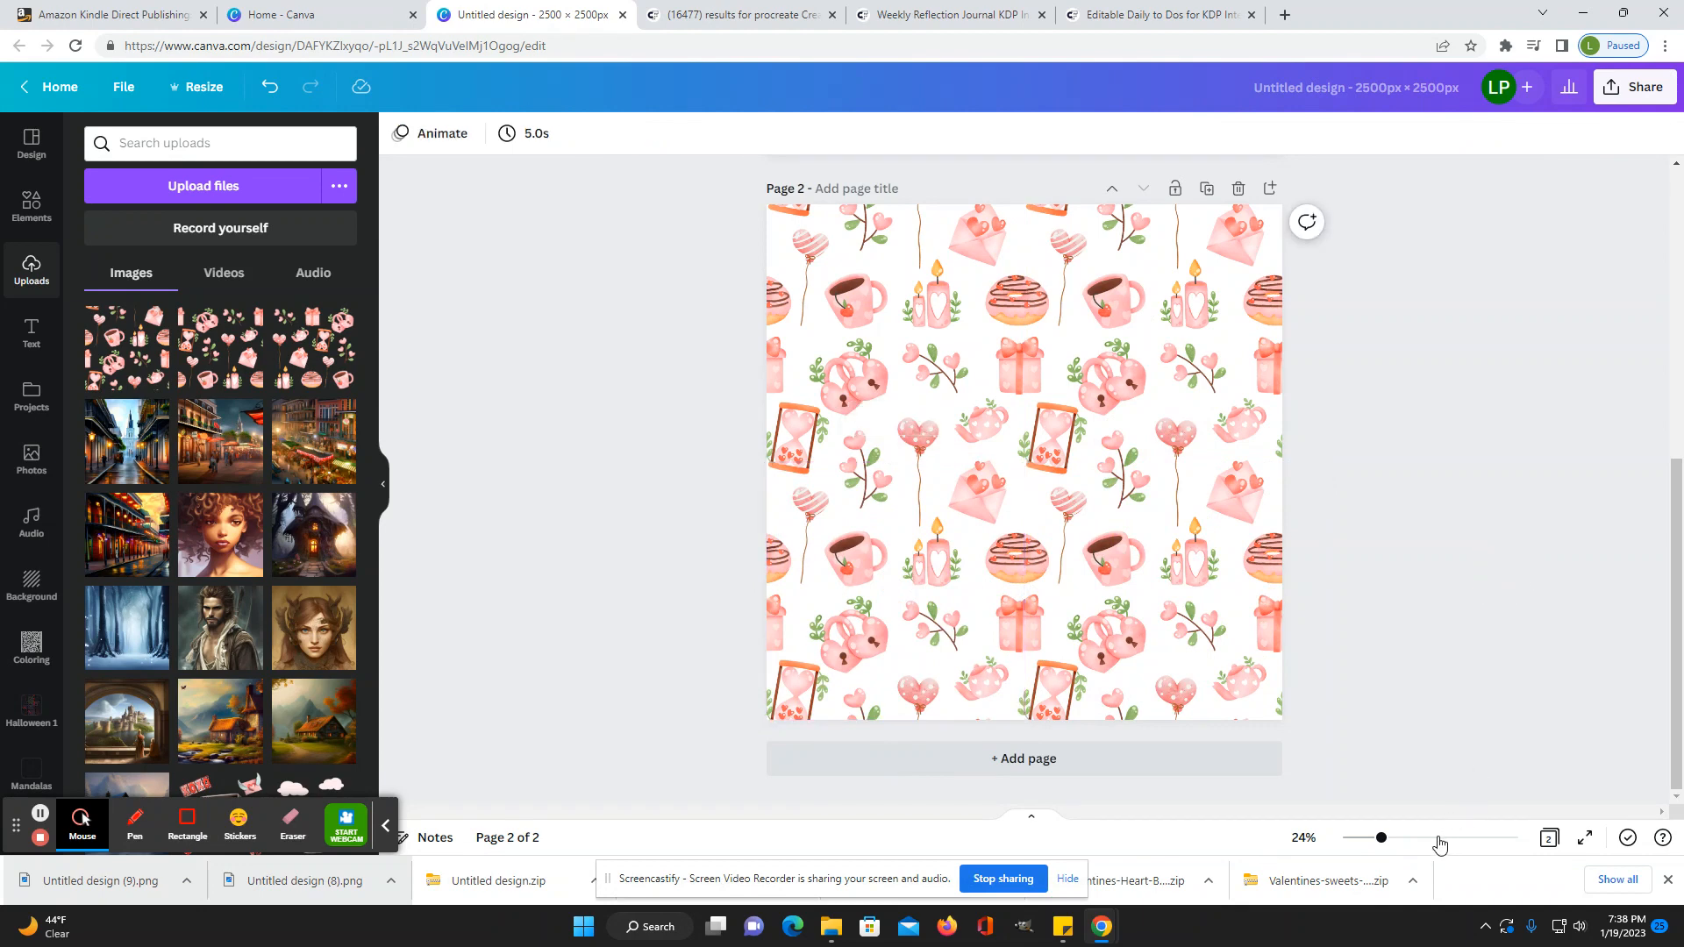
# Step: Examine the two-by-two pattern on page 2 at closer zoom to check that the tiles join seamlessly
pyautogui.moveTo(1384, 842)
pyautogui.mouseDown()
pyautogui.moveTo(1454, 843)
pyautogui.moveTo(1394, 839)
pyautogui.mouseUp()
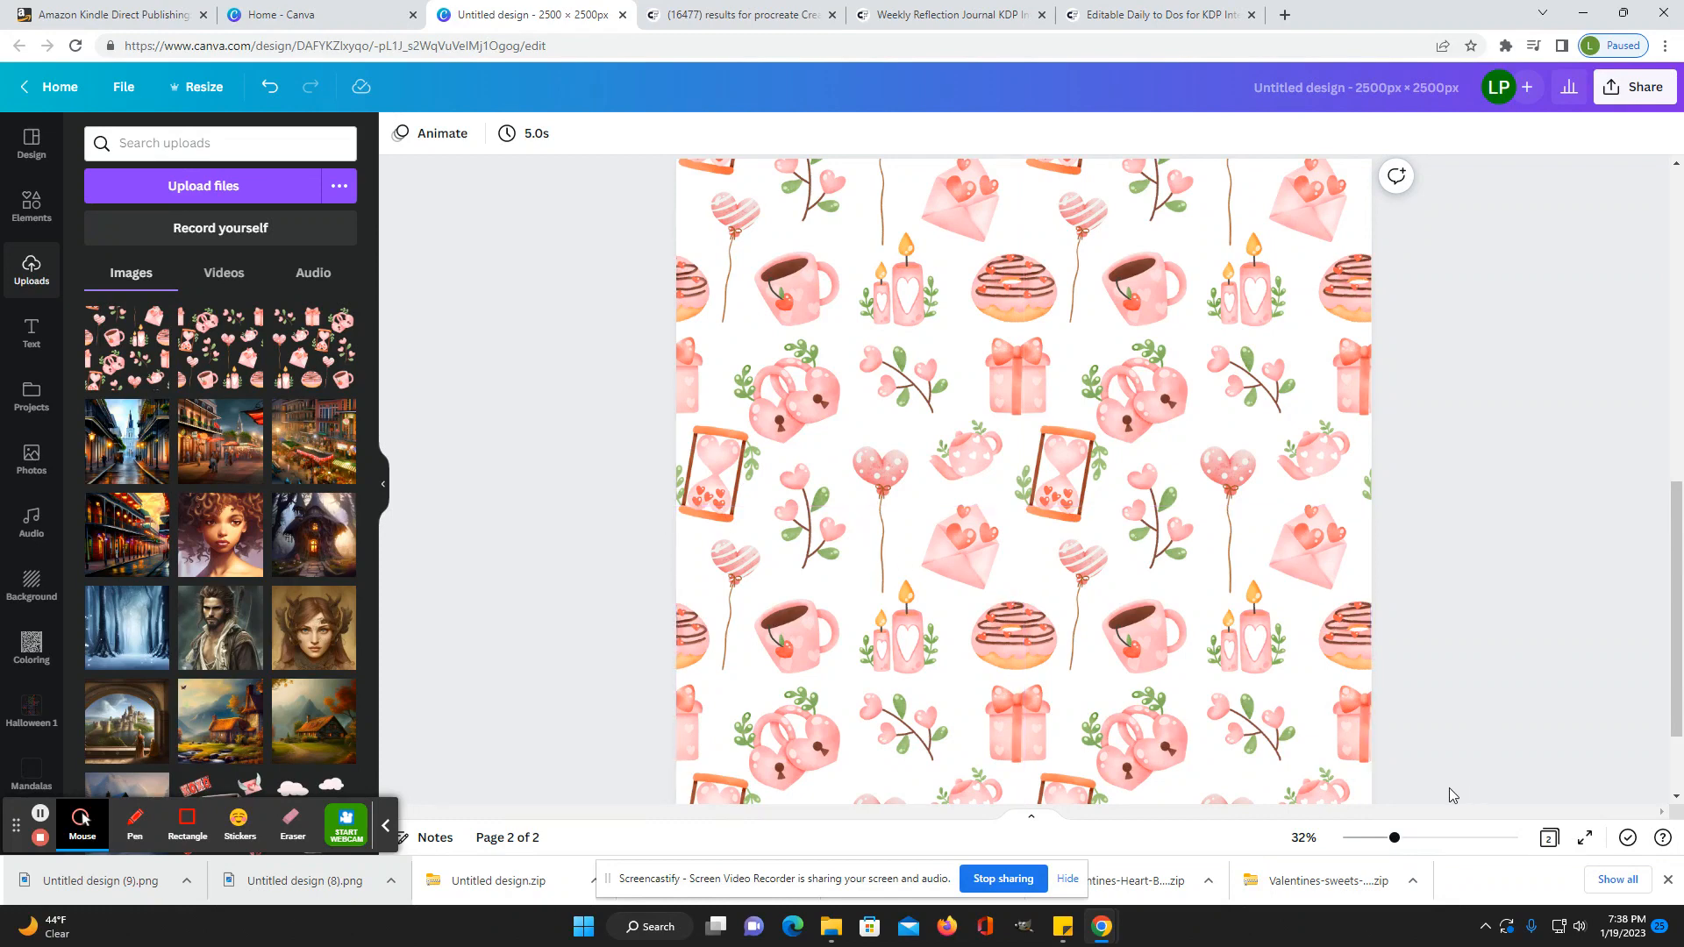
pyautogui.moveTo(1397, 844); pyautogui.dragTo(1385, 844)
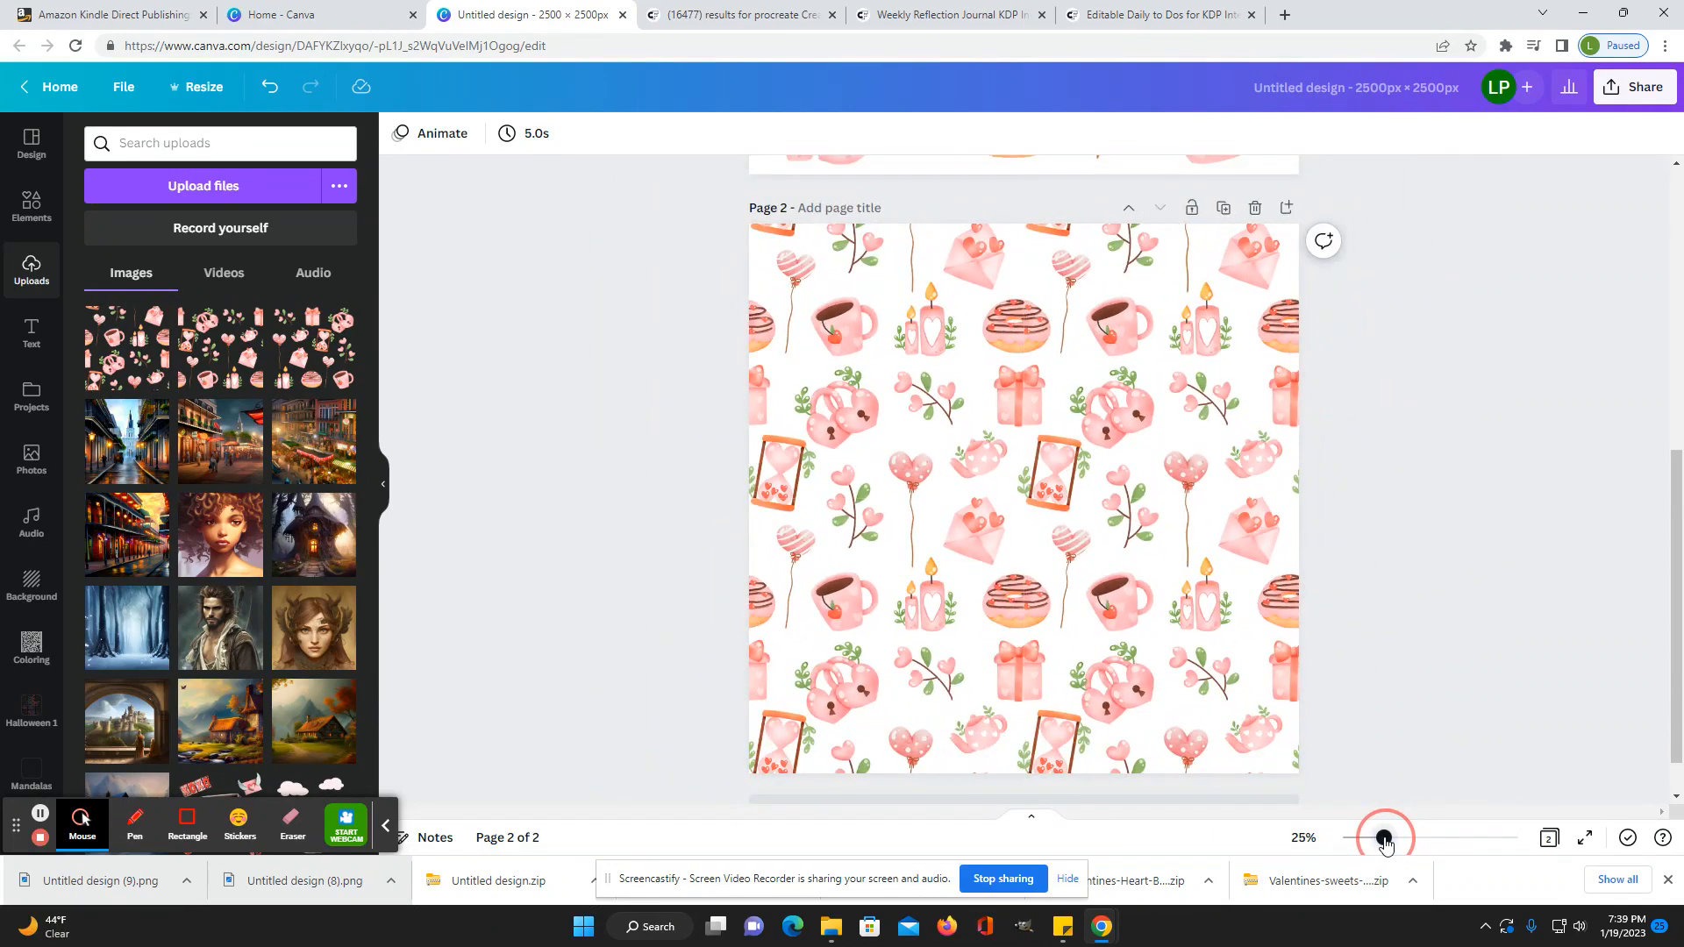
pyautogui.scroll(-1, 1414, 623)
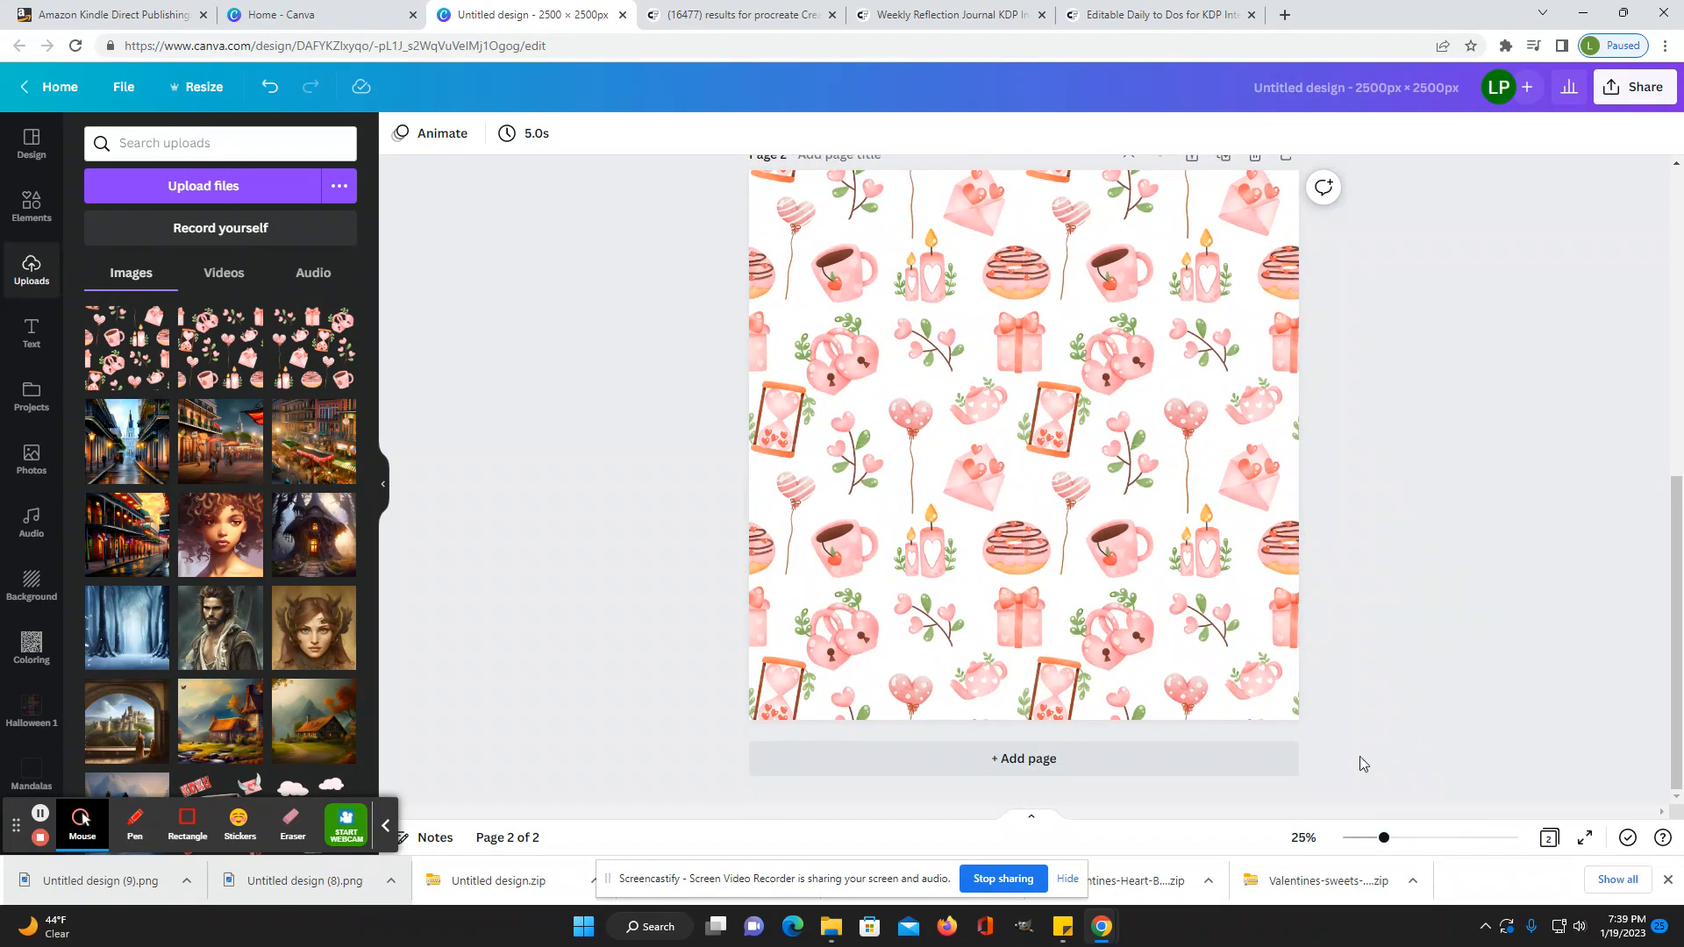
pyautogui.click(1374, 844)
pyautogui.scroll(1, 1480, 289)
pyautogui.scroll(-1, 1456, 351)
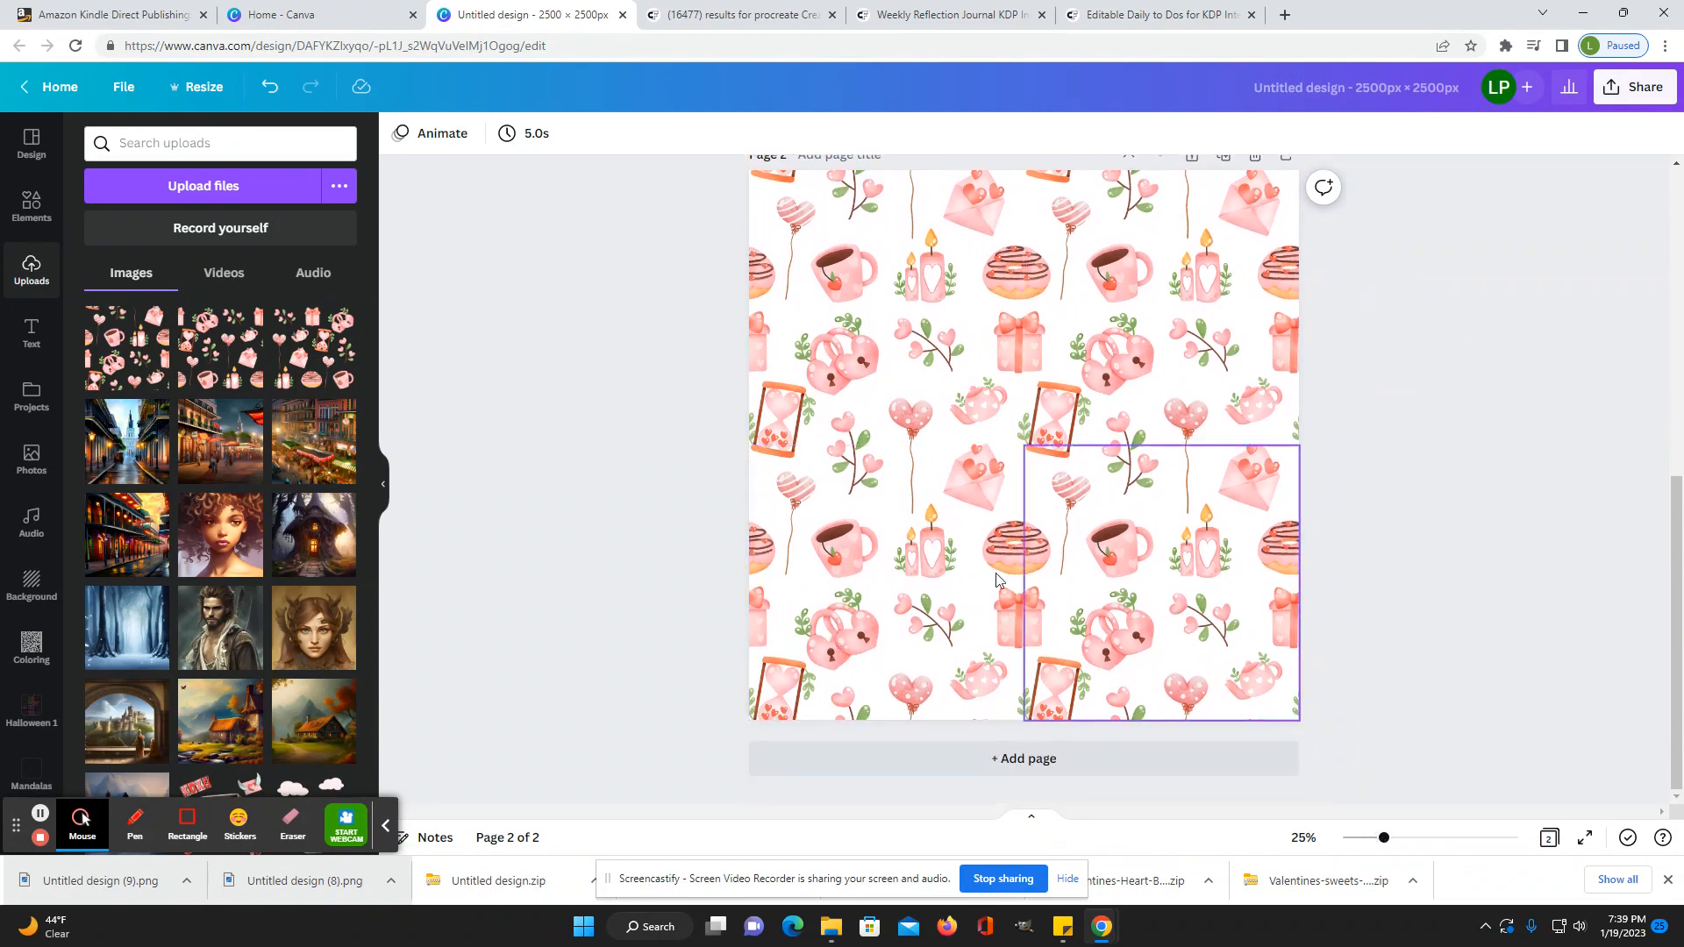
# Step: Remove the three extra tiles from page 2 and enlarge the remaining upper-left tile to nearly fill the page
pyautogui.moveTo(636, 584); pyautogui.dragTo(1583, 582)
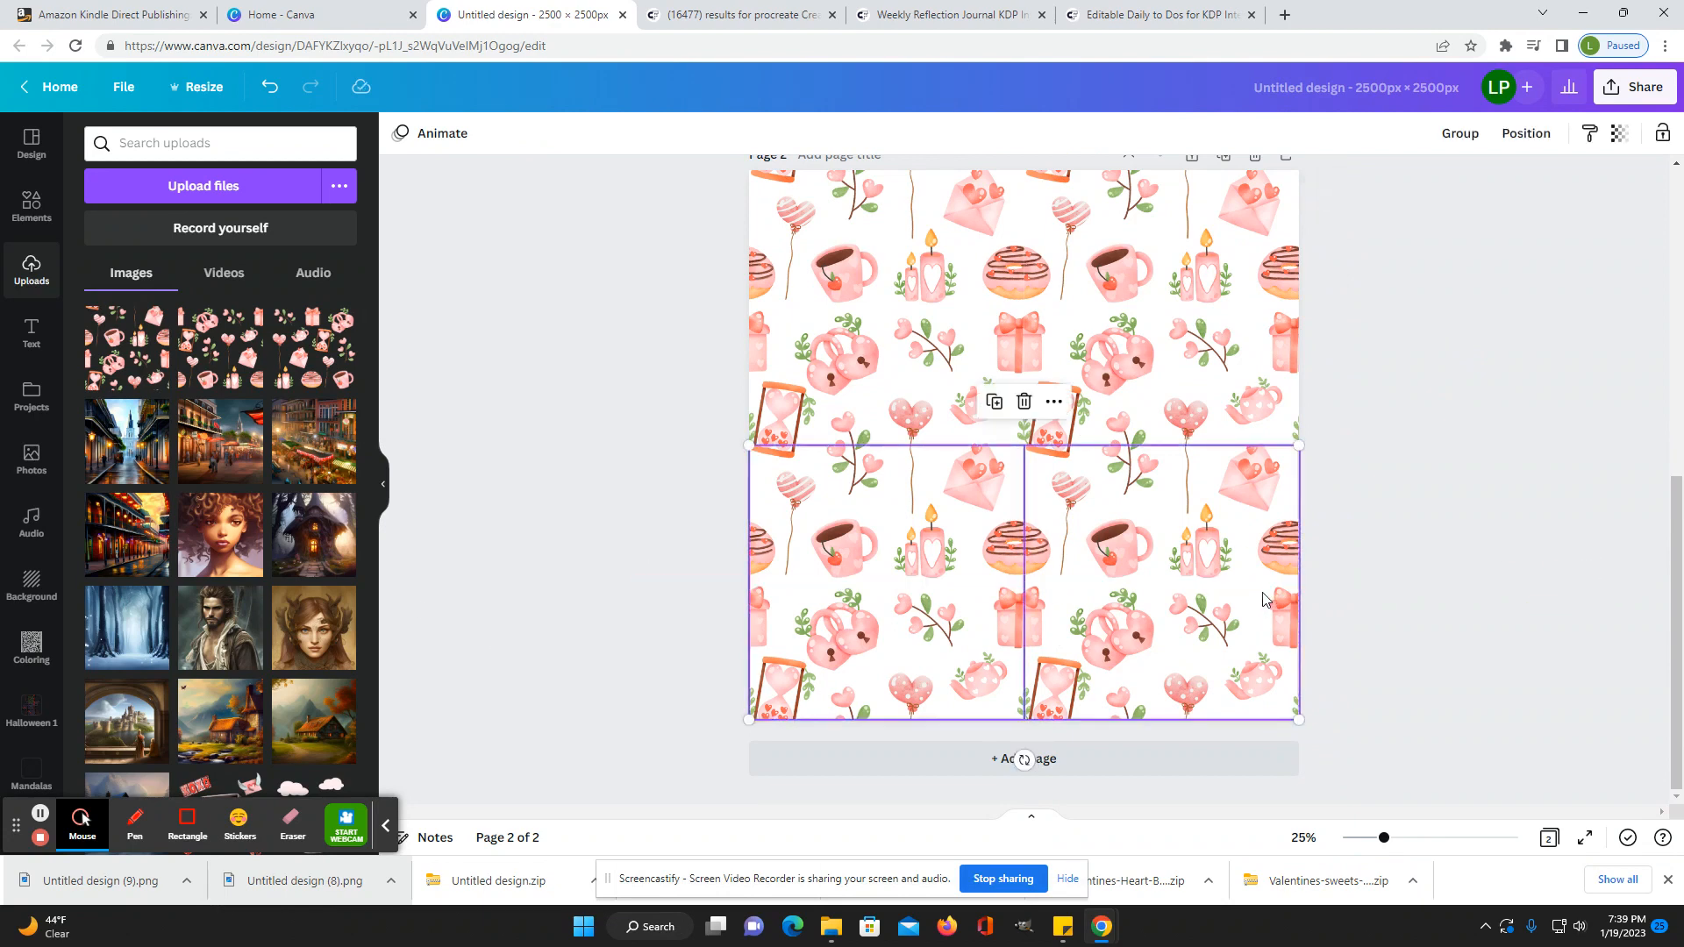
pyautogui.moveTo(1266, 601); pyautogui.dragTo(351, 657)
pyautogui.moveTo(1192, 351); pyautogui.dragTo(98, 677)
pyautogui.click(1020, 441)
pyautogui.moveTo(1025, 446); pyautogui.dragTo(1254, 702)
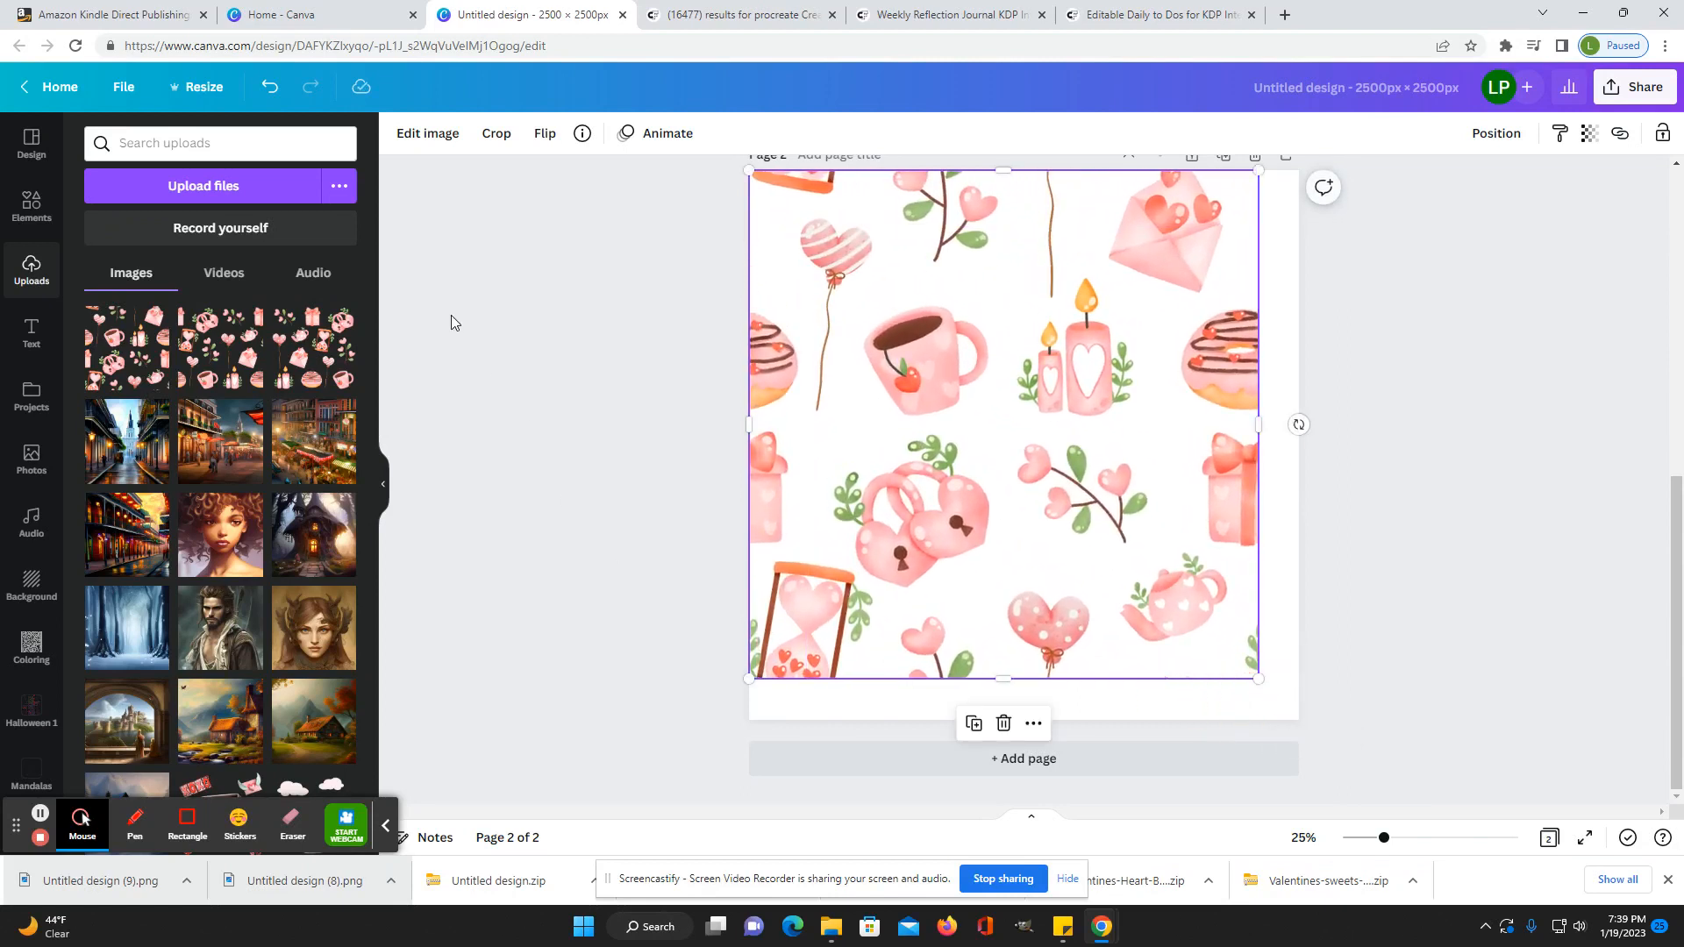
# Step: Try a pale lavender background on page 2 from the brand kit's Color palette
pyautogui.click(791, 711)
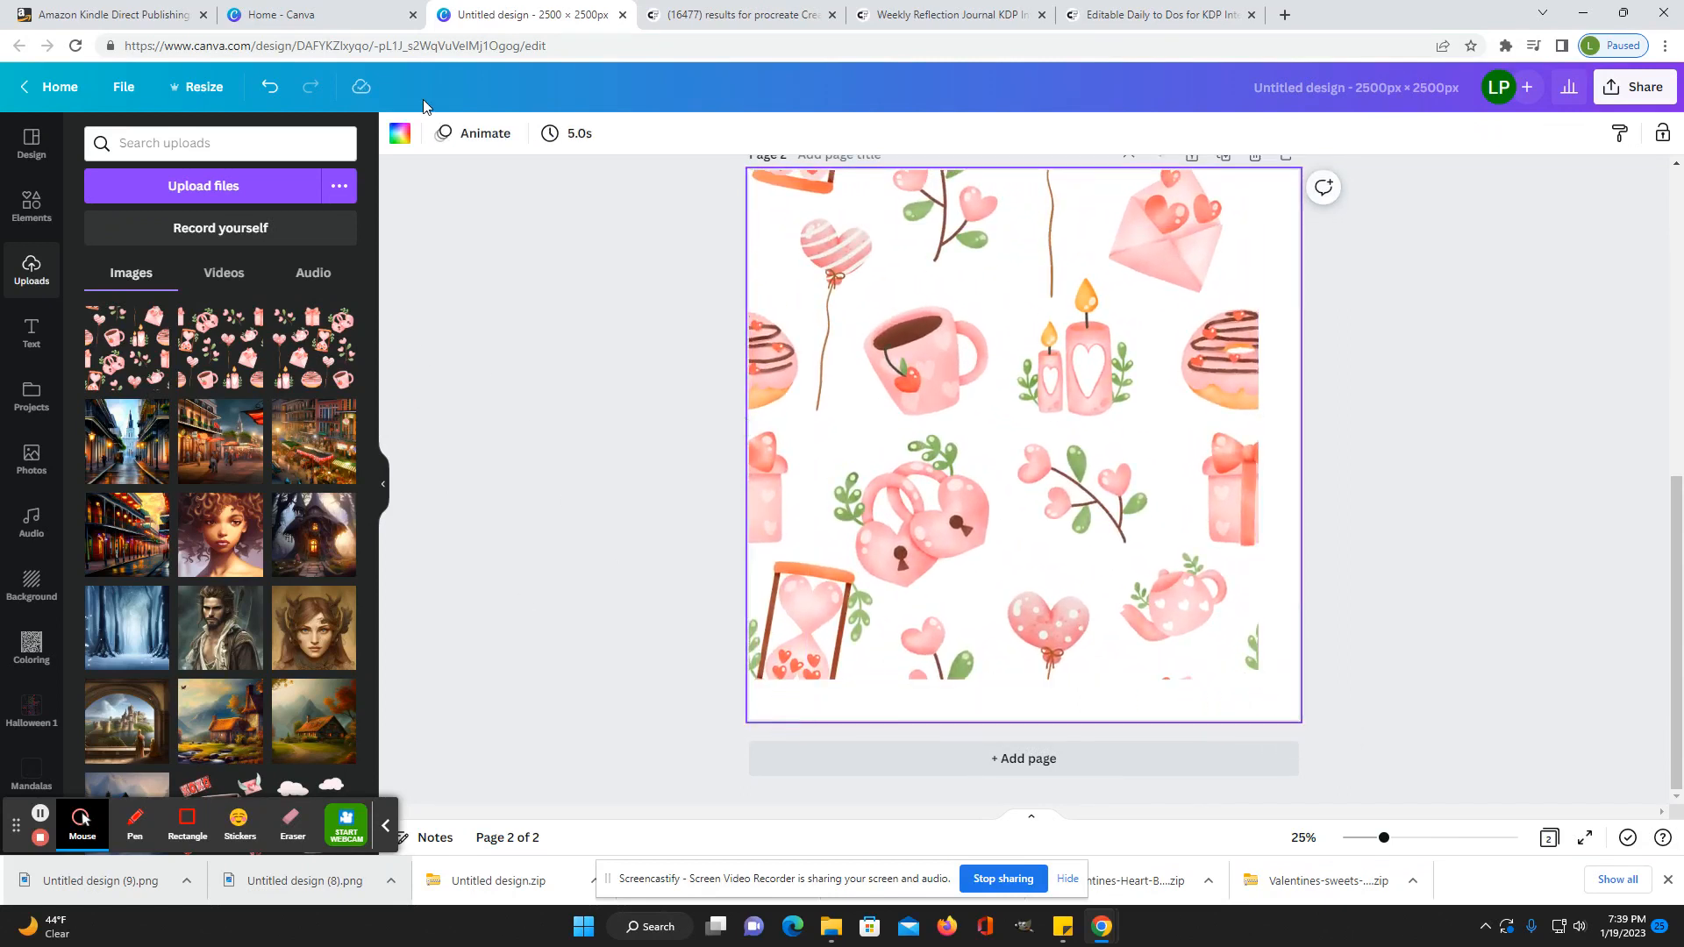
pyautogui.click(404, 149)
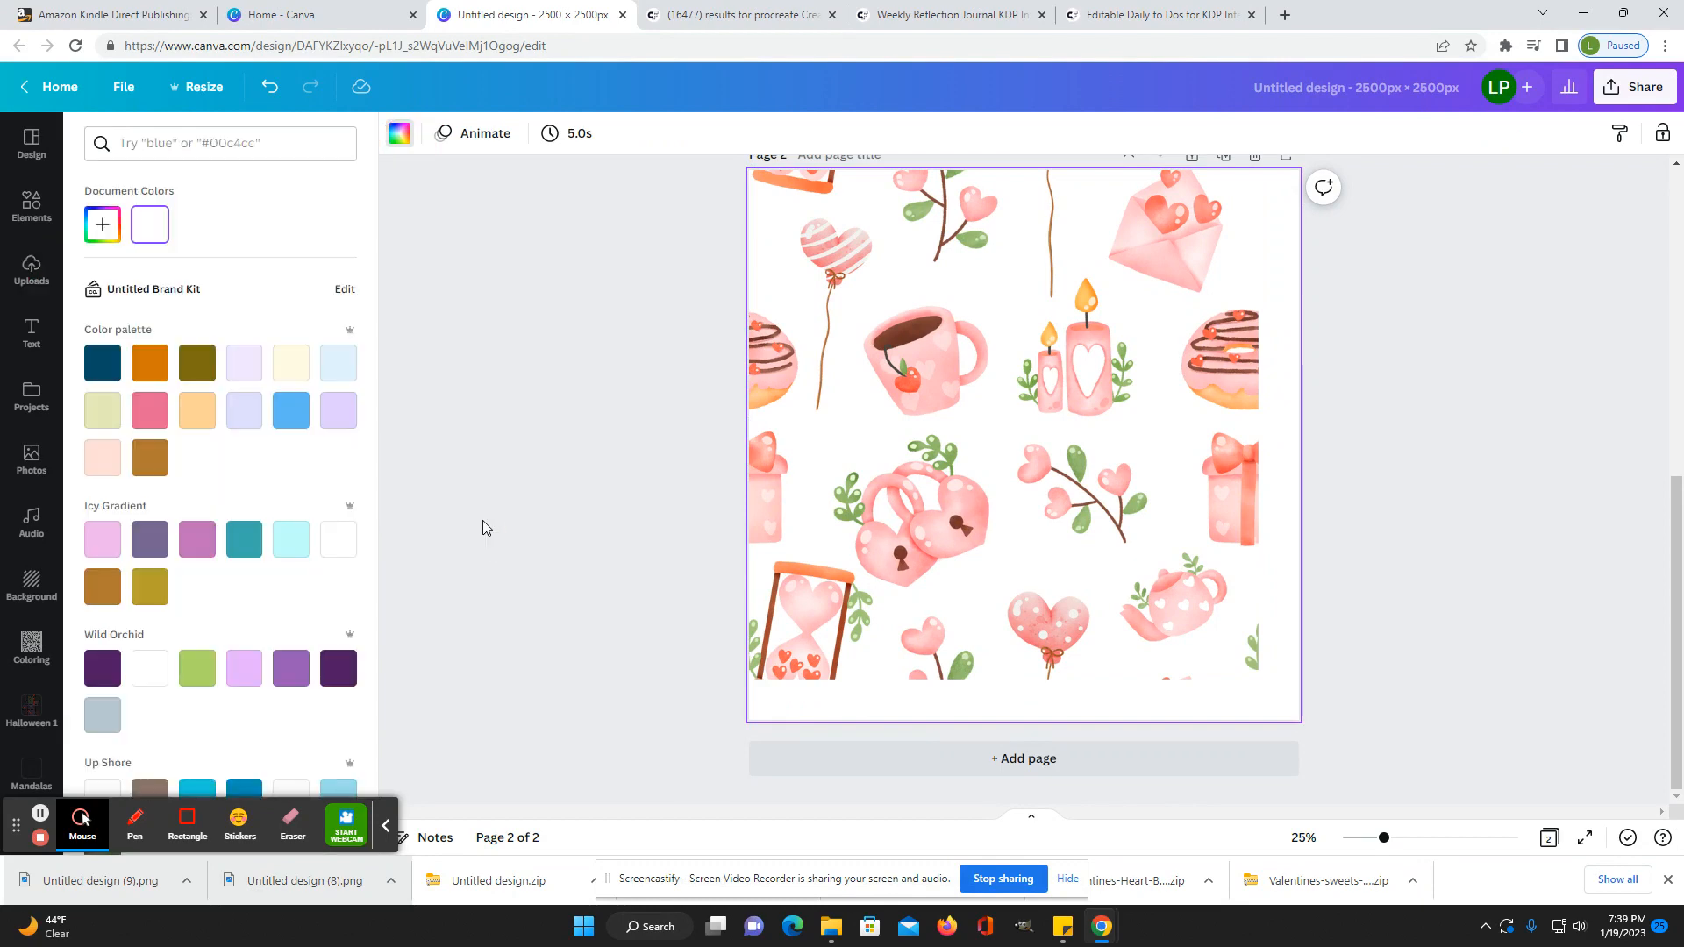
pyautogui.click(921, 538)
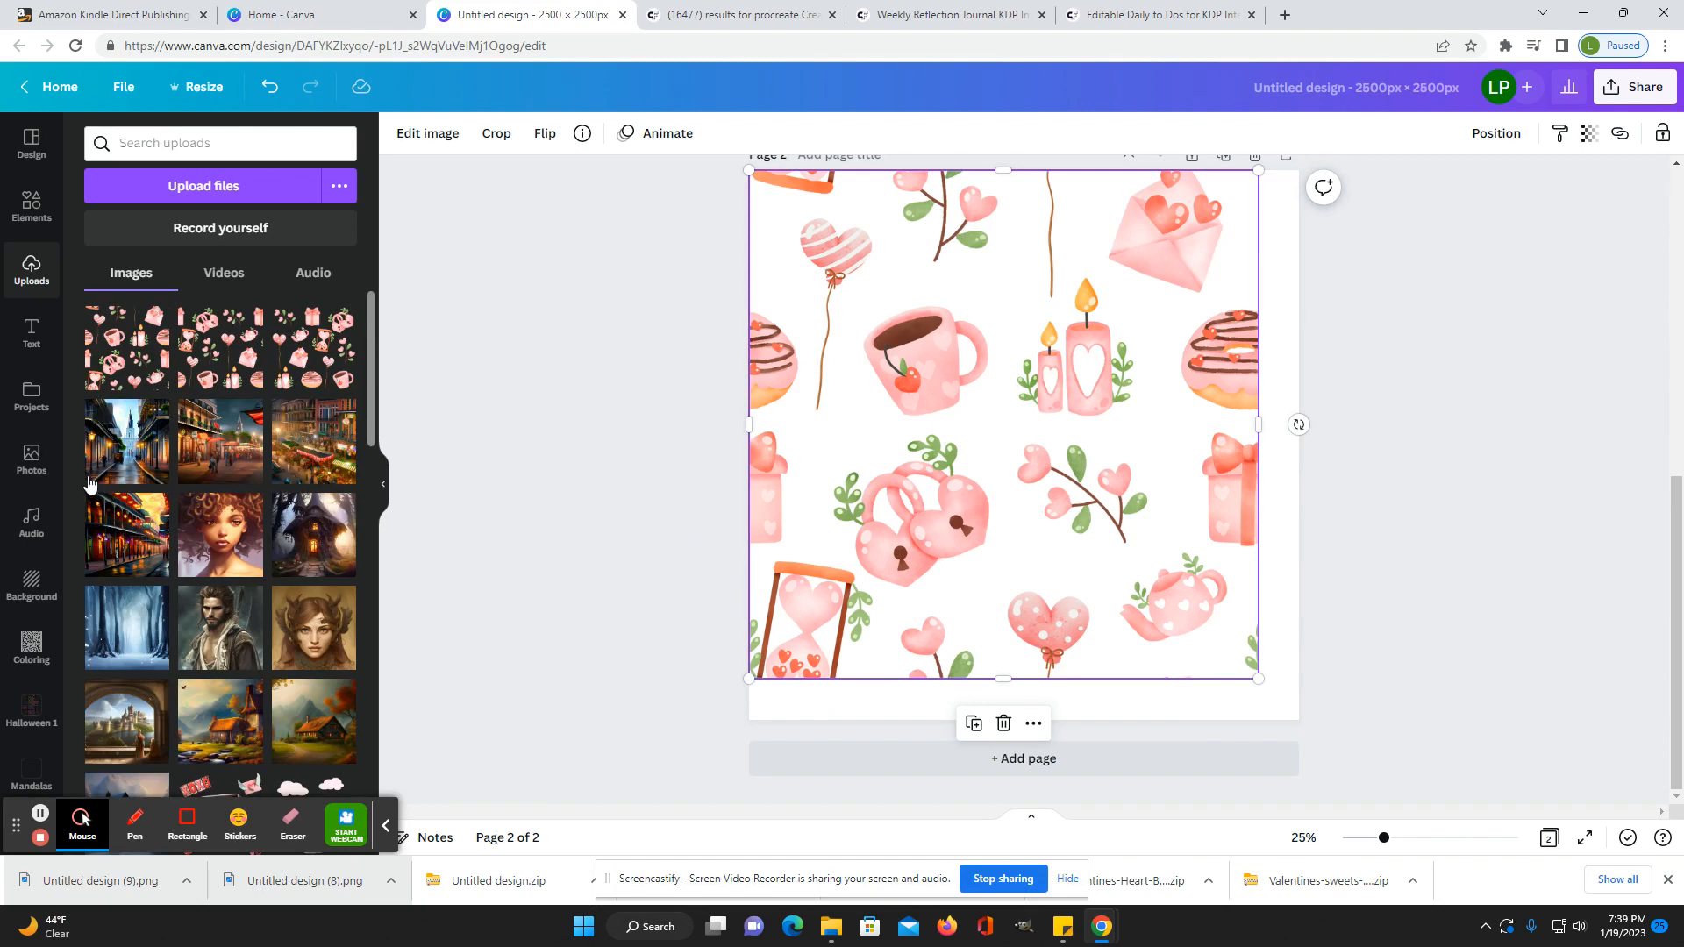
pyautogui.click(797, 703)
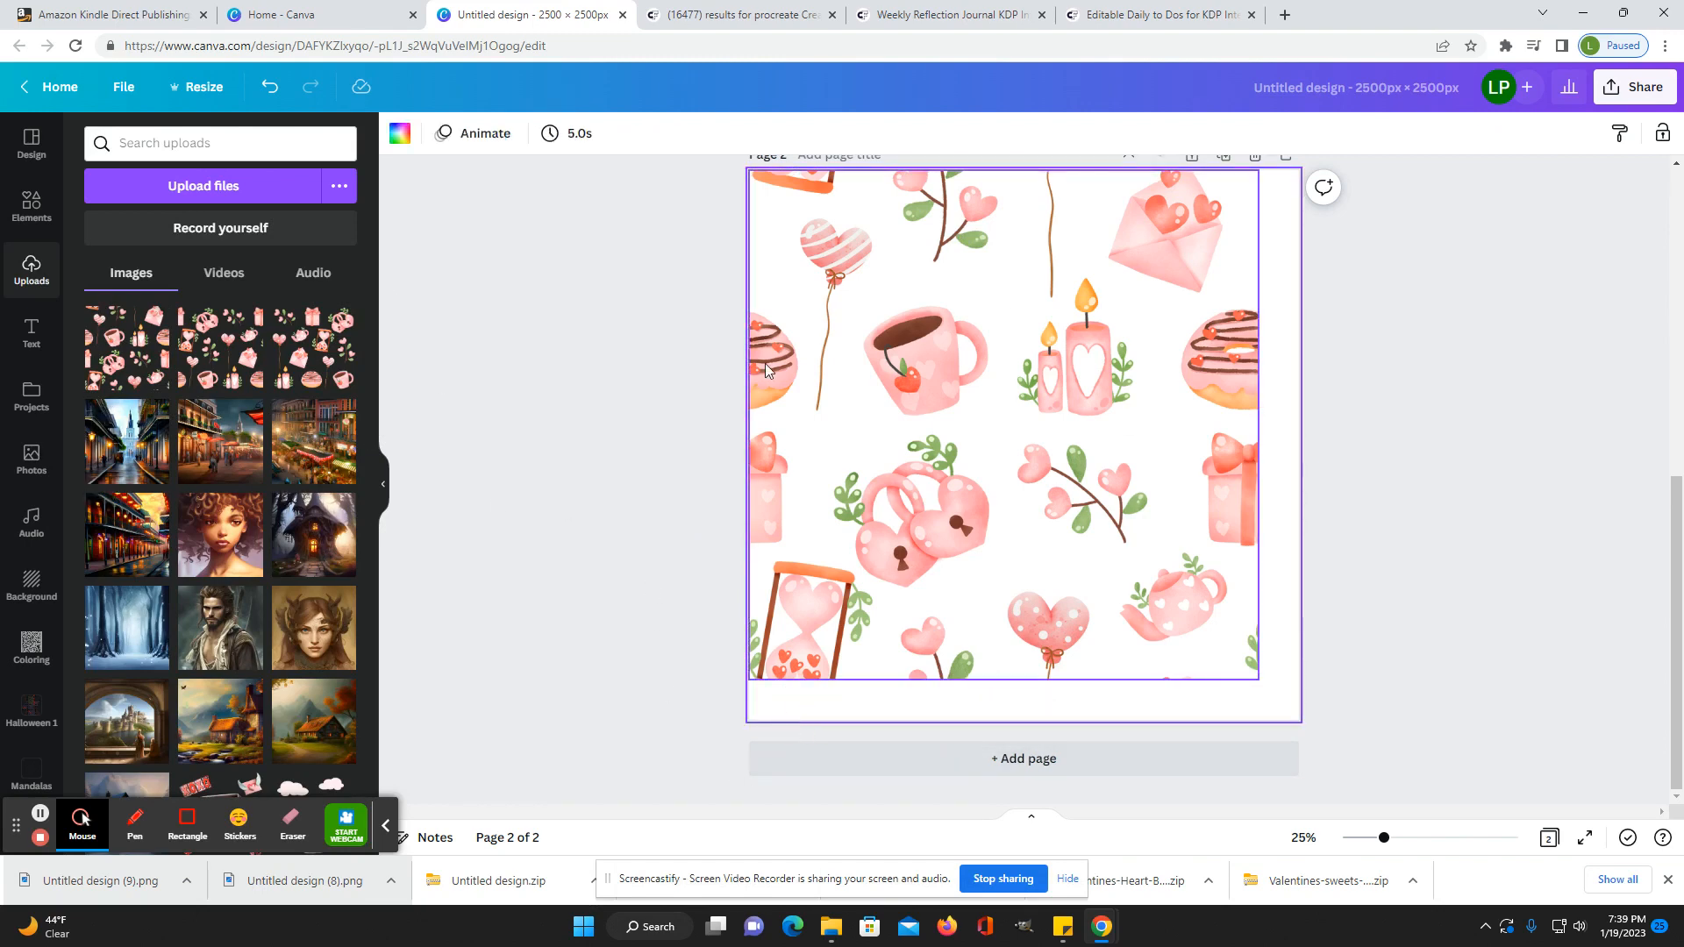
pyautogui.click(400, 131)
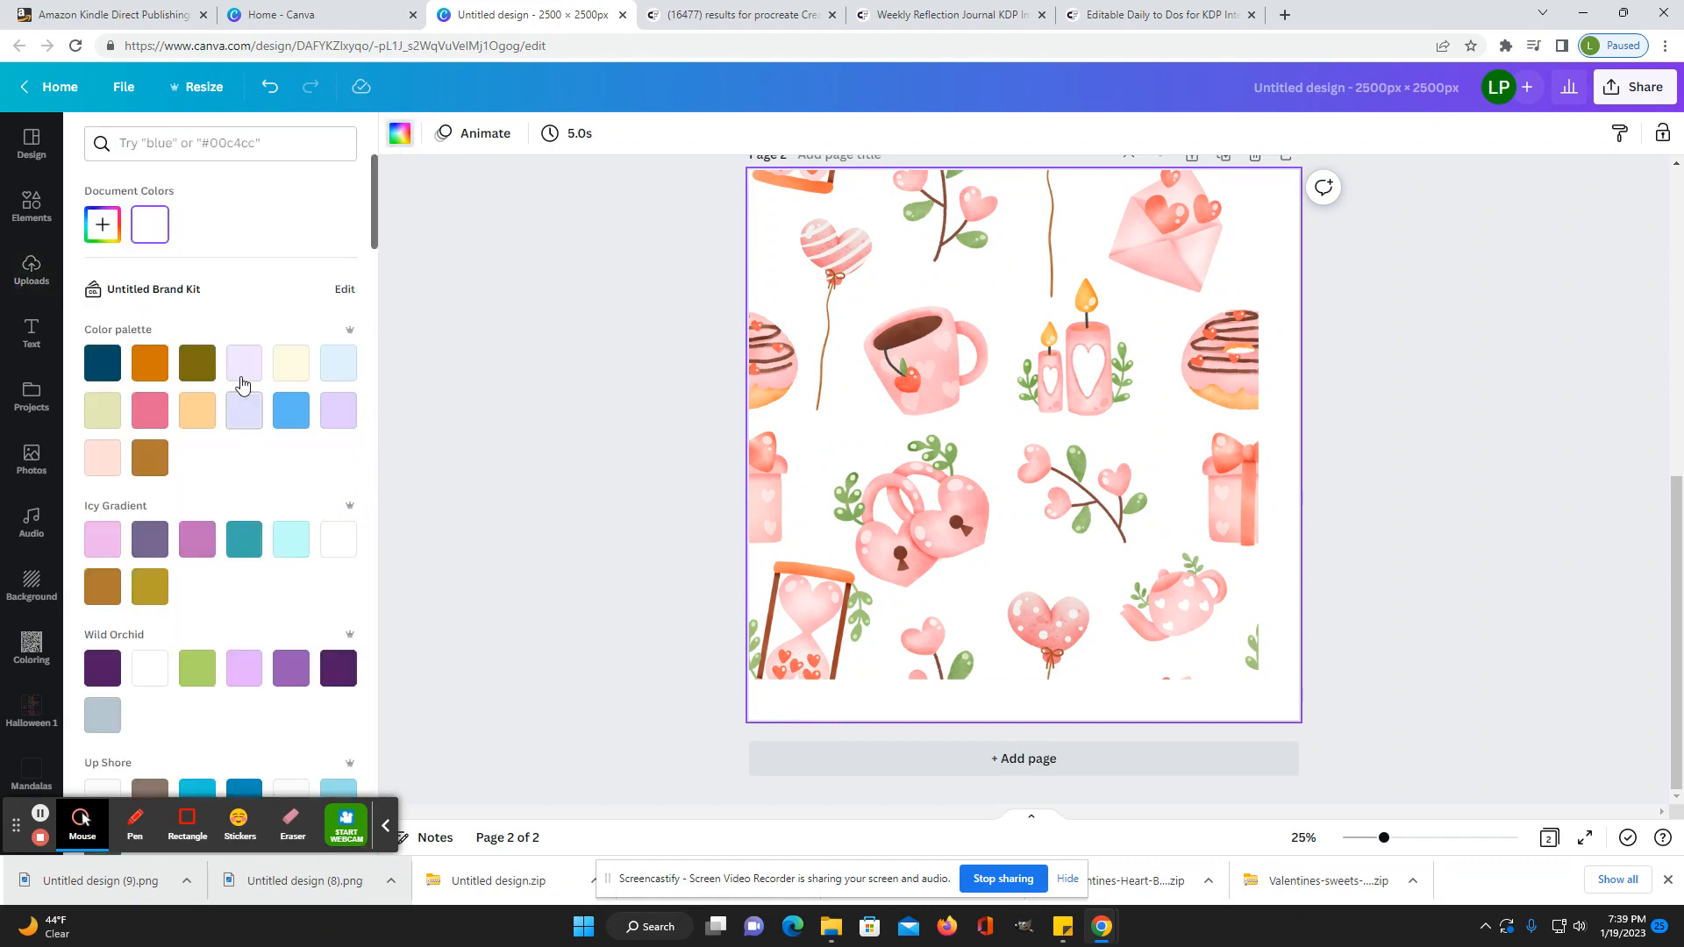
pyautogui.click(242, 381)
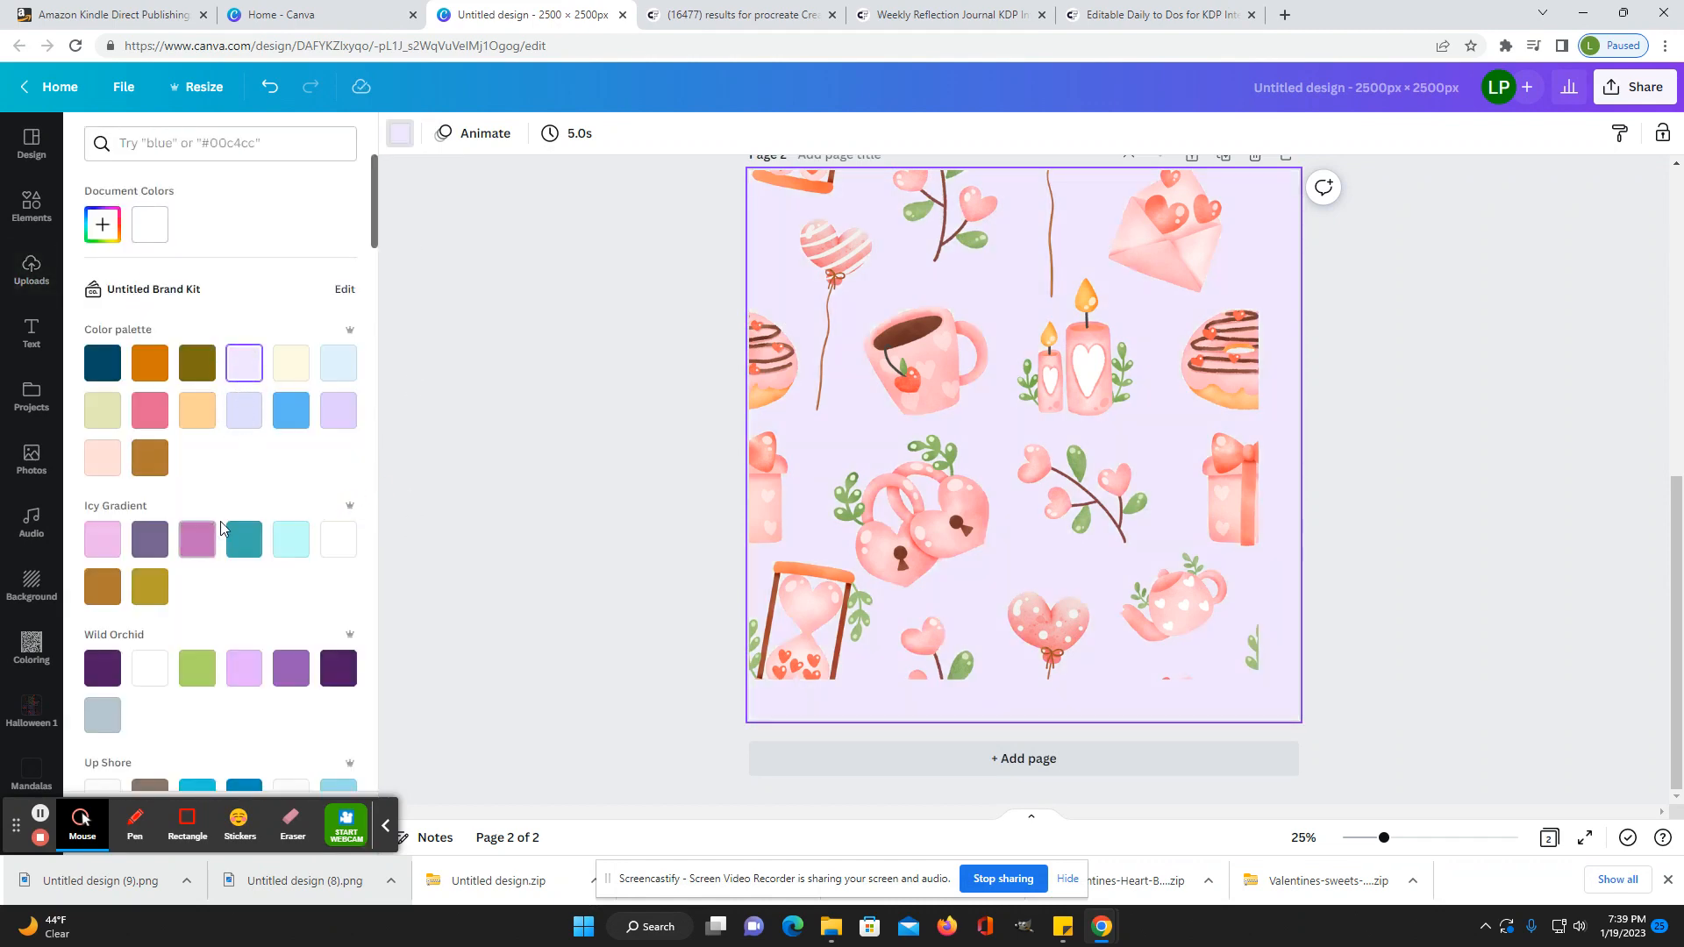
# Step: Set page 2's background to the pale pink from the brand kit's Melted Ice Cream palette
pyautogui.scroll(-3, 207, 566)
pyautogui.scroll(-7, 296, 639)
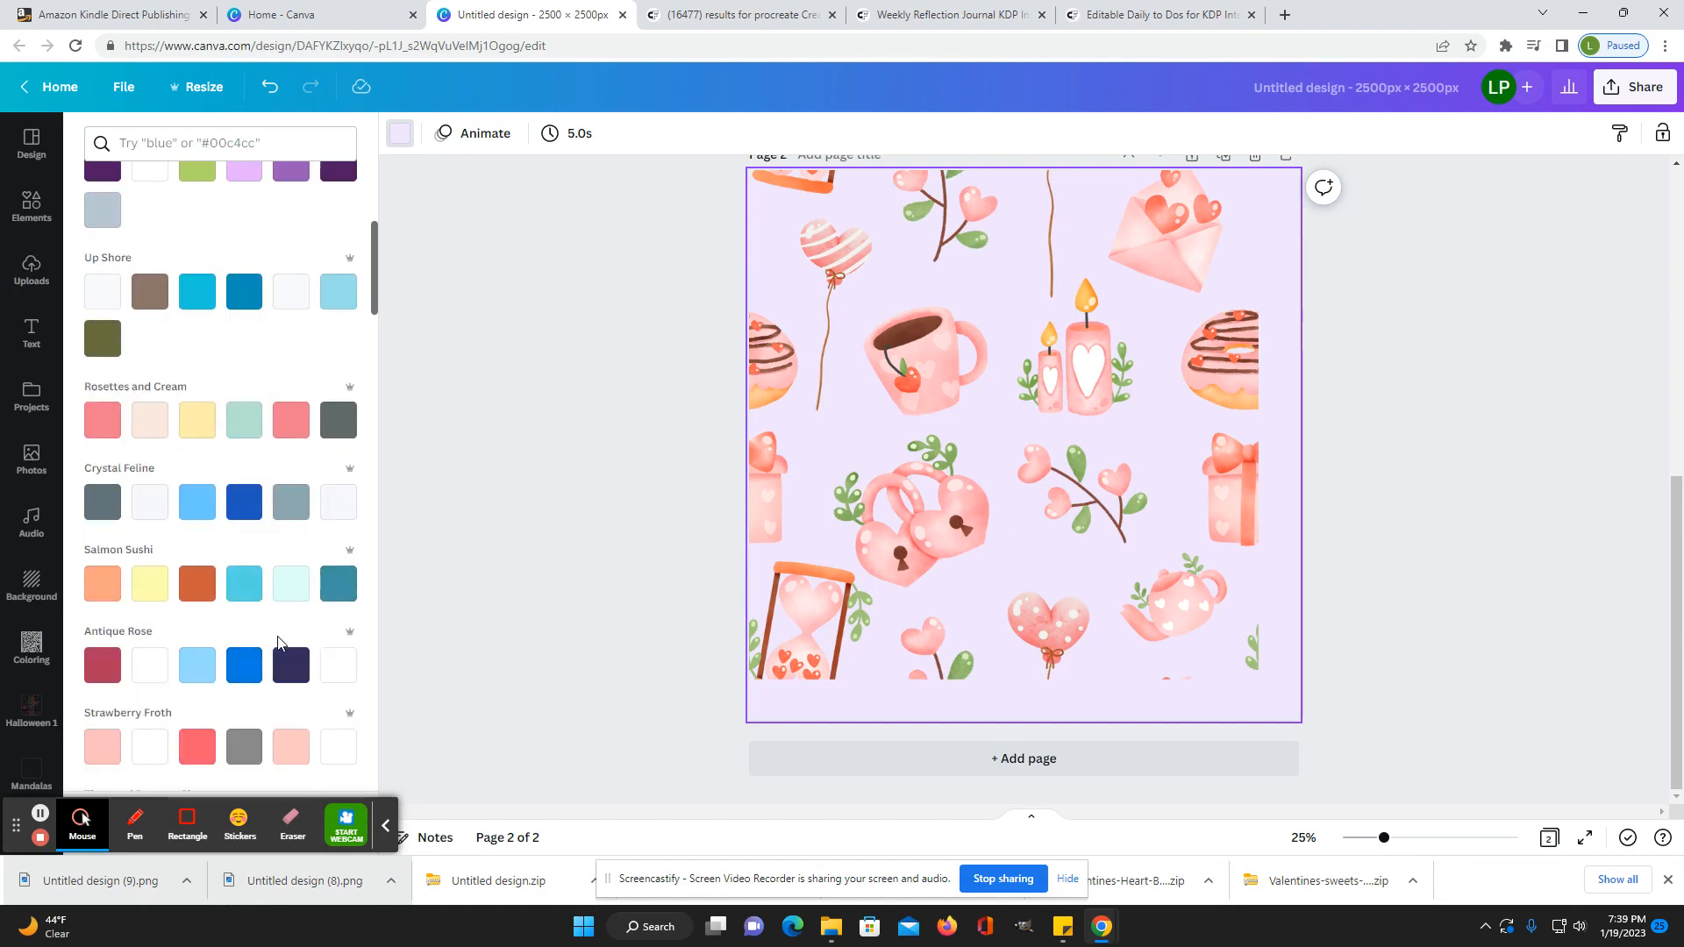
pyautogui.scroll(-6, 180, 609)
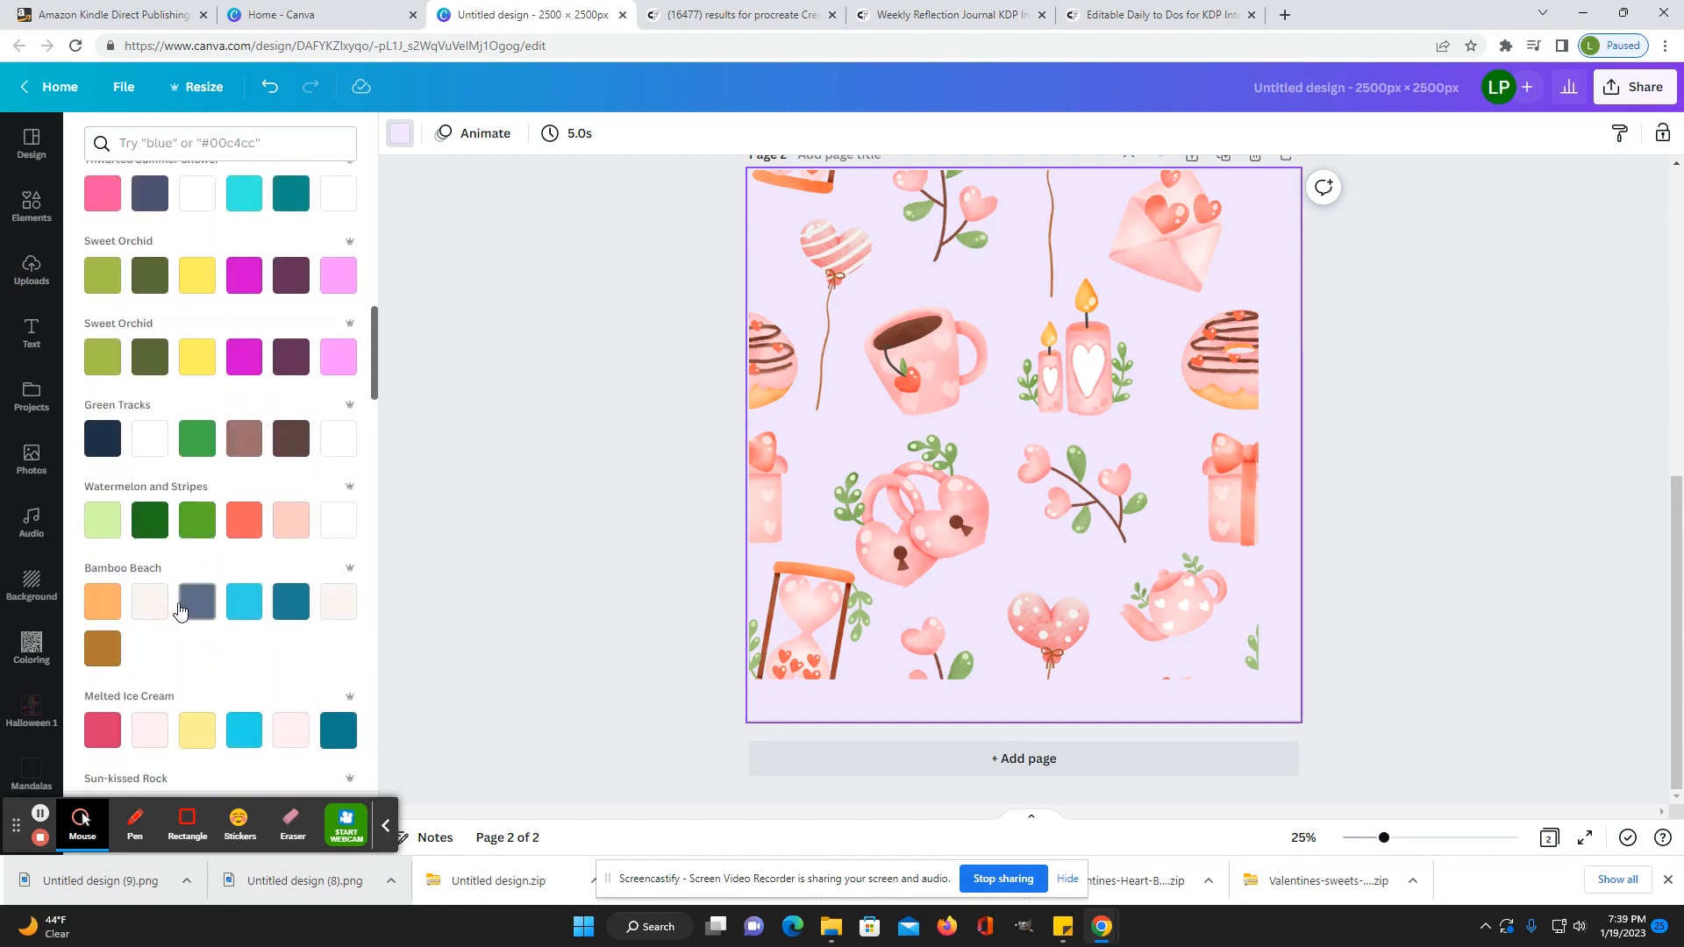
pyautogui.click(285, 477)
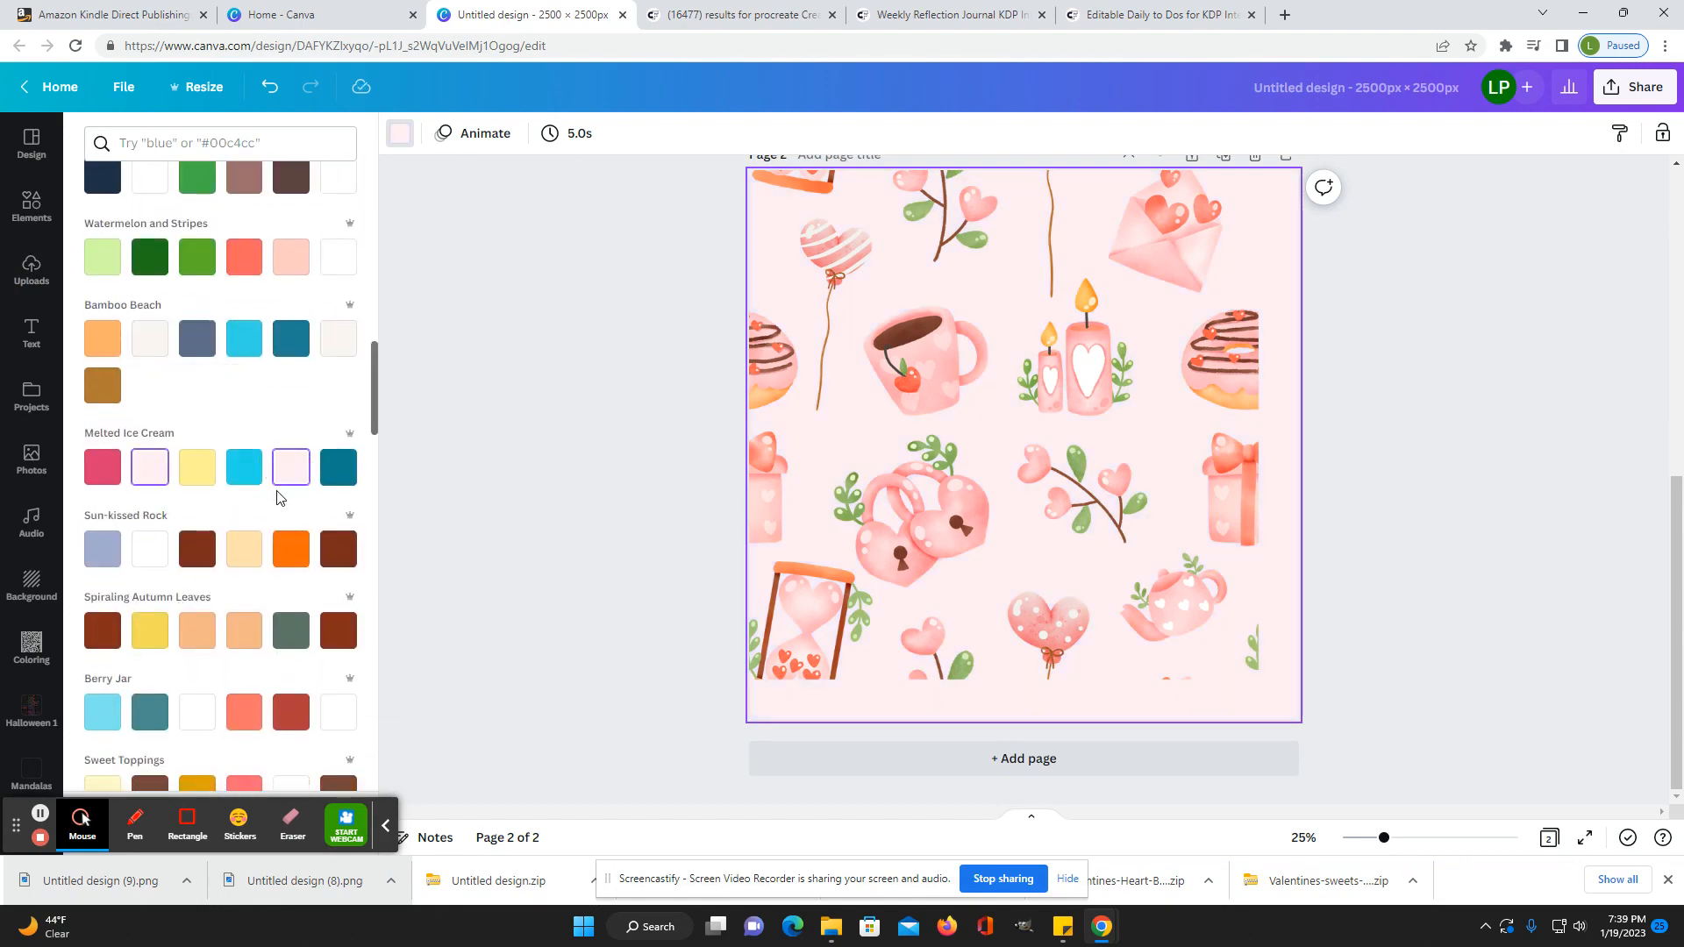
# Step: Enlarge the pattern tile on page 2 to 2,500 × 2,500 px so it fills the whole page
pyautogui.click(1254, 675)
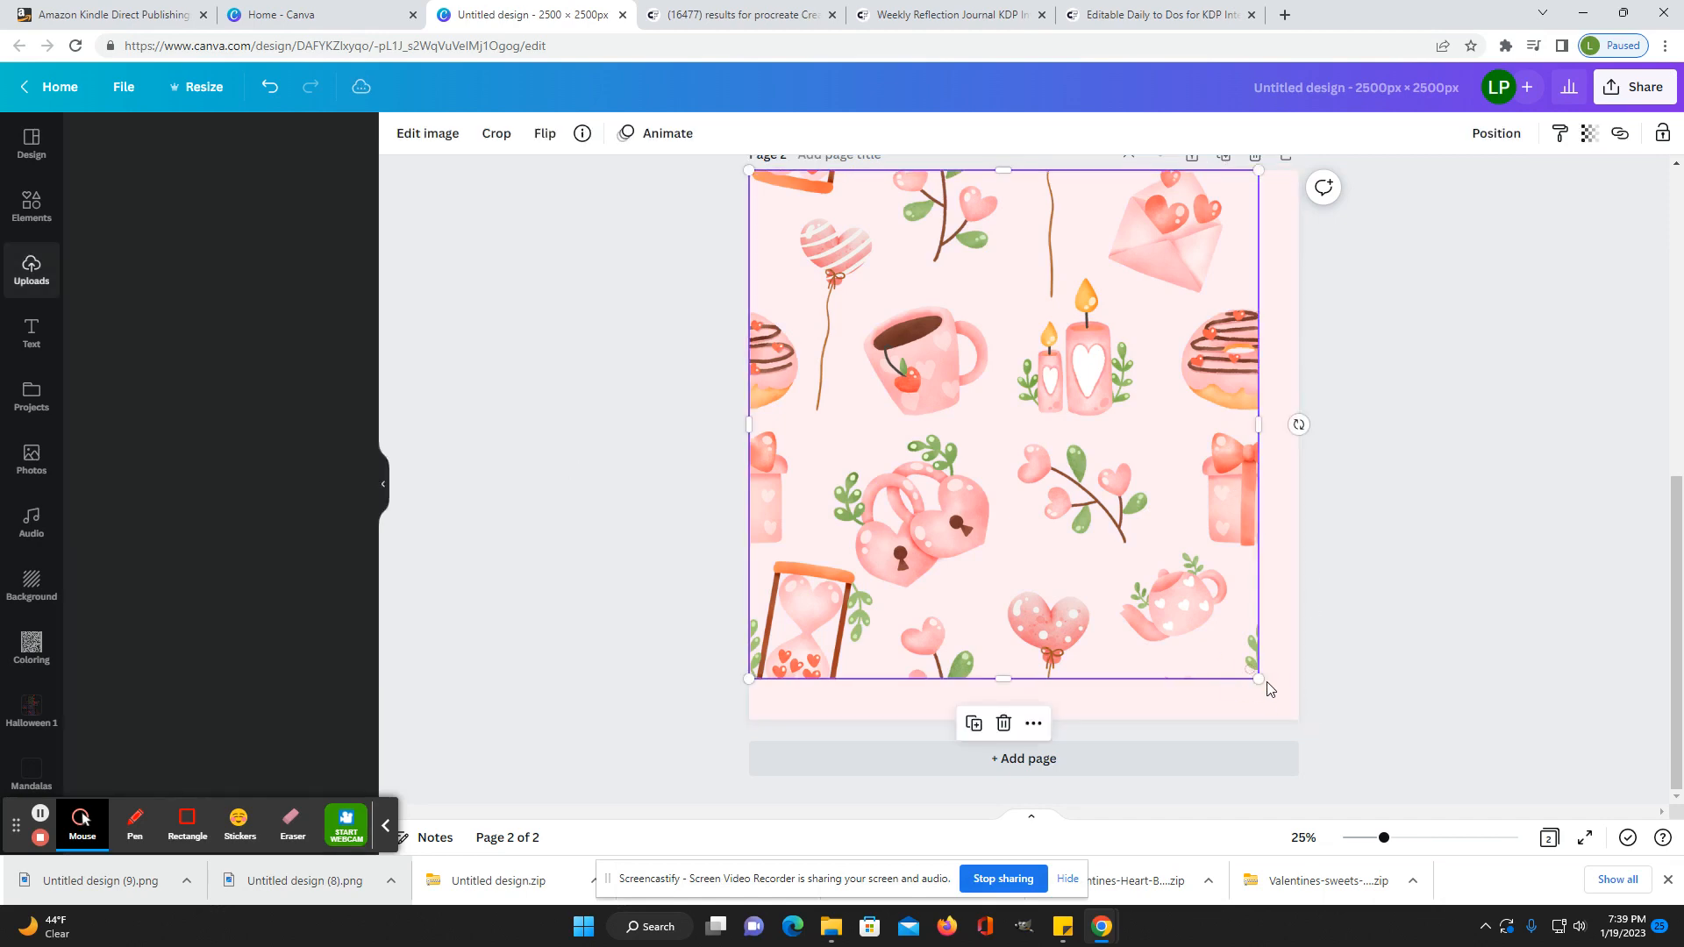
pyautogui.moveTo(1261, 683); pyautogui.dragTo(1306, 726)
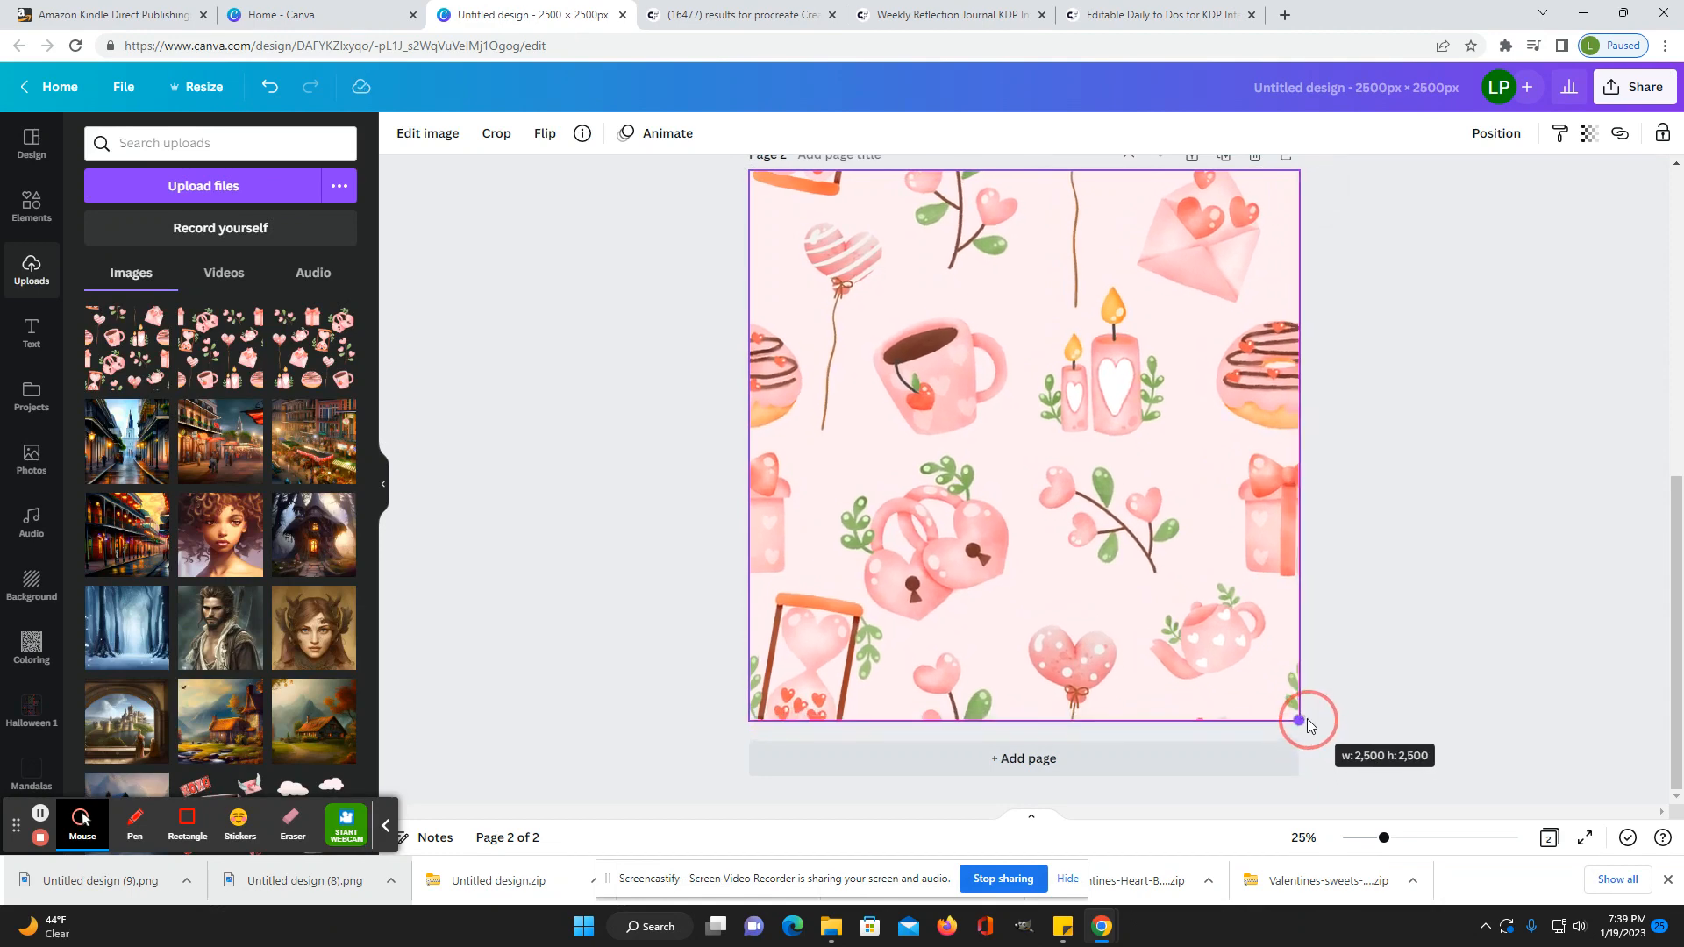
pyautogui.click(1386, 614)
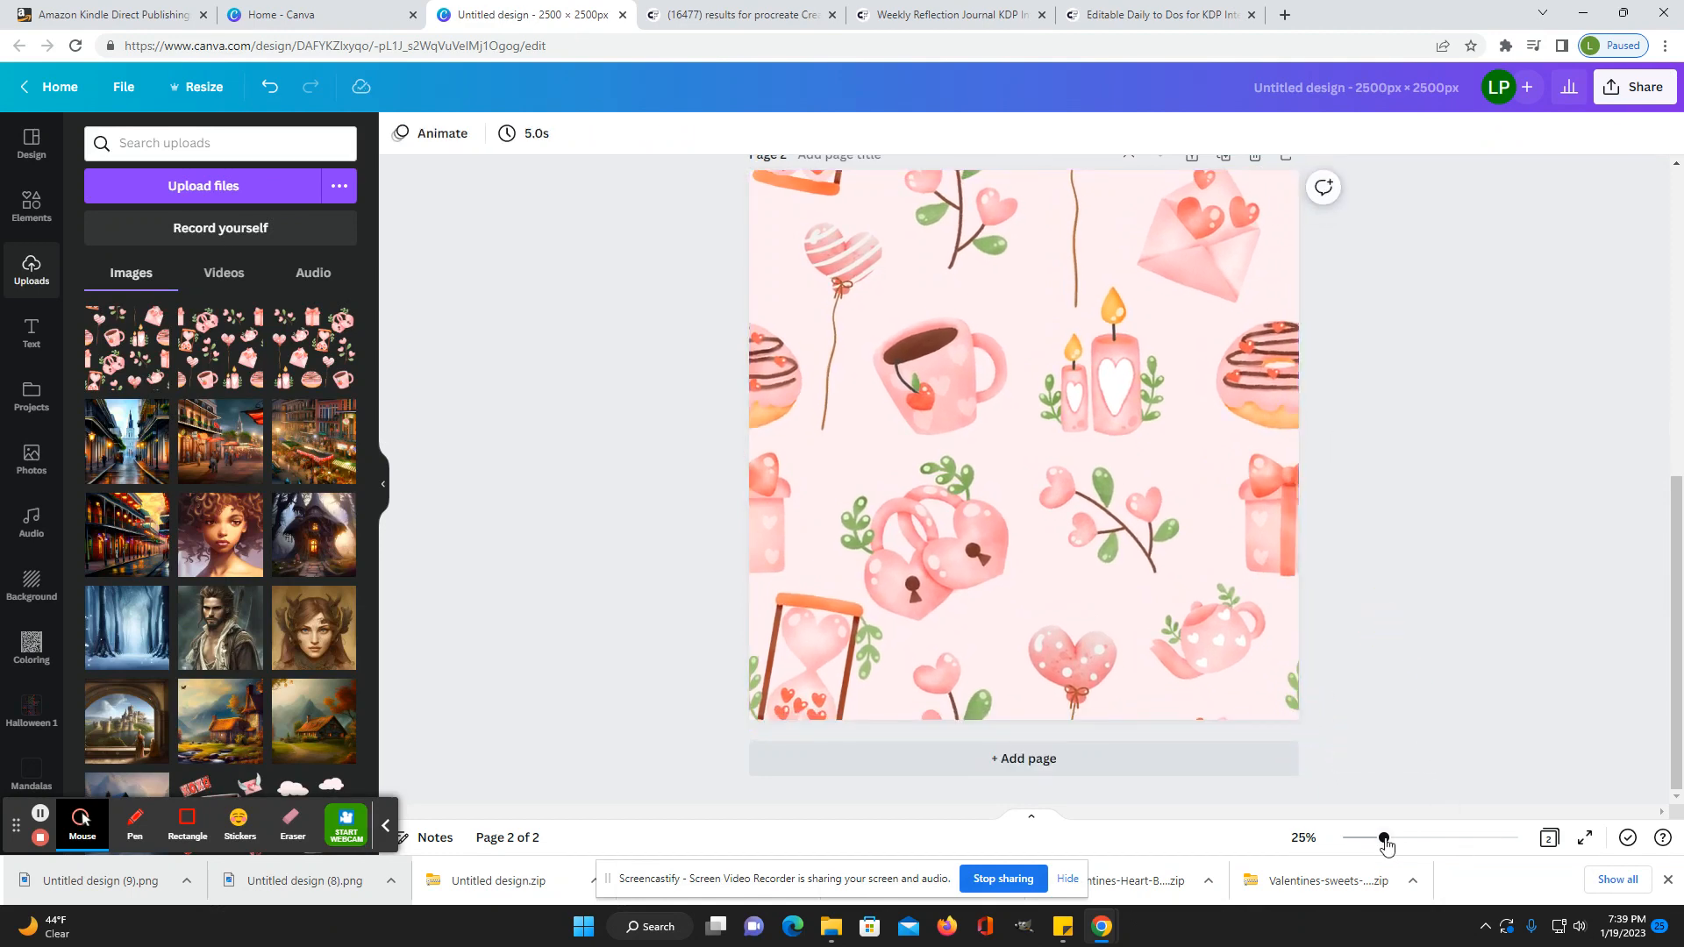
pyautogui.moveTo(1384, 838); pyautogui.dragTo(1369, 838)
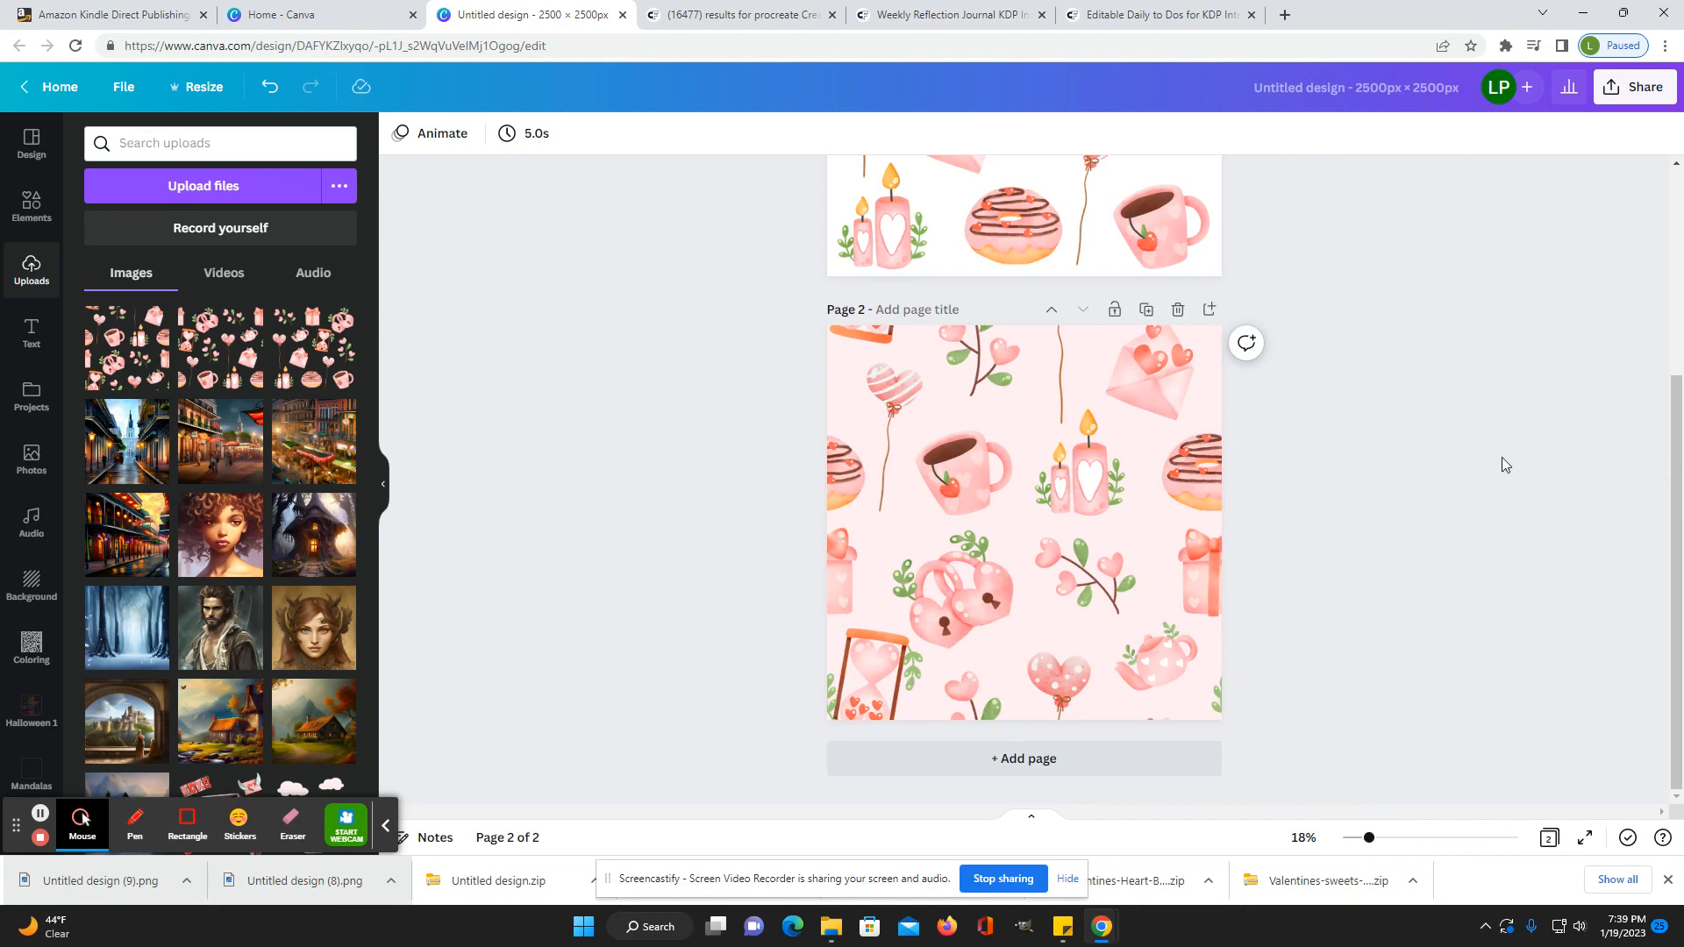
# Step: Set up the design's download as a JPG at size 1.375 (3,438 × 3,438 px) and quality 100
pyautogui.click(1631, 87)
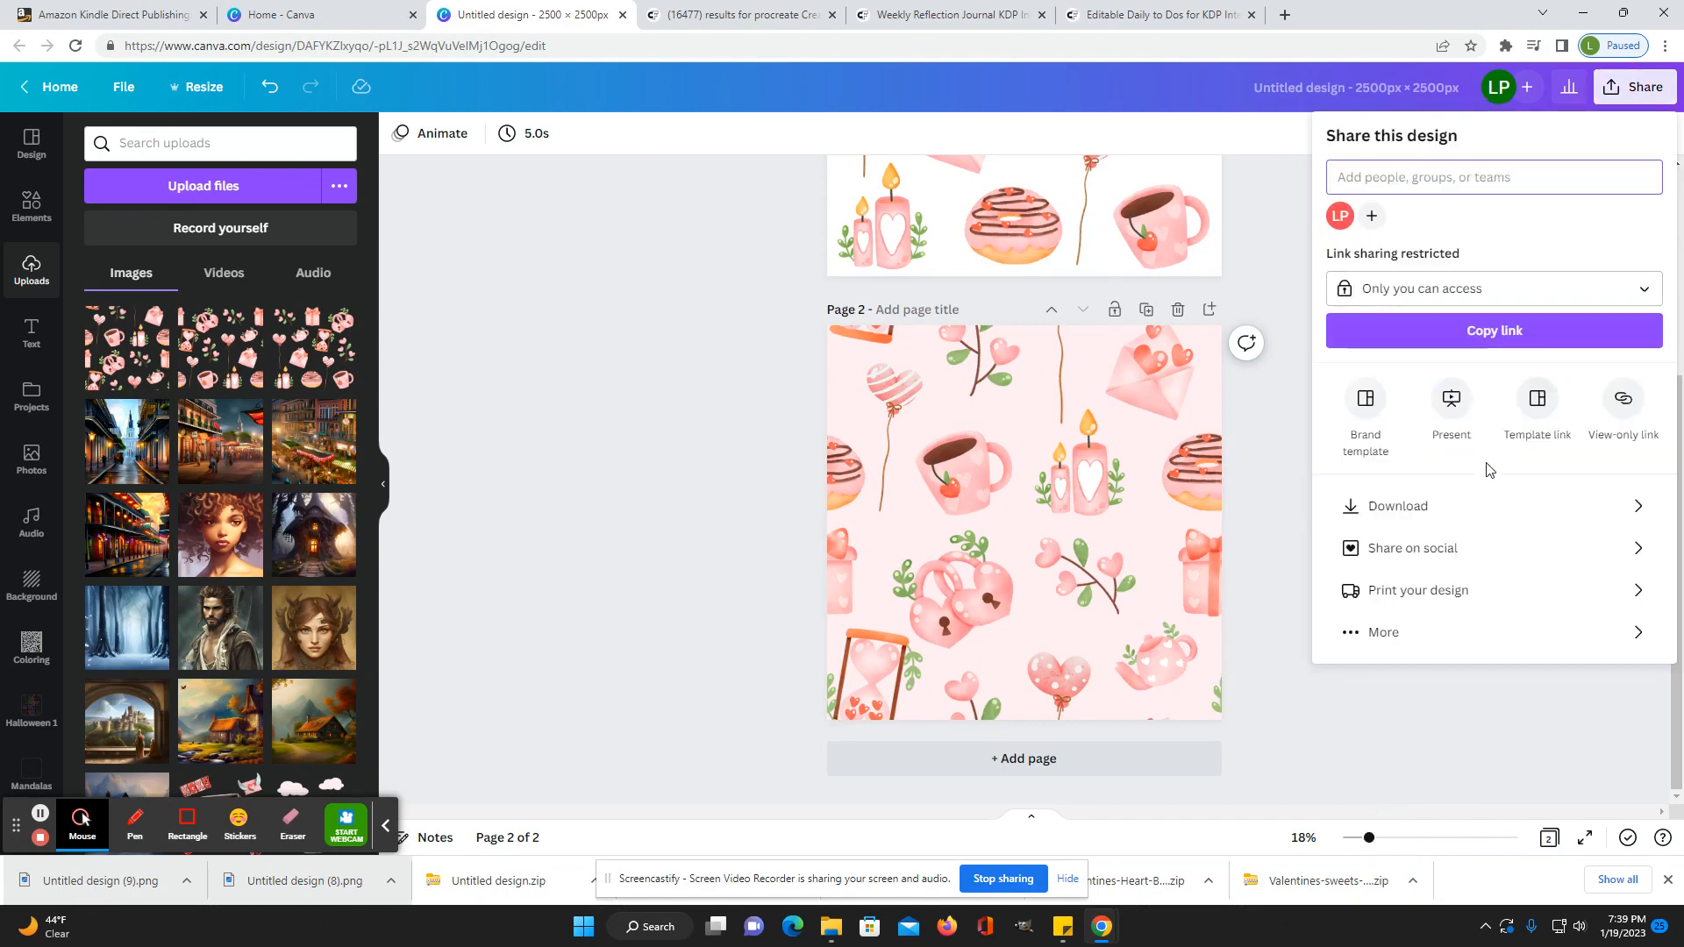
pyautogui.click(1486, 507)
pyautogui.click(1428, 208)
pyautogui.click(1436, 252)
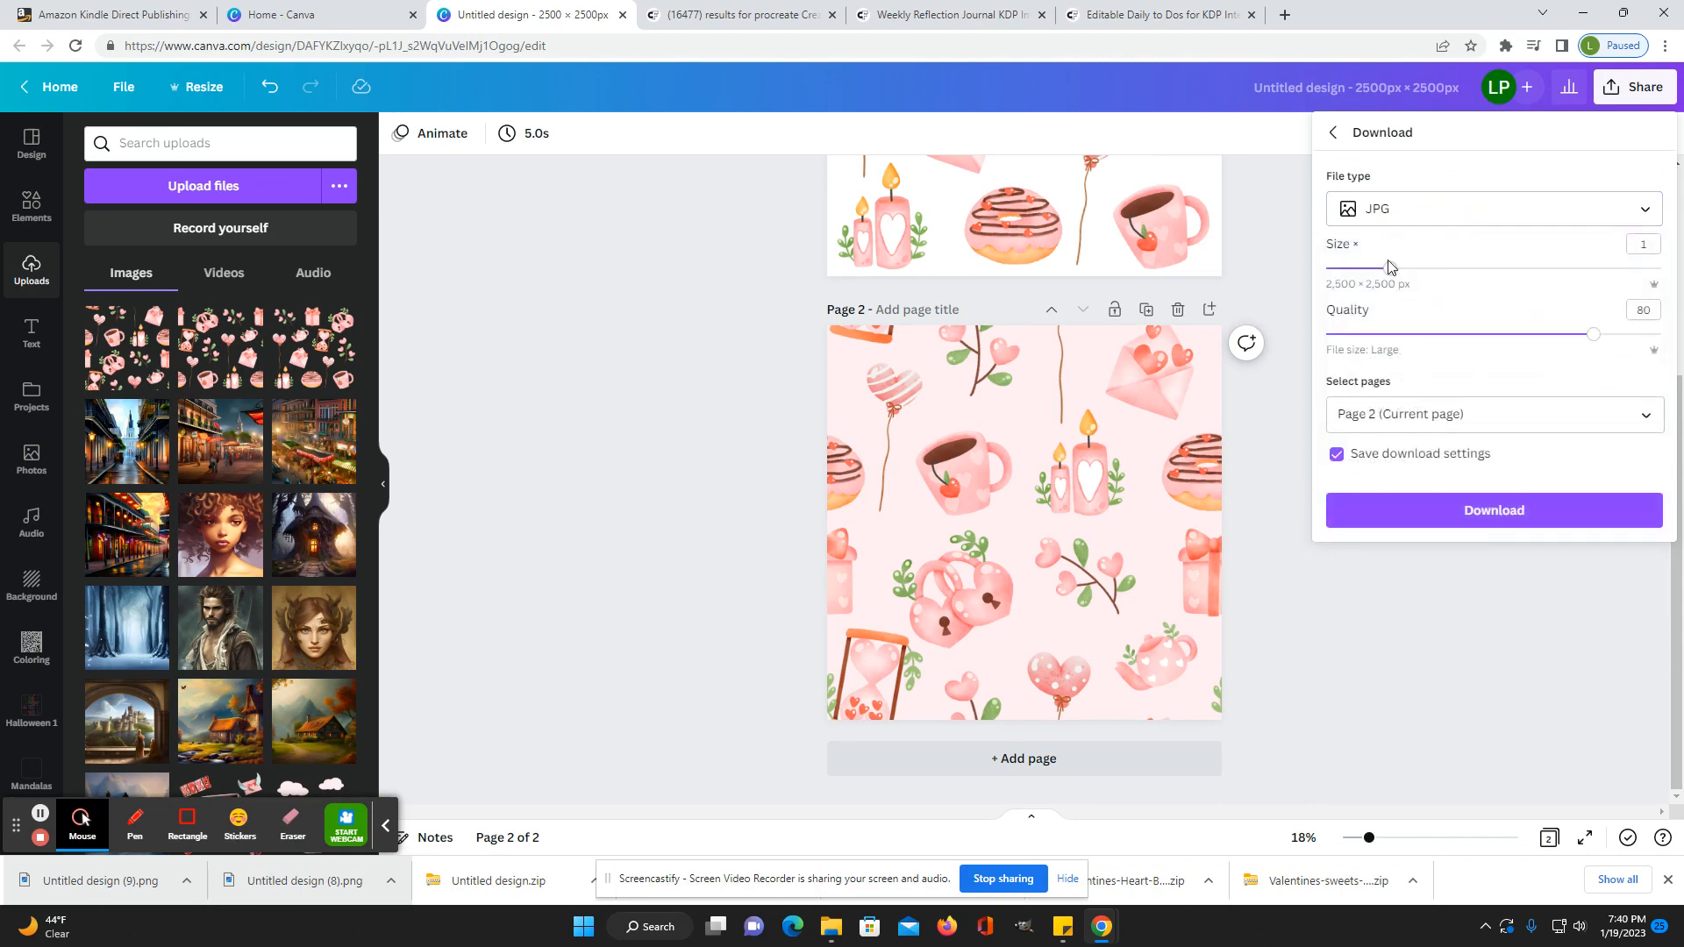
pyautogui.moveTo(1389, 267); pyautogui.dragTo(1441, 275)
pyautogui.moveTo(1594, 340); pyautogui.dragTo(1663, 335)
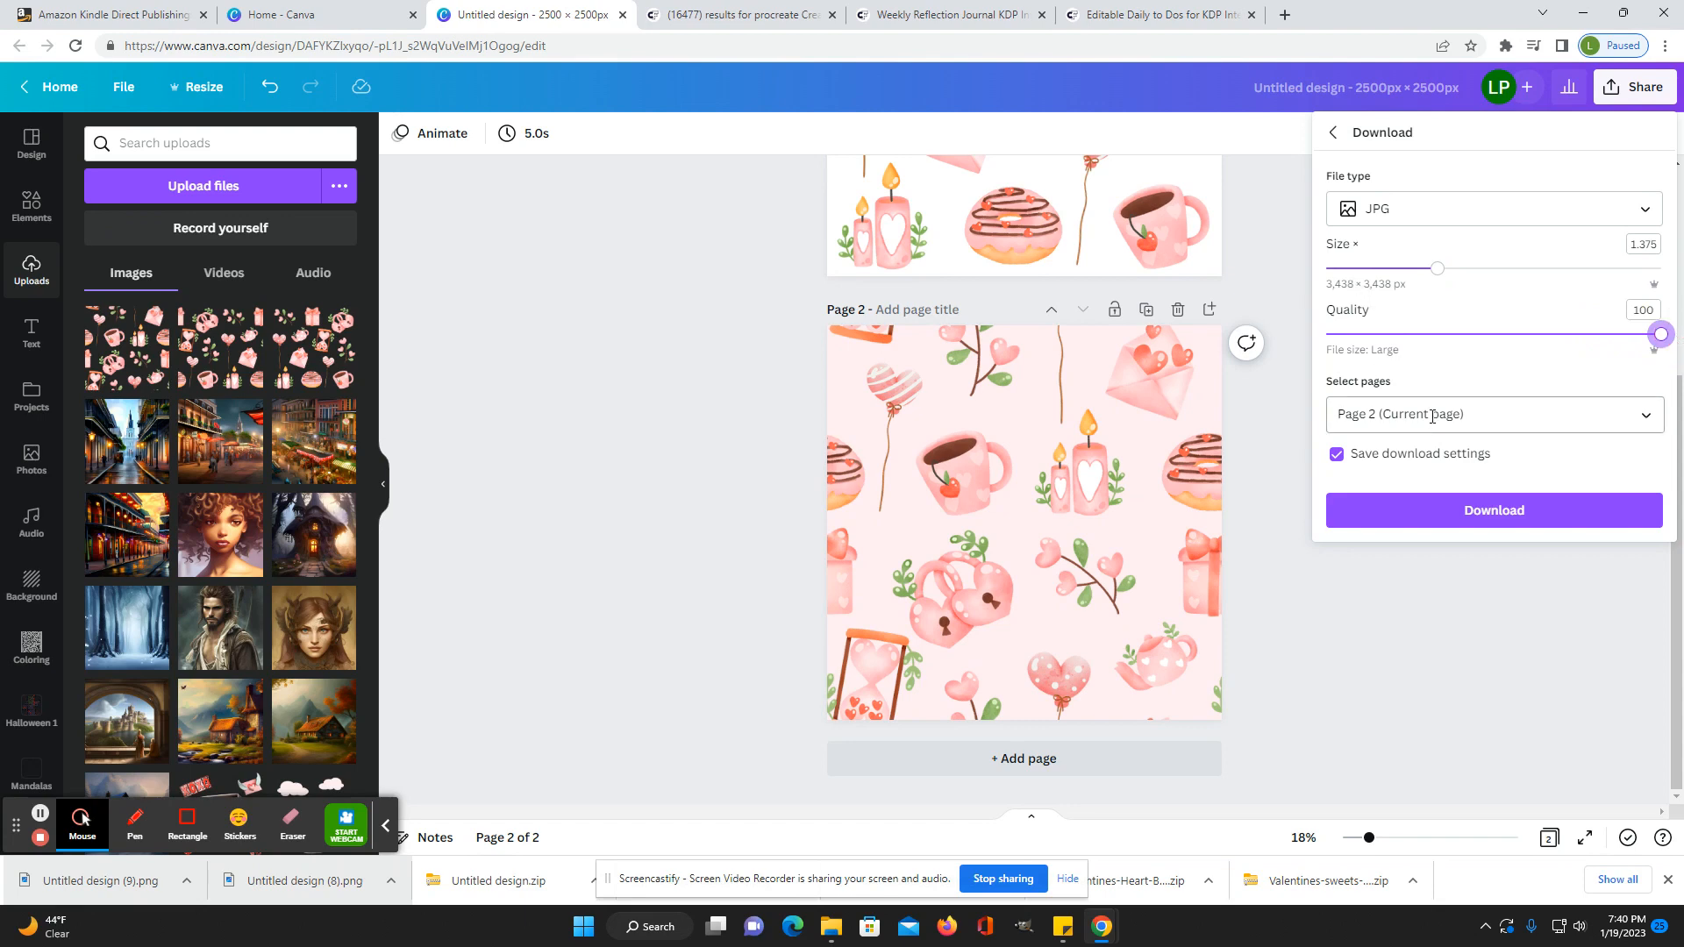
# Step: Confirm page 2 as the only page to export, download the JPG and dismiss the sharing pop-up
pyautogui.click(1487, 530)
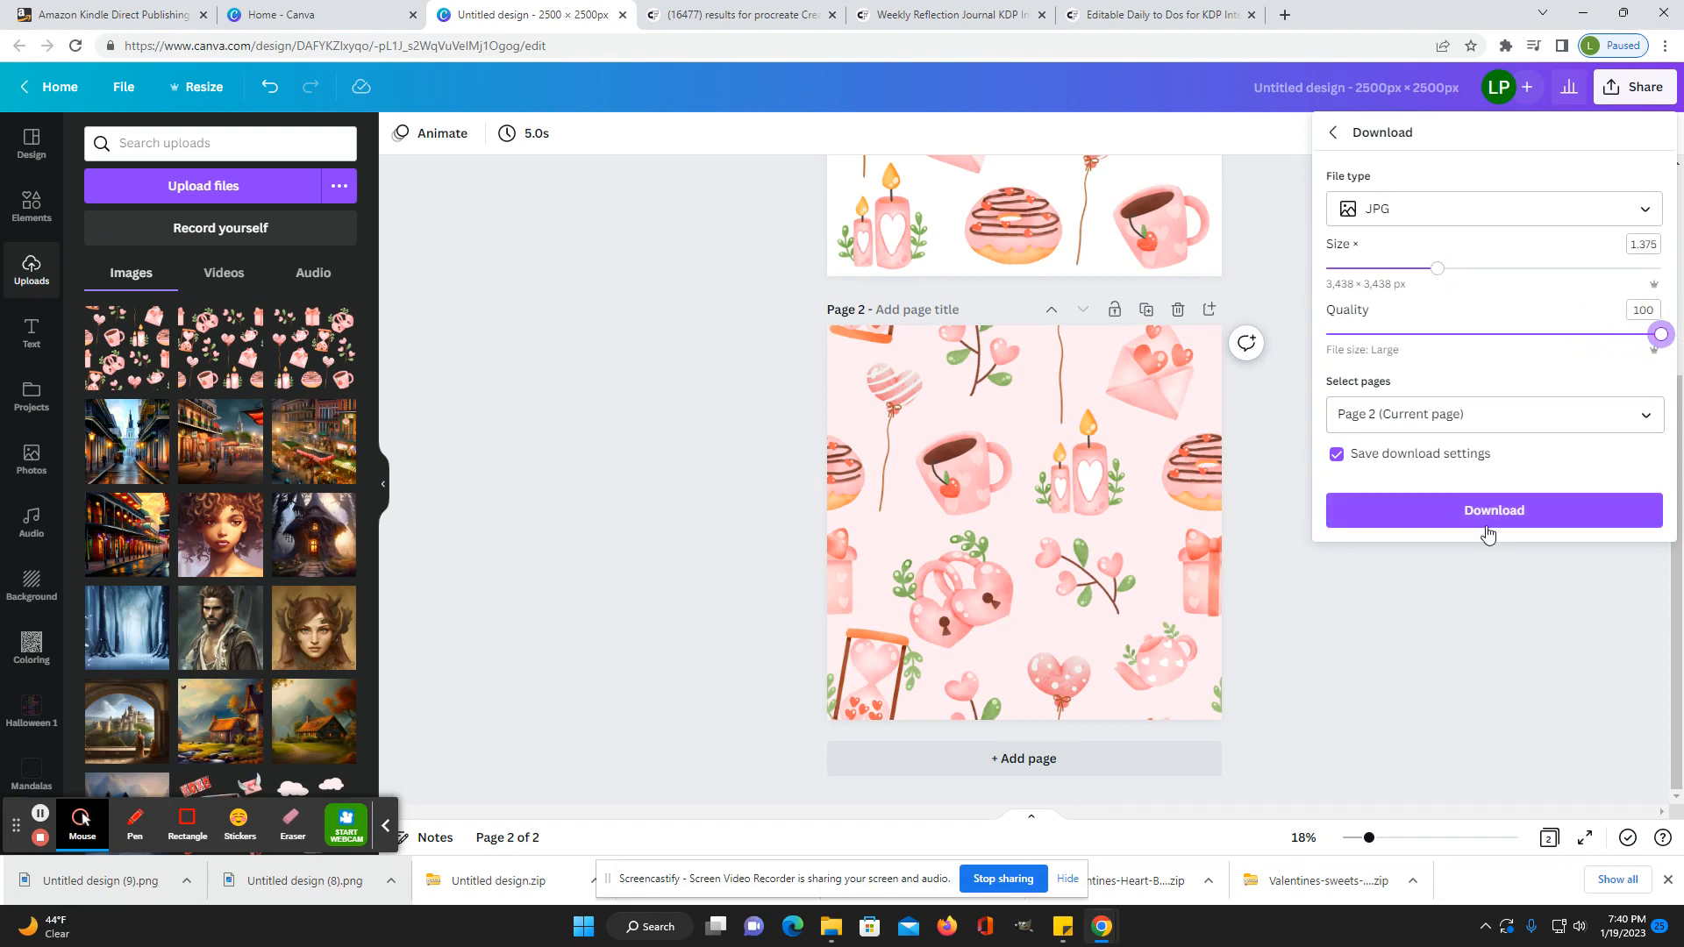
pyautogui.click(1491, 419)
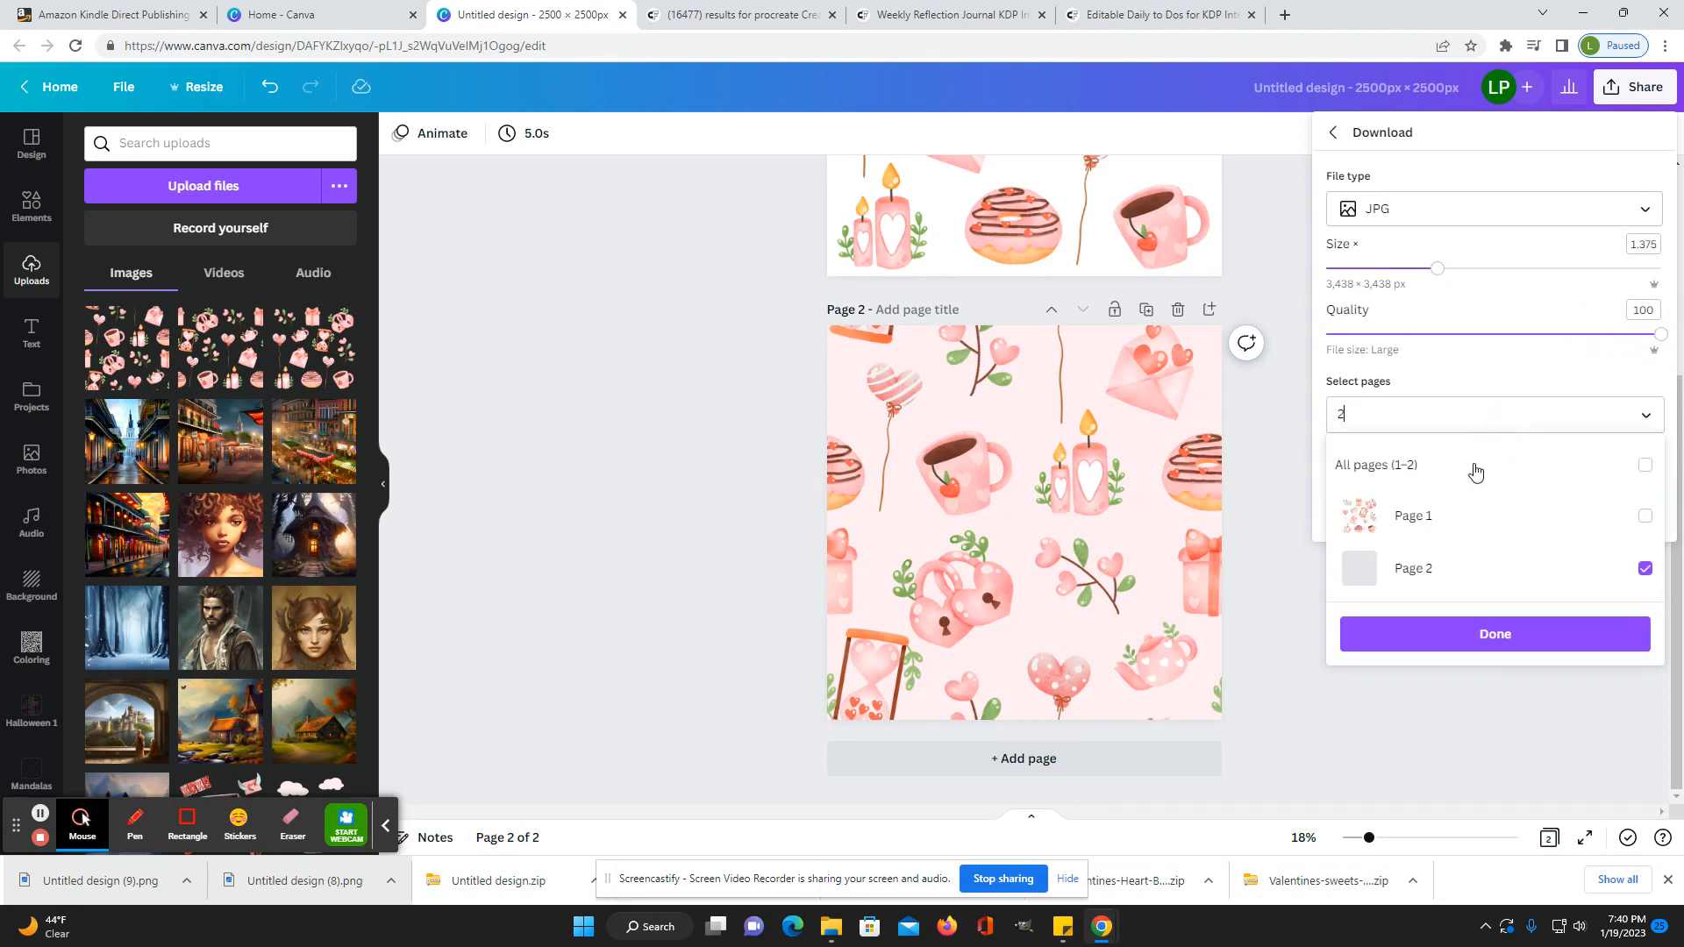
pyautogui.click(1457, 643)
pyautogui.click(1436, 506)
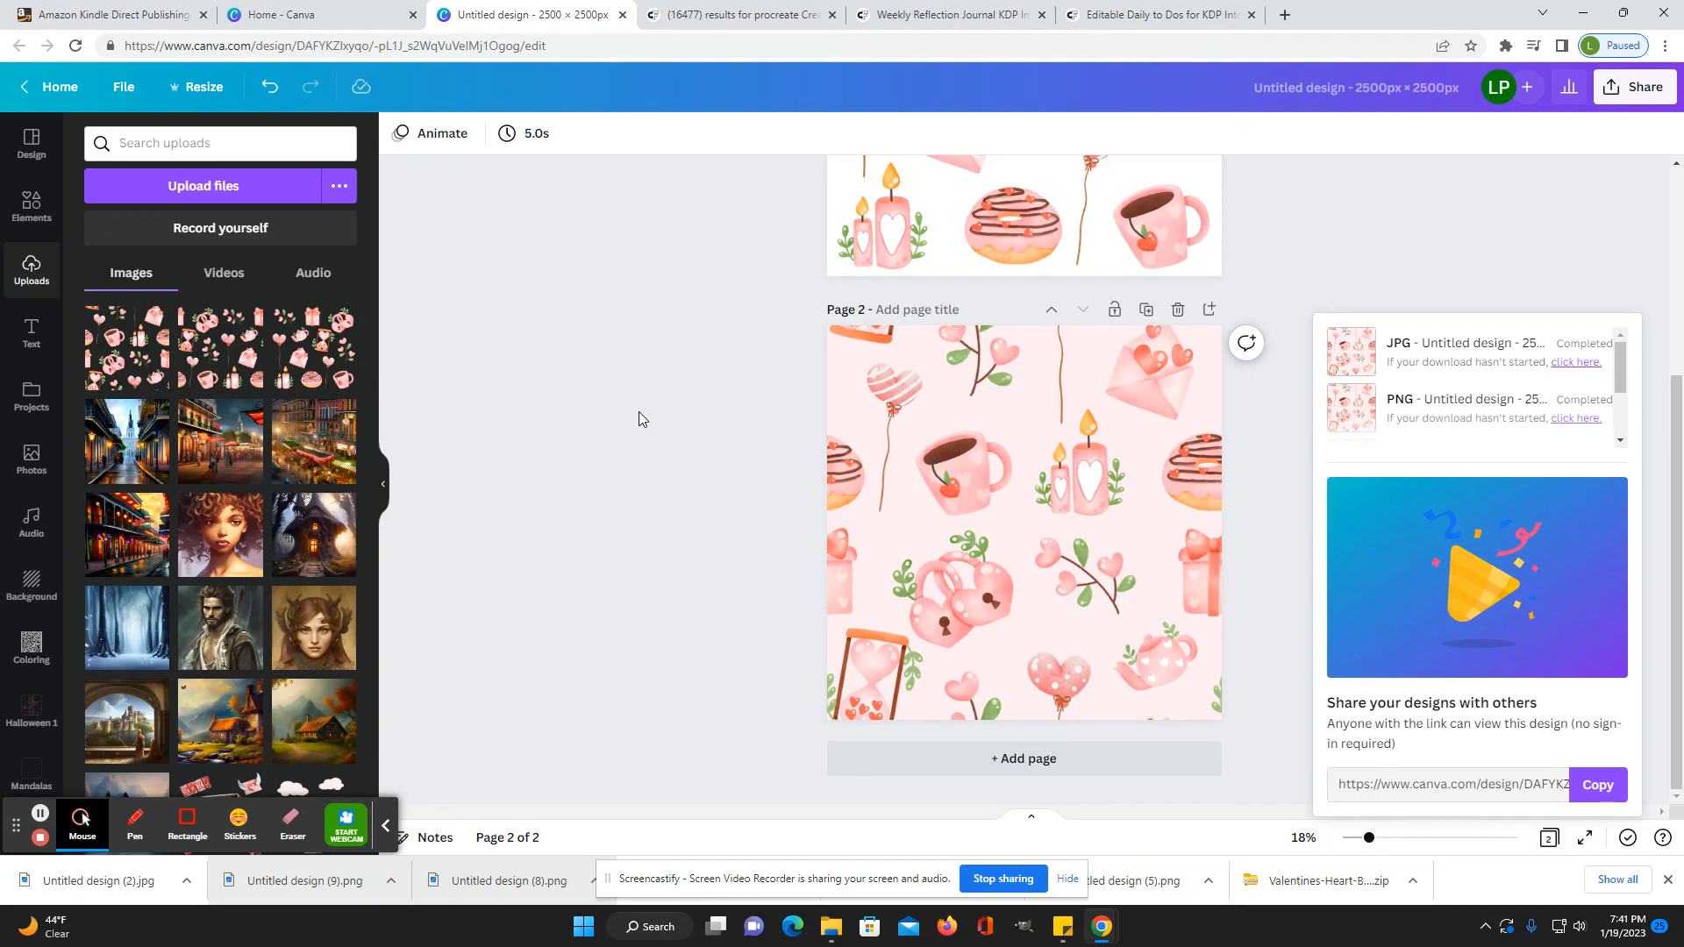
pyautogui.click(634, 426)
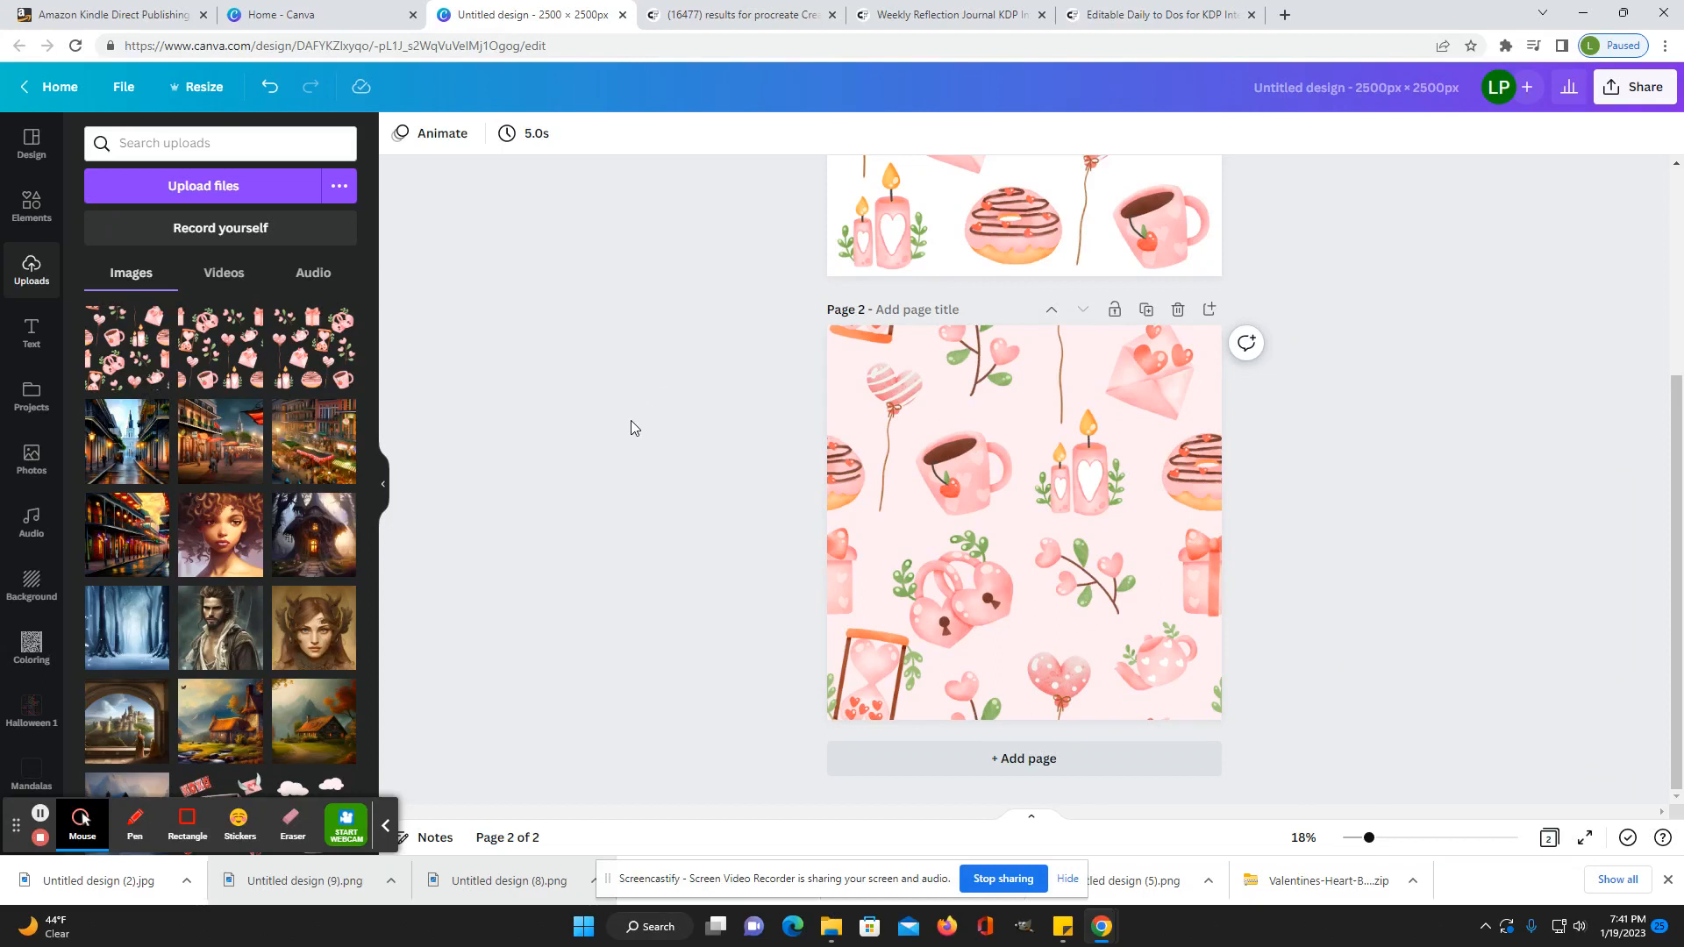